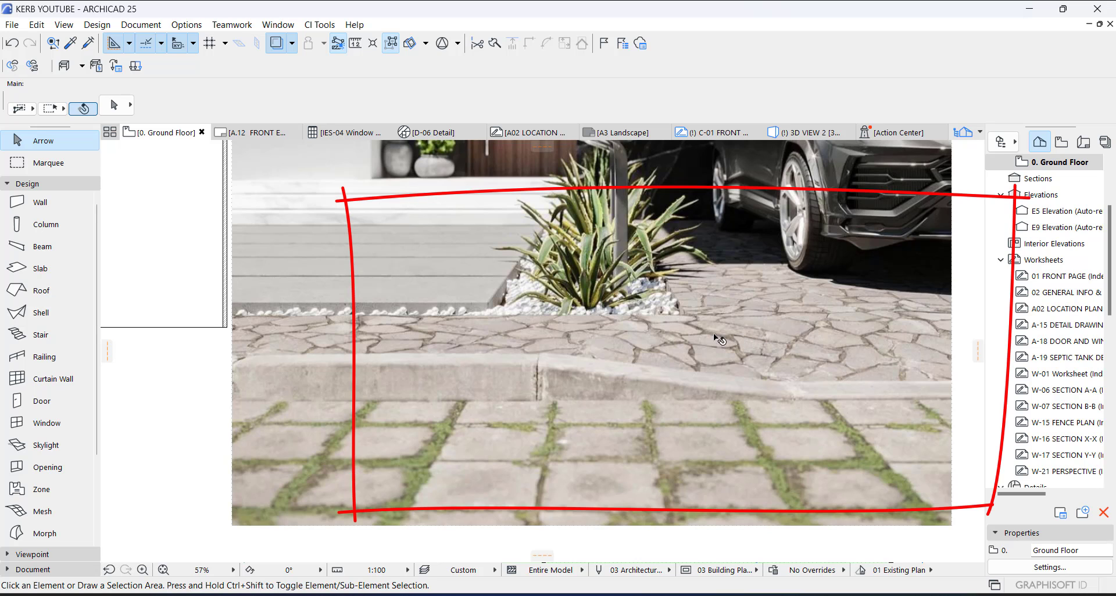
Enclose the whole site in a marquee on the ground floor plan and display its contents in 3D
{"action": "scroll", "coordinate": [488, 365], "scroll_direction": "up", "scroll_amount": 3}
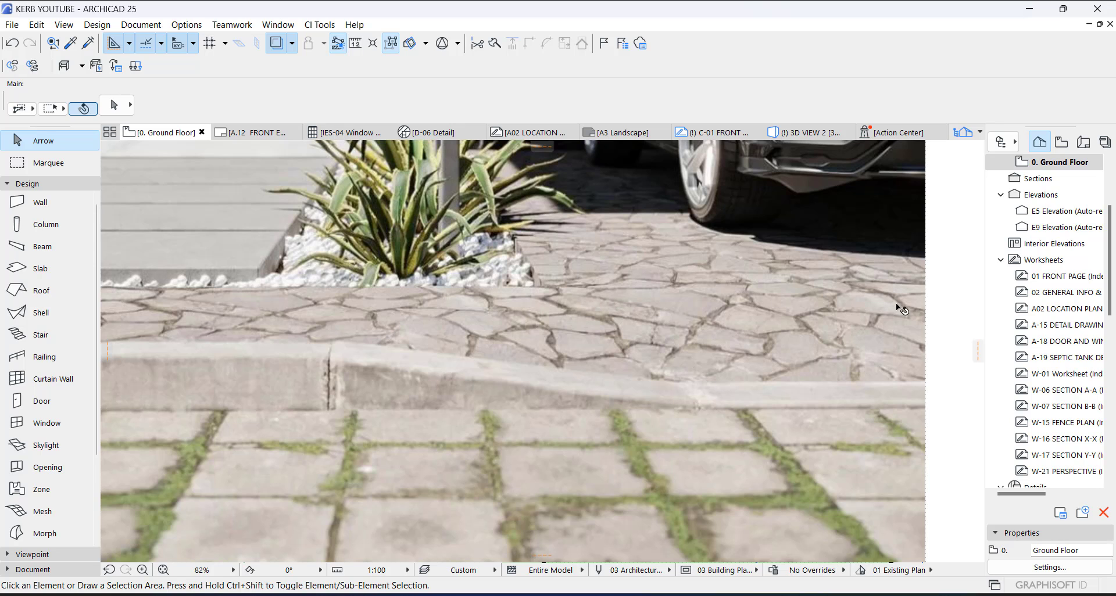
{"action": "scroll", "coordinate": [663, 319], "scroll_direction": "down", "scroll_amount": 2}
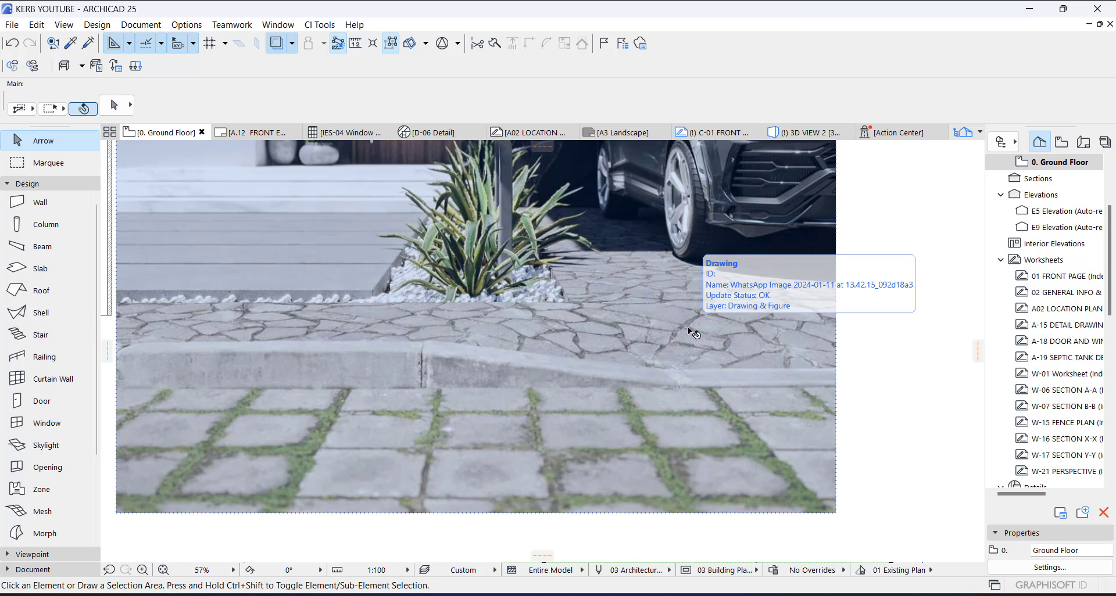
{"action": "scroll", "coordinate": [686, 327], "scroll_direction": "down", "scroll_amount": 2}
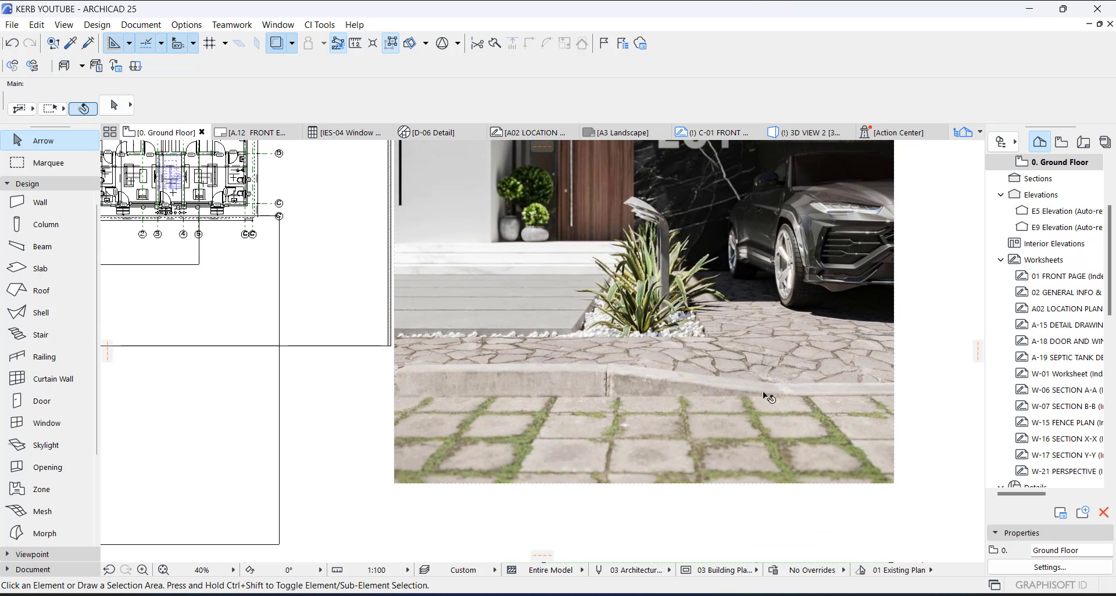
{"action": "middle_click_drag", "start_coordinate": [268, 378], "coordinate": [522, 390]}
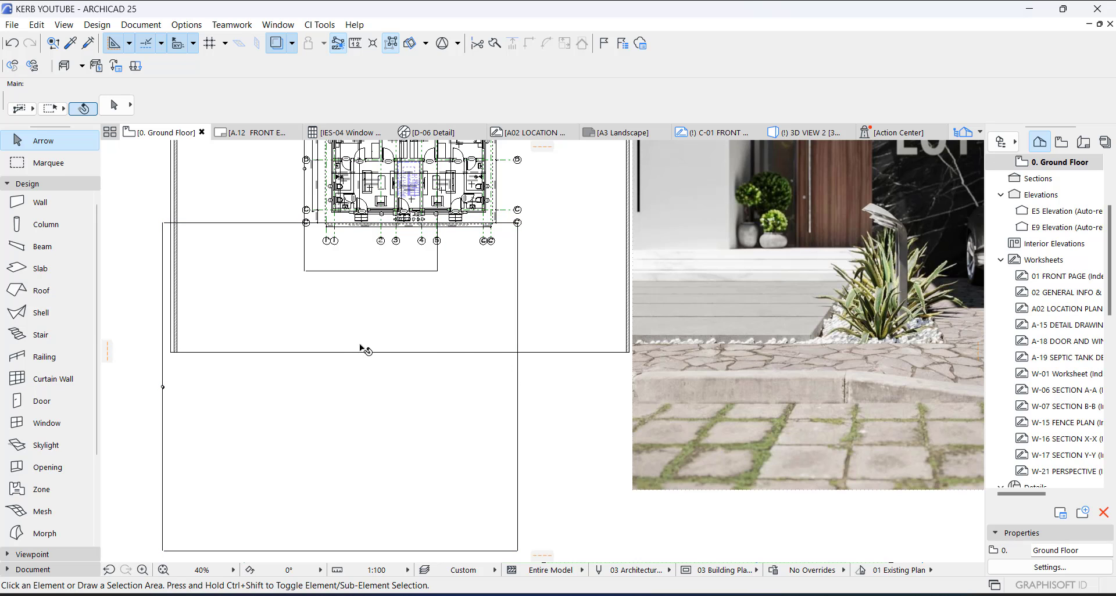
{"action": "scroll", "coordinate": [406, 352], "scroll_direction": "down", "scroll_amount": 2}
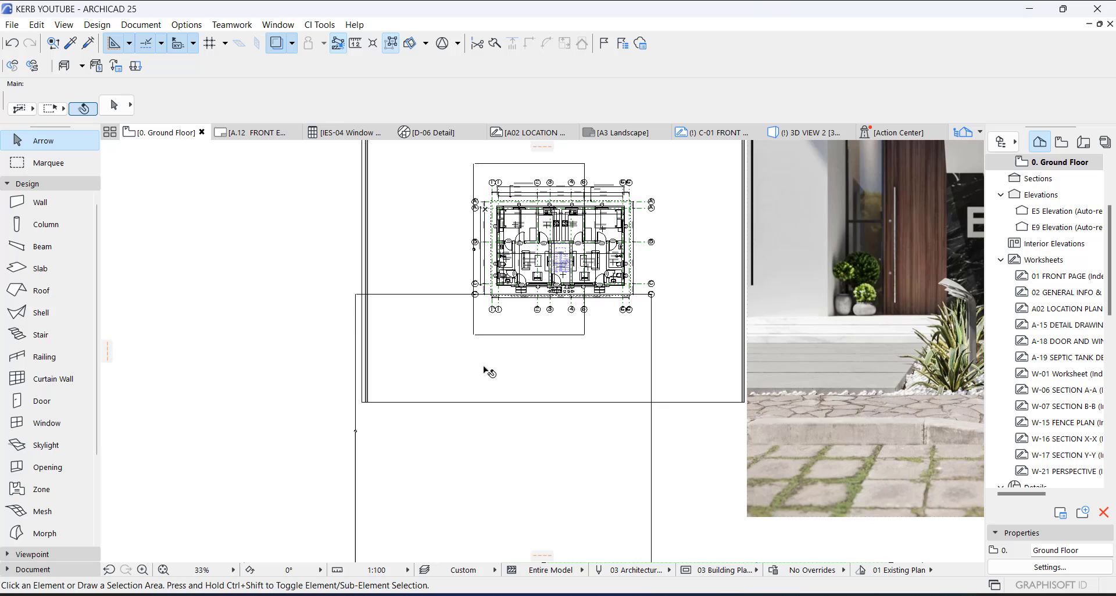
{"action": "left_click", "coordinate": [49, 163]}
{"action": "scroll", "coordinate": [304, 284], "scroll_direction": "down", "scroll_amount": 2}
{"action": "left_click", "coordinate": [341, 168]}
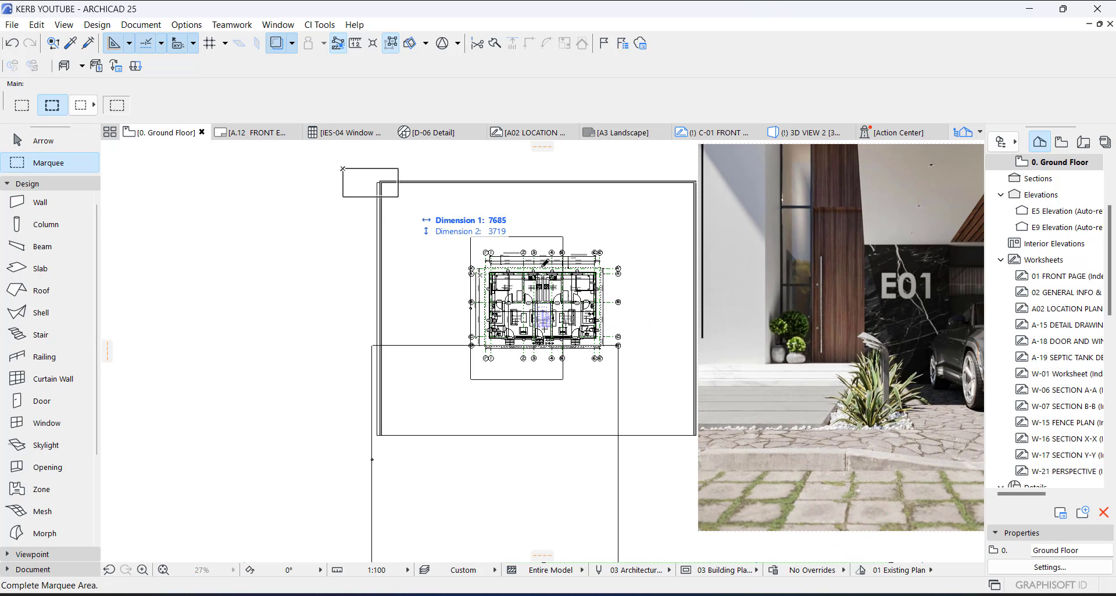
{"action": "left_click", "coordinate": [704, 458]}
{"action": "key", "text": "F5"}
{"action": "middle_click_drag", "start_coordinate": [578, 470], "coordinate": [452, 485], "text": "shift"}
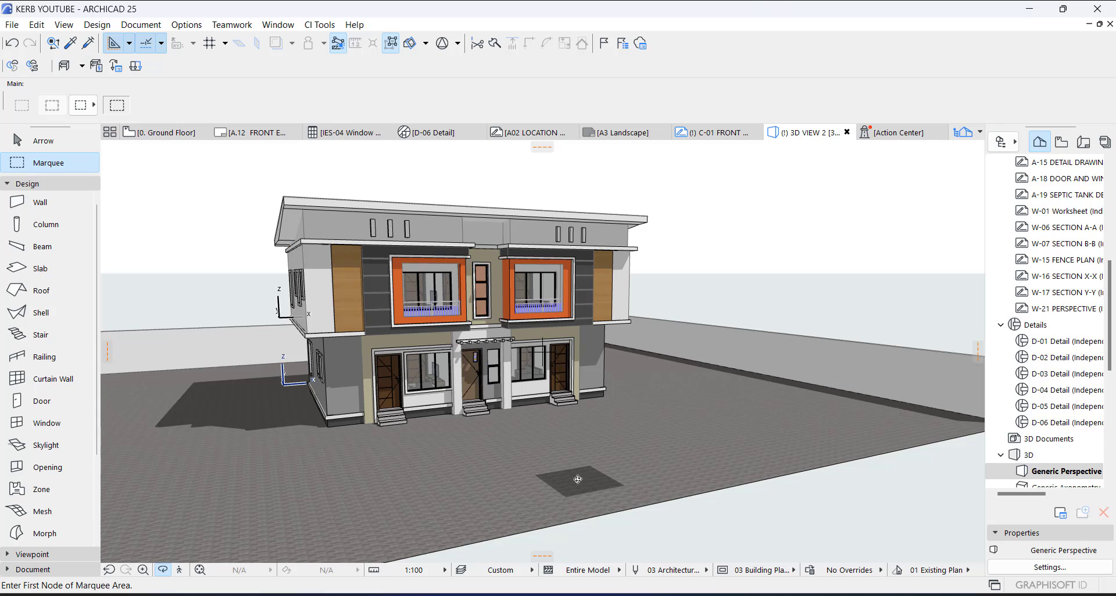
Return to the ground floor plan and move the reference photo a little farther away from the site boundary
{"action": "key", "text": "F2"}
{"action": "scroll", "coordinate": [695, 436], "scroll_direction": "up", "scroll_amount": 2}
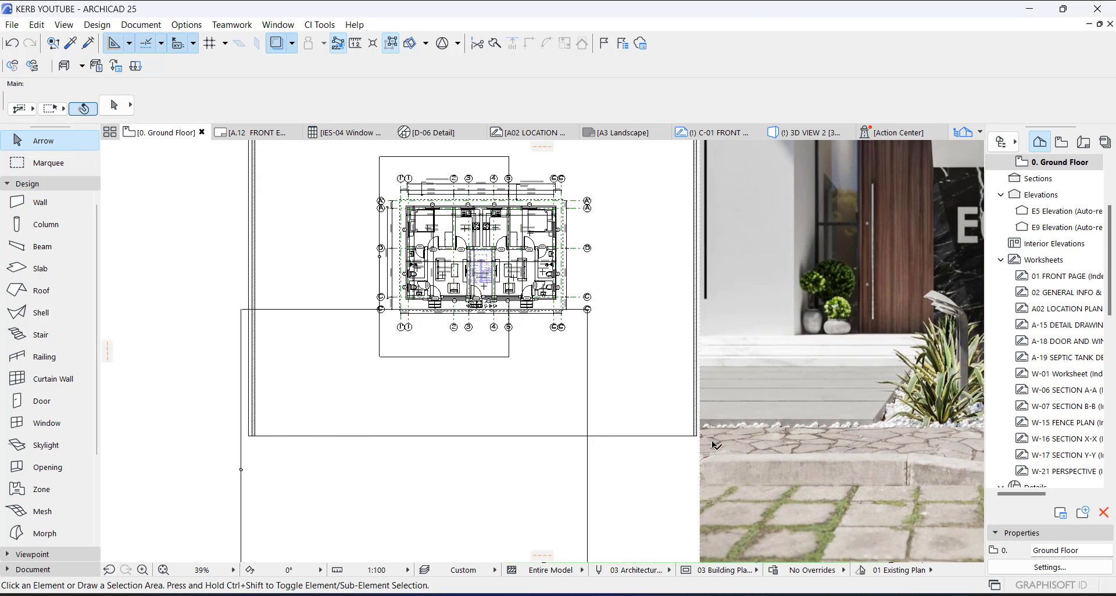
{"action": "left_click_drag", "start_coordinate": [725, 452], "coordinate": [800, 453]}
{"action": "left_click", "coordinate": [667, 429]}
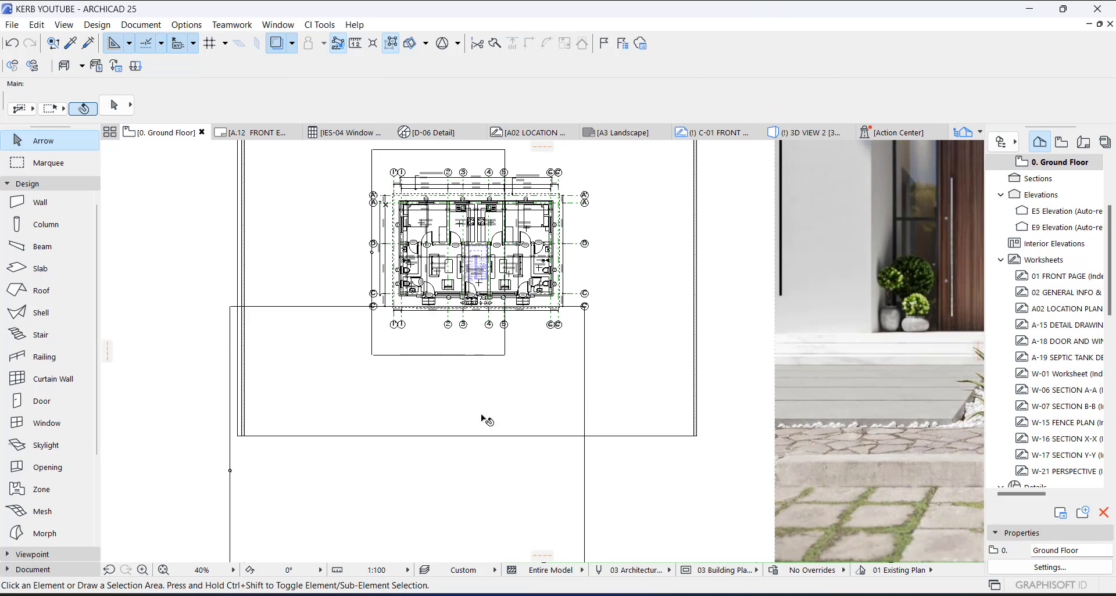
Enclose the front edge of the site in a marquee and stretch it inward toward the building
{"action": "left_click", "coordinate": [41, 168]}
{"action": "left_click", "coordinate": [194, 392]}
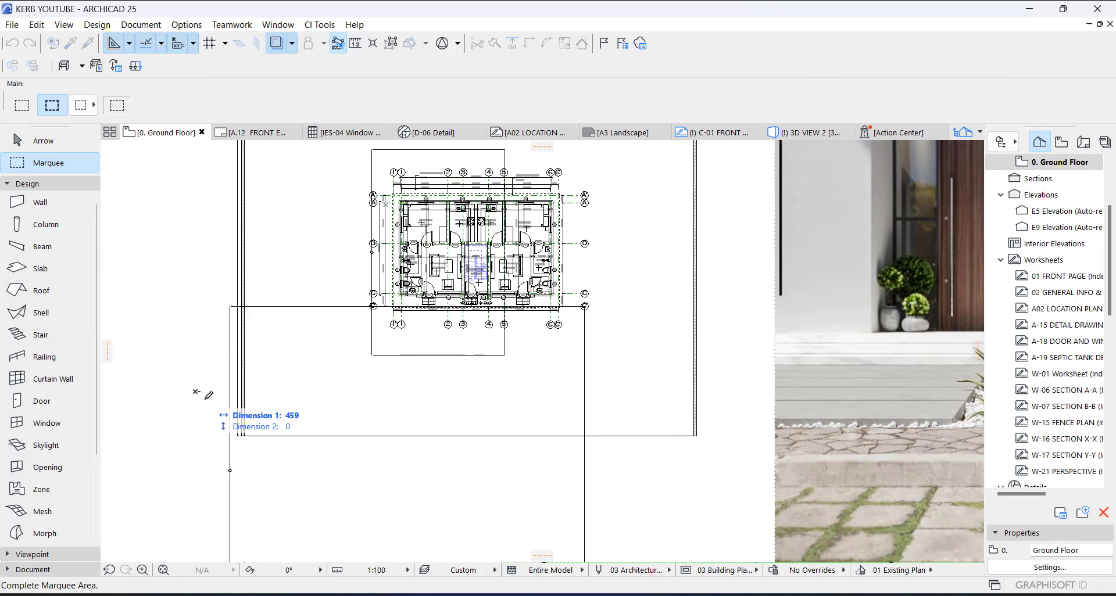
{"action": "left_click", "coordinate": [716, 467]}
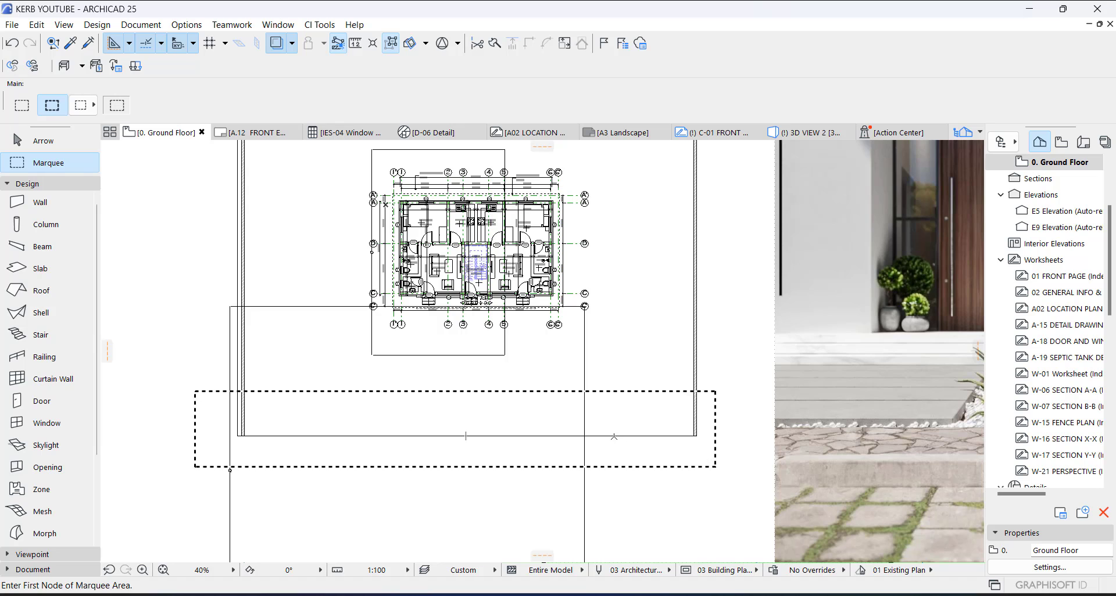
{"action": "left_click", "coordinate": [614, 437]}
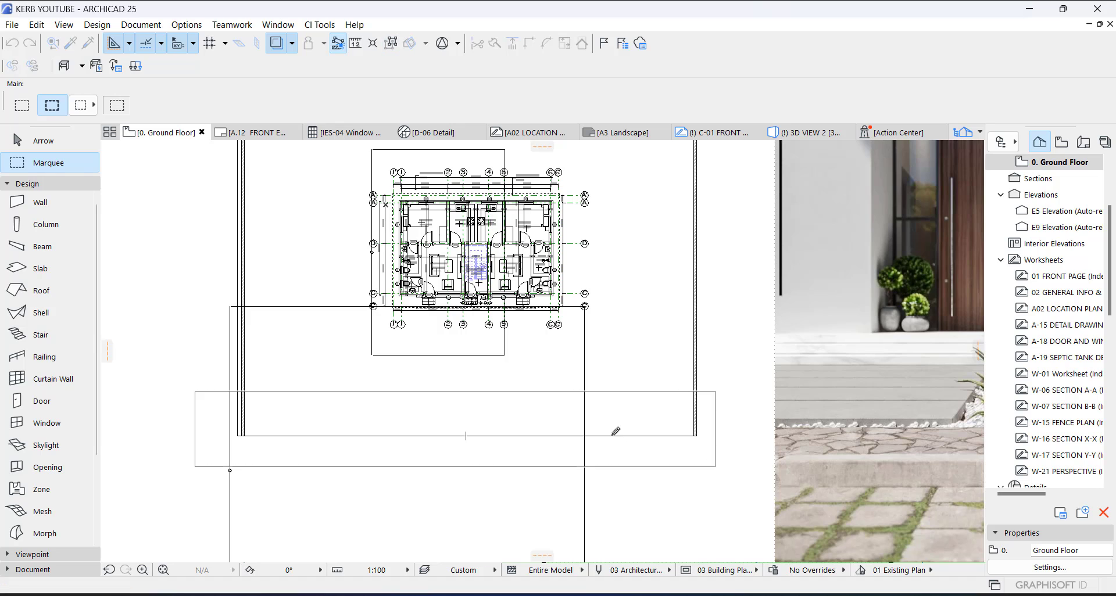
{"action": "left_click", "coordinate": [610, 406]}
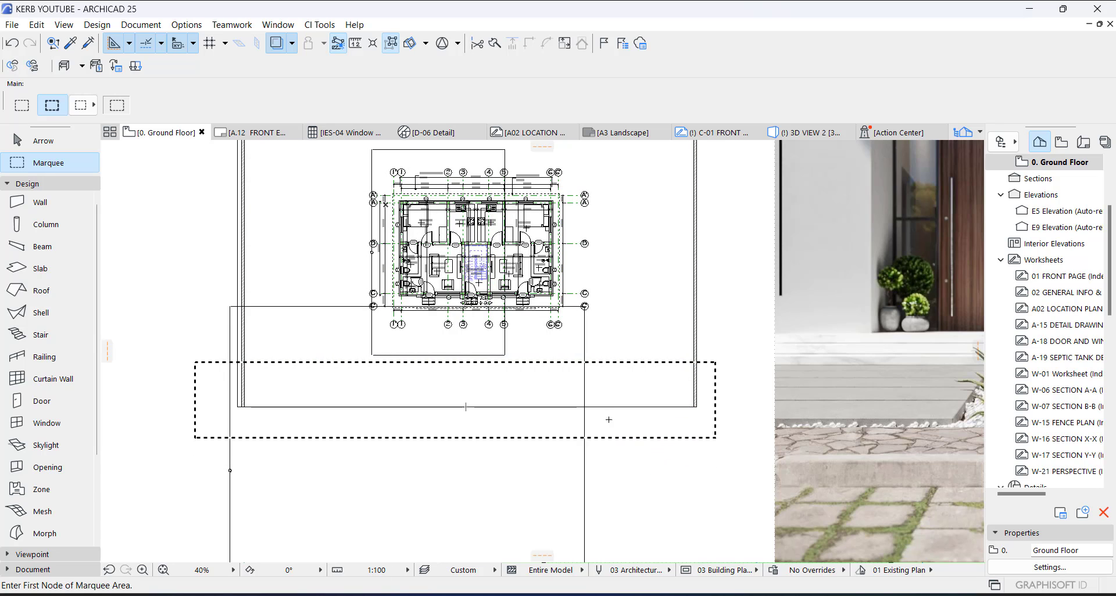
{"action": "key", "text": "Escape"}
Delete the terrain mesh that covers the site
{"action": "scroll", "coordinate": [473, 386], "scroll_direction": "up", "scroll_amount": 5}
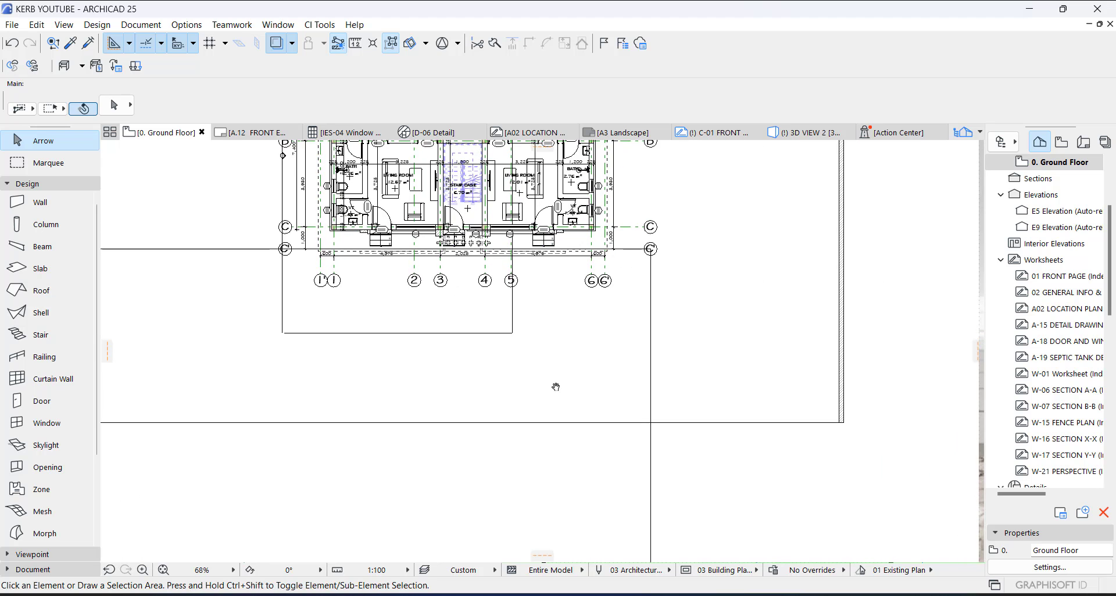
{"action": "scroll", "coordinate": [546, 436], "scroll_direction": "down", "scroll_amount": 2}
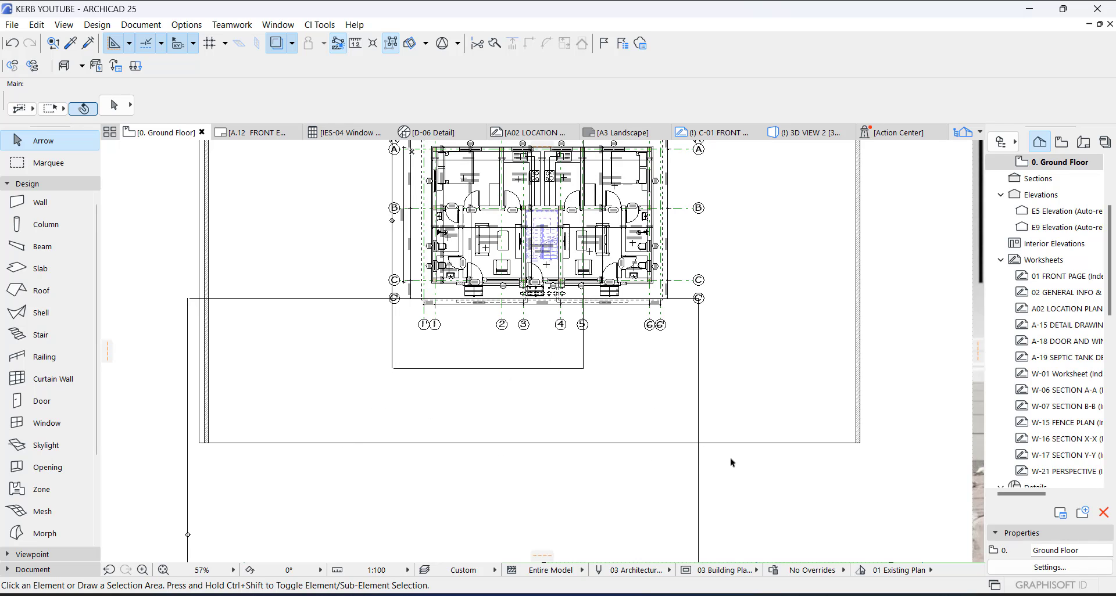
{"action": "scroll", "coordinate": [515, 446], "scroll_direction": "up", "scroll_amount": 2}
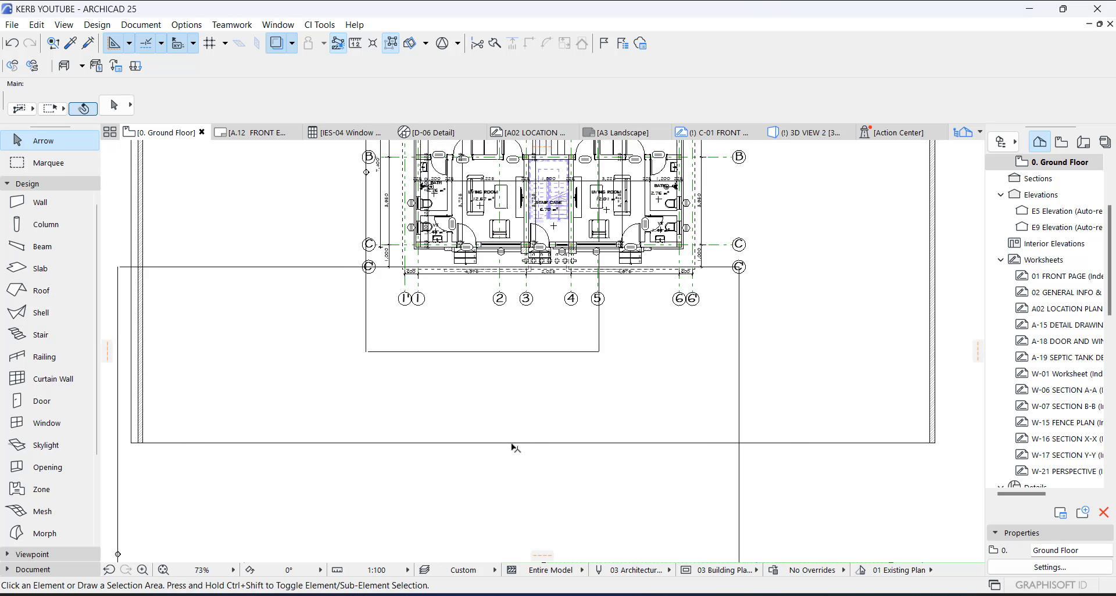
{"action": "scroll", "coordinate": [515, 447], "scroll_direction": "up", "scroll_amount": 4}
{"action": "left_click", "coordinate": [517, 443]}
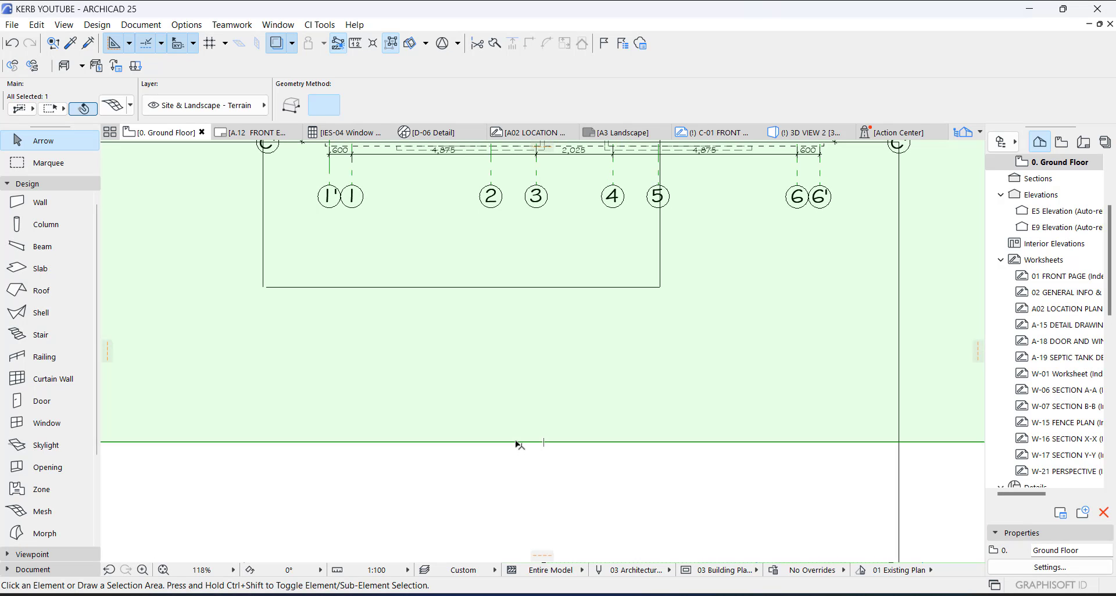
{"action": "left_click", "coordinate": [382, 441]}
{"action": "key", "text": "Escape"}
{"action": "scroll", "coordinate": [515, 417], "scroll_direction": "down", "scroll_amount": 5}
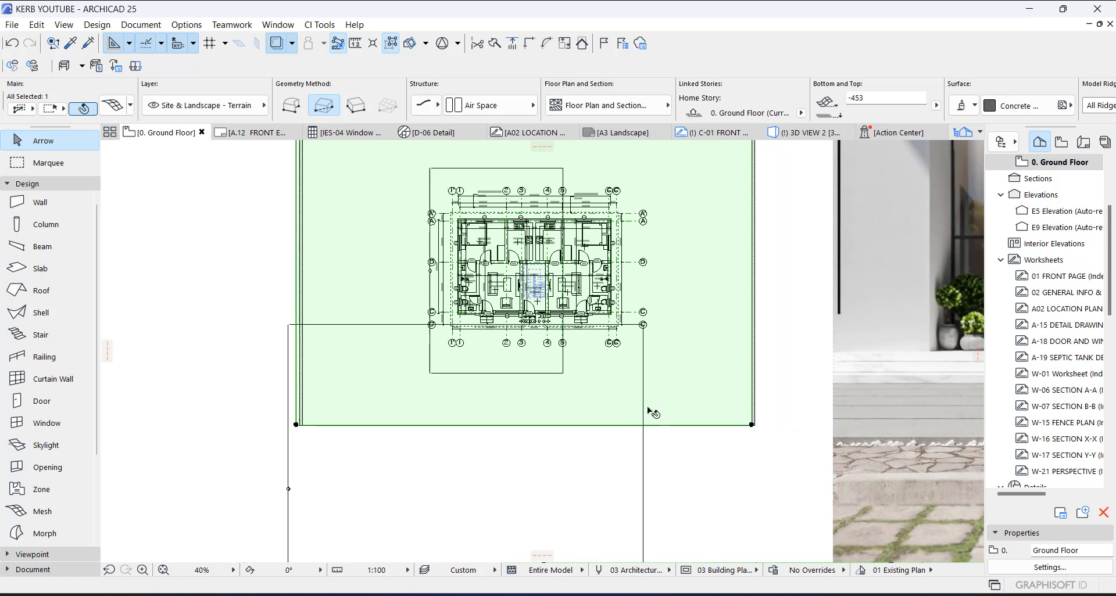
{"action": "key", "text": "Escape"}
{"action": "key", "text": "F3"}
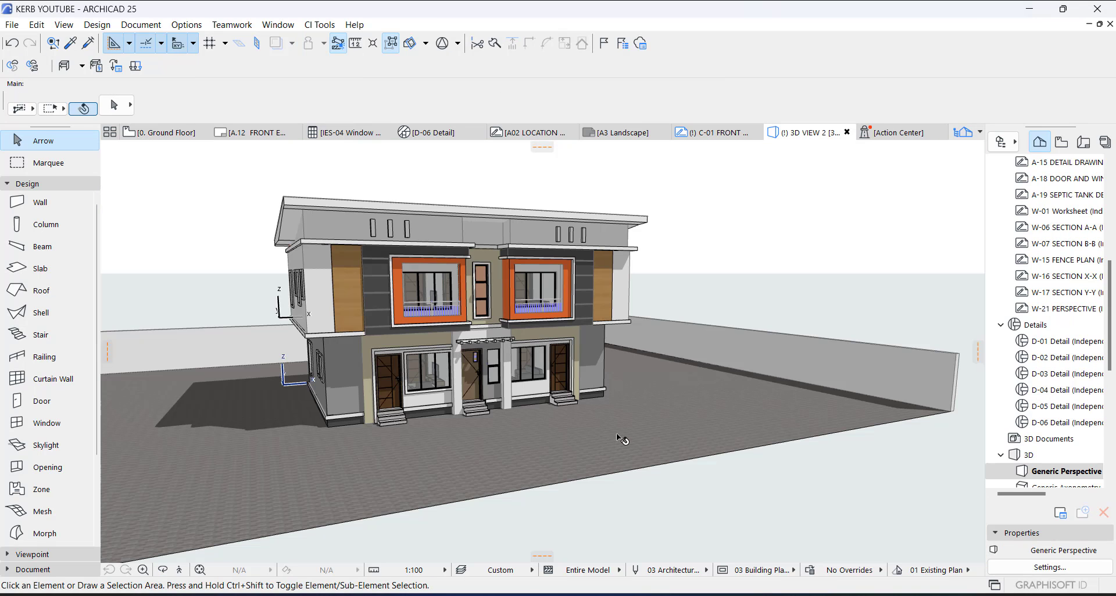
{"action": "left_click", "coordinate": [616, 433]}
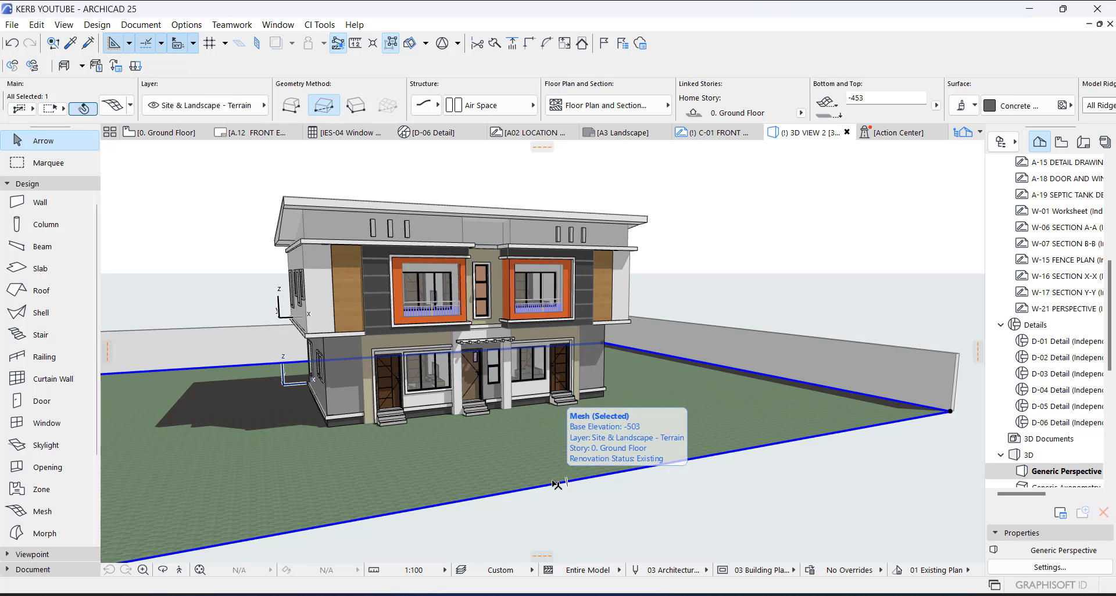
{"action": "key", "text": "F2"}
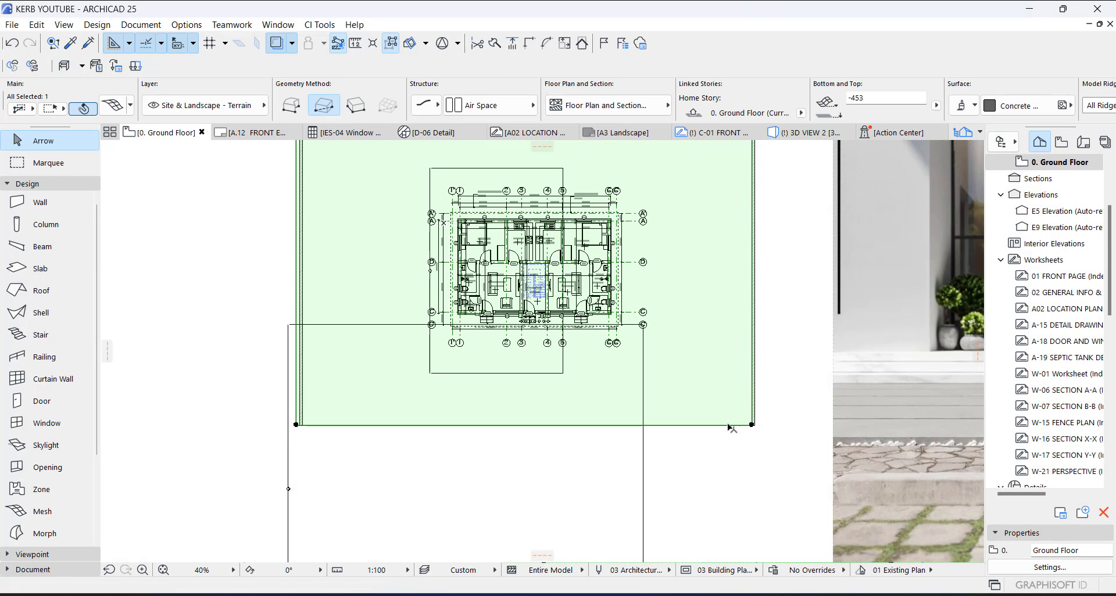
{"action": "key", "text": "Escape"}
Draw a rectangular slab across the site from the front end of one side fence to the opposite inner rear fence corner
{"action": "left_click", "coordinate": [39, 268]}
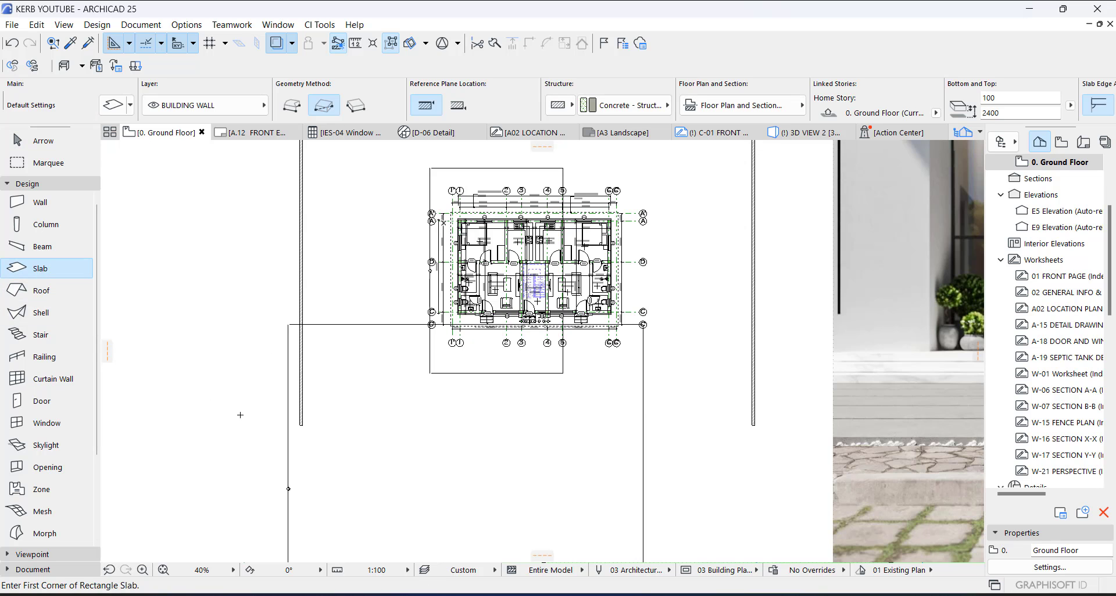
{"action": "scroll", "coordinate": [292, 419], "scroll_direction": "up", "scroll_amount": 3}
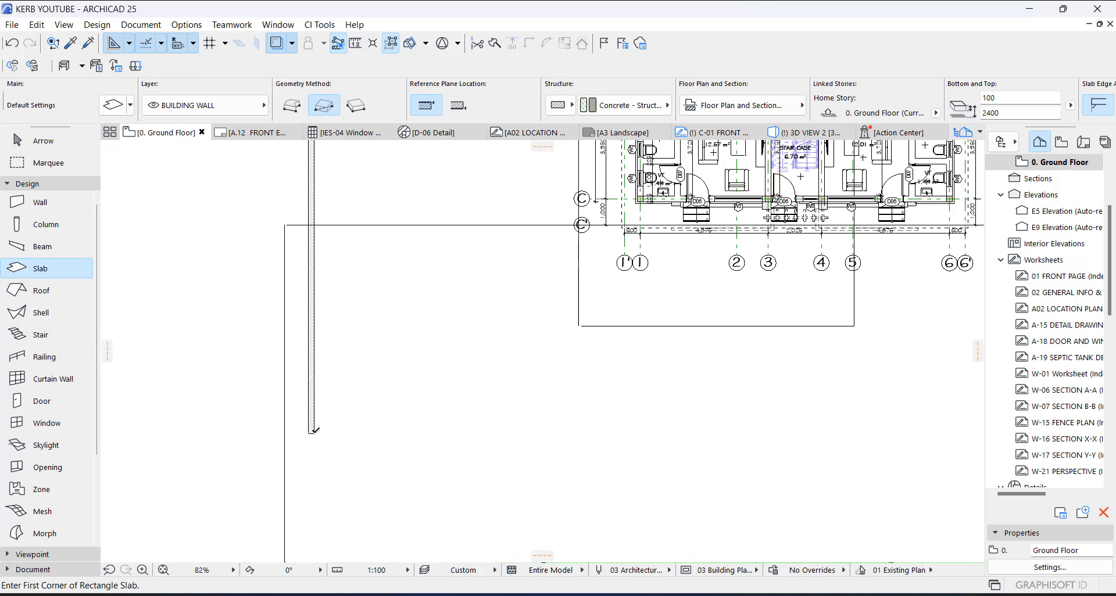
{"action": "left_click", "coordinate": [314, 430]}
{"action": "scroll", "coordinate": [313, 430], "scroll_direction": "down", "scroll_amount": 4}
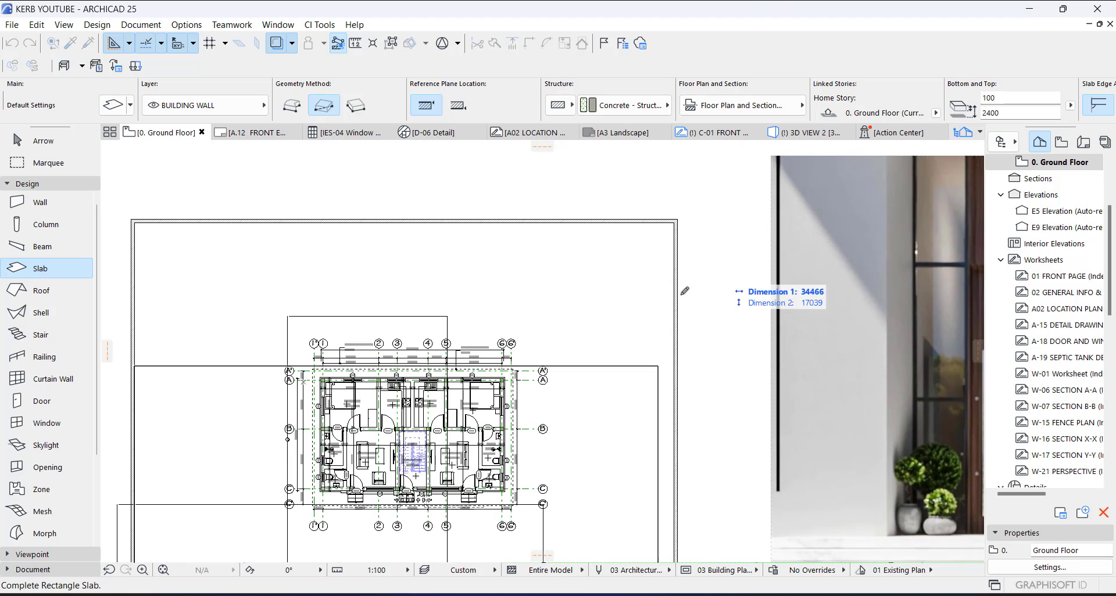
{"action": "left_click", "coordinate": [674, 224]}
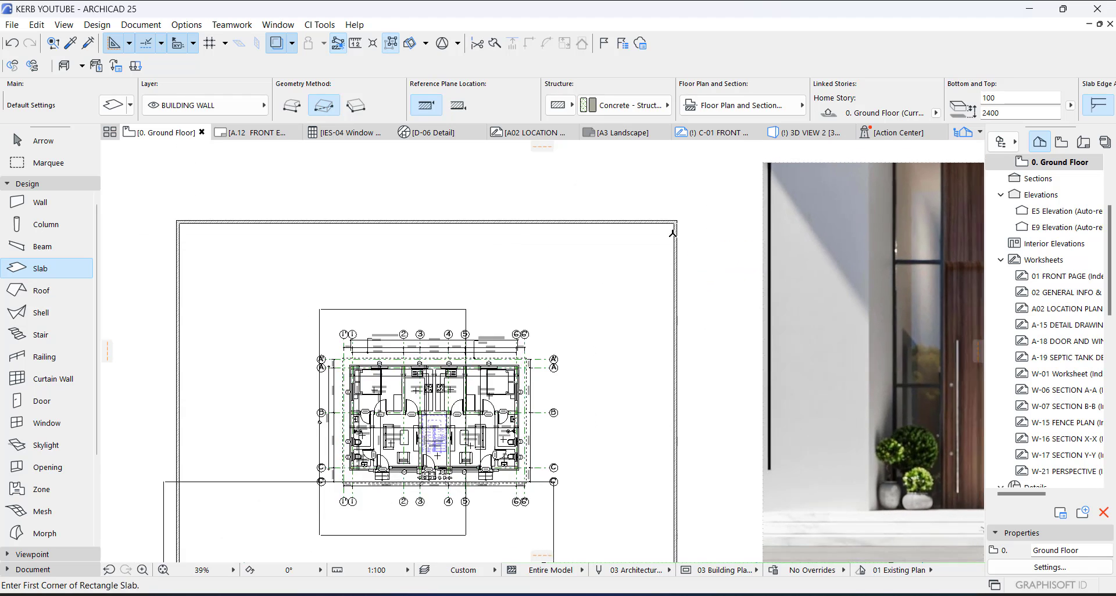
{"action": "scroll", "coordinate": [673, 232], "scroll_direction": "down", "scroll_amount": 2}
{"action": "key", "text": "Escape"}
Set the new site slab's thickness to 150 and its elevation offset to 0
{"action": "left_click", "coordinate": [647, 313]}
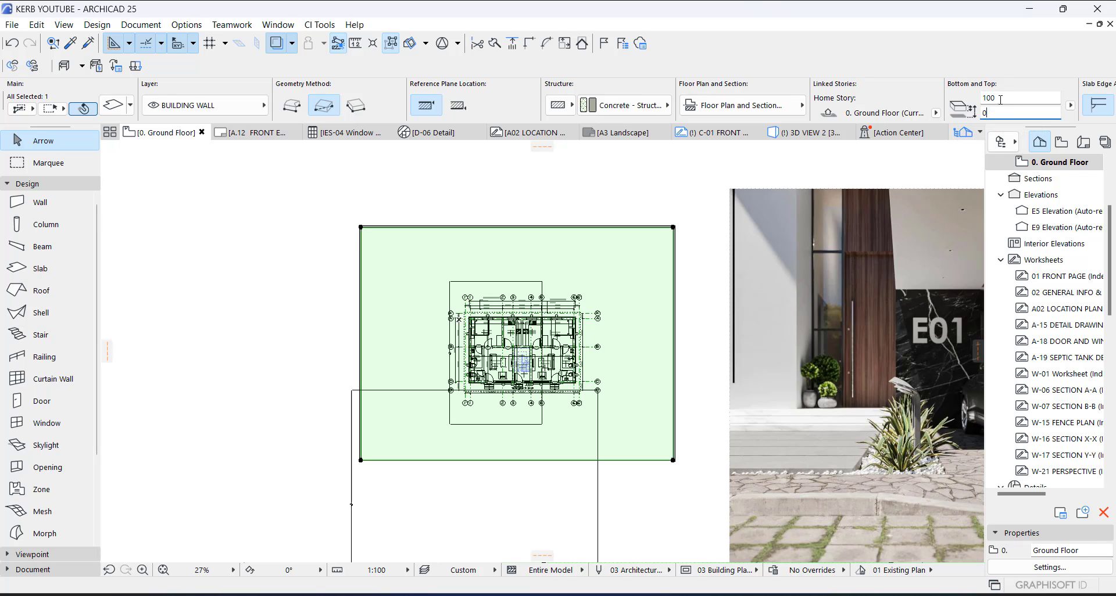
{"action": "left_click", "coordinate": [967, 104]}
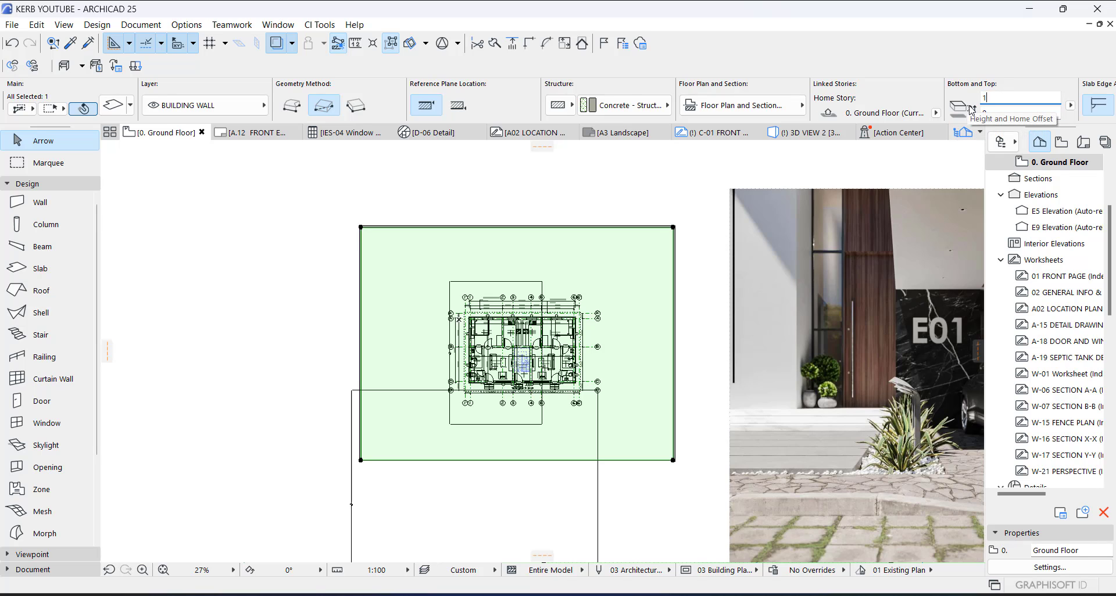
{"action": "type", "text": "150"}
{"action": "left_click", "coordinate": [1006, 111]}
{"action": "left_click", "coordinate": [692, 343]}
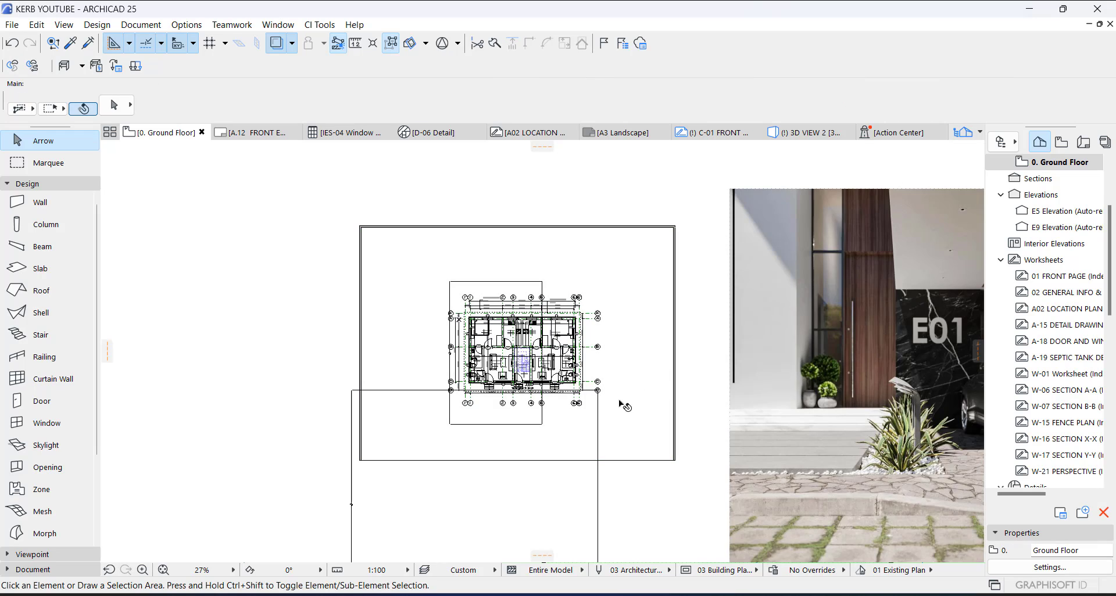
Lower the site slab in 3D to the base of the fence wall, at elevation -450
{"action": "key", "text": "F3"}
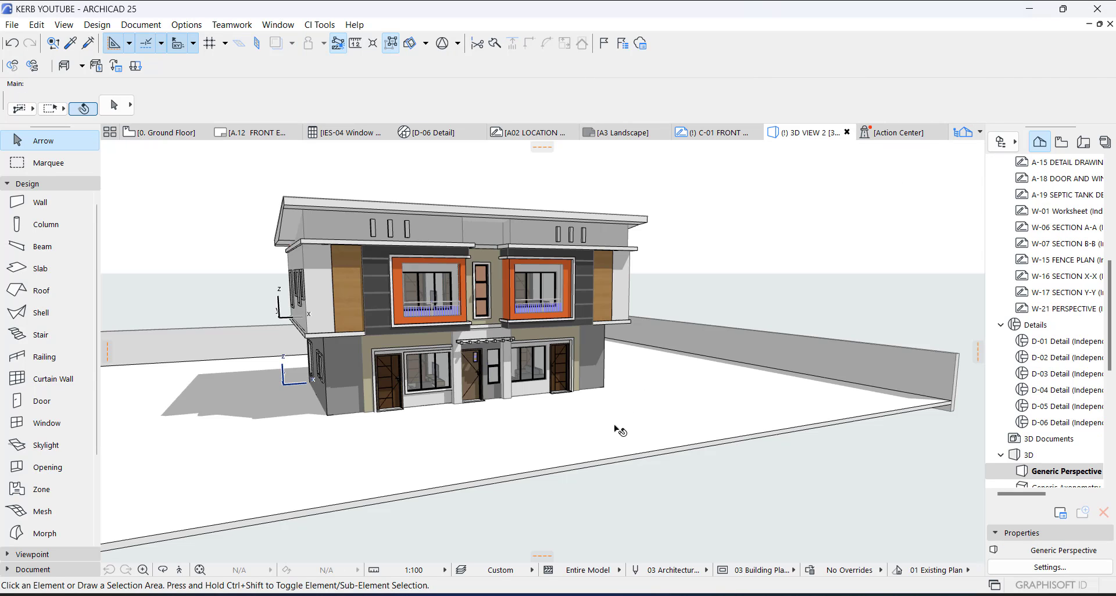
{"action": "left_click", "coordinate": [888, 412]}
{"action": "scroll", "coordinate": [639, 430], "scroll_direction": "up", "scroll_amount": 6}
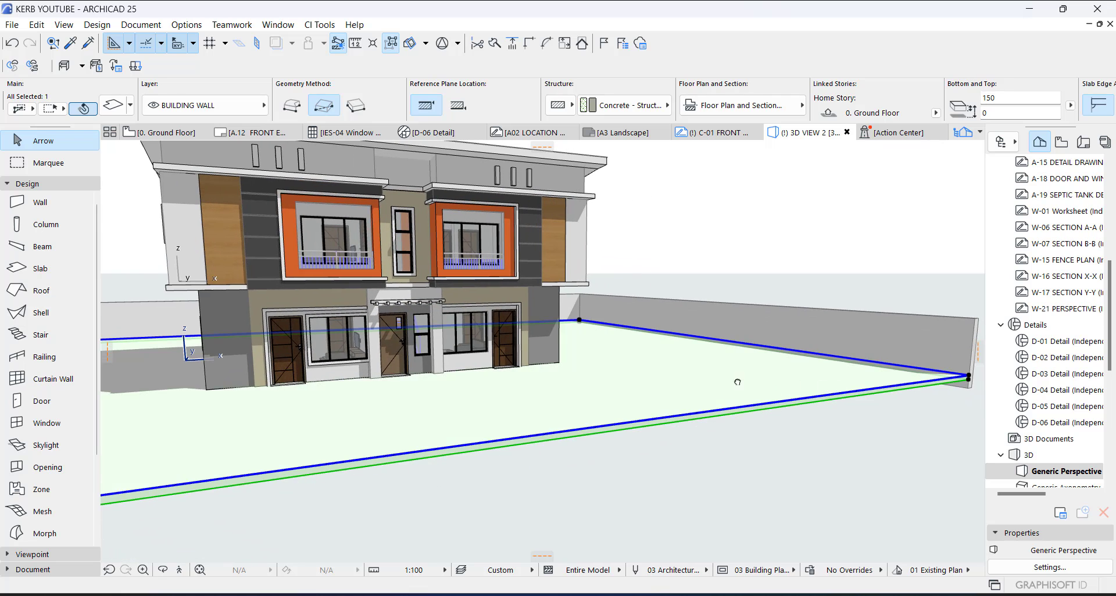
{"action": "scroll", "coordinate": [761, 381], "scroll_direction": "up", "scroll_amount": 3}
{"action": "key", "text": "ctrl+d"}
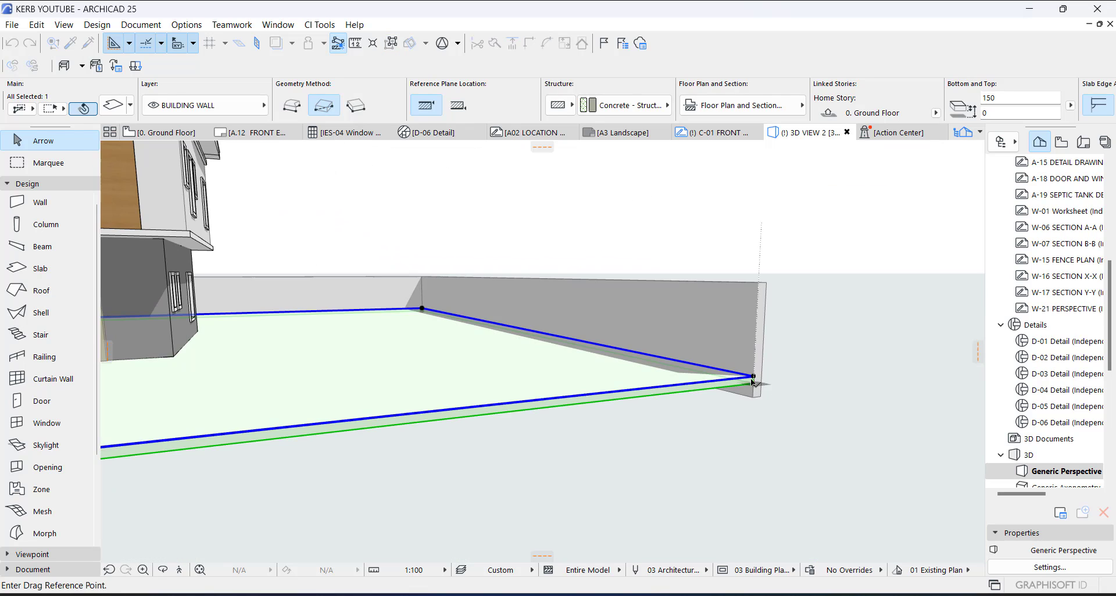
{"action": "left_click", "coordinate": [754, 377]}
{"action": "left_click", "coordinate": [753, 398]}
{"action": "scroll", "coordinate": [512, 352], "scroll_direction": "down", "scroll_amount": 2}
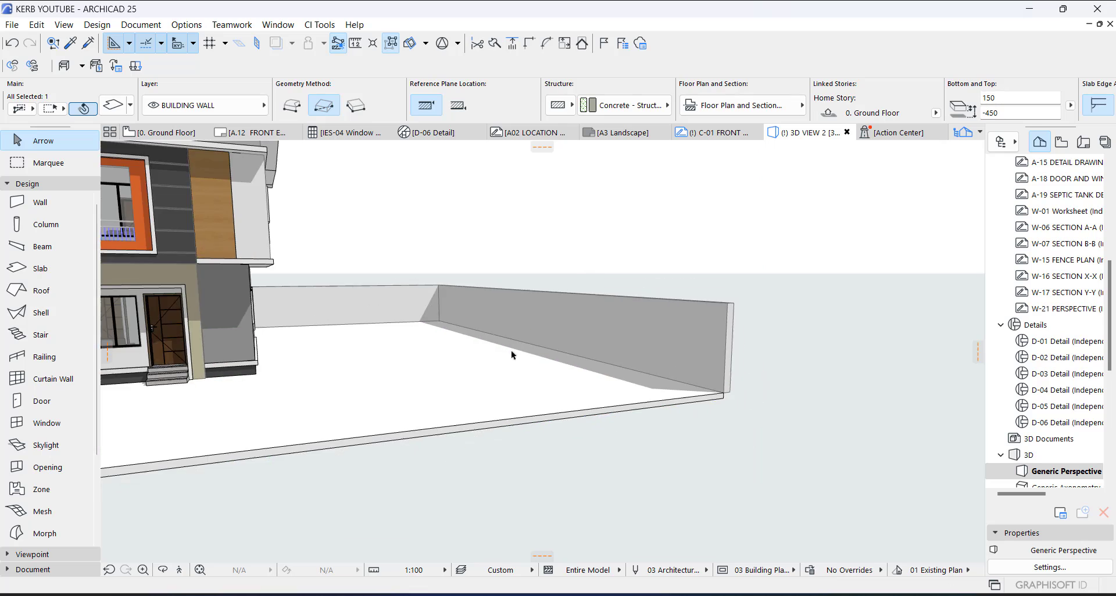
Override the site slab's linked surfaces with a beige tiled paving material
{"action": "middle_click_drag", "start_coordinate": [498, 351], "coordinate": [690, 365]}
{"action": "scroll", "coordinate": [690, 365], "scroll_direction": "down", "scroll_amount": 2}
{"action": "middle_click_drag", "start_coordinate": [331, 390], "coordinate": [370, 343]}
{"action": "scroll", "coordinate": [371, 343], "scroll_direction": "up", "scroll_amount": 2}
{"action": "left_click", "coordinate": [114, 107]}
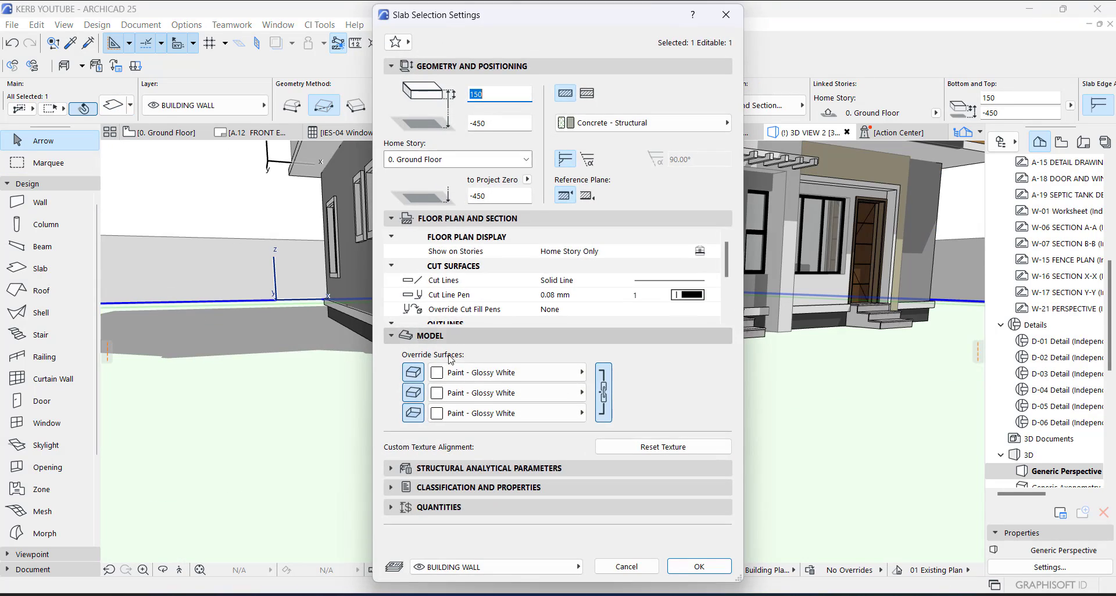
{"action": "left_click", "coordinate": [465, 369]}
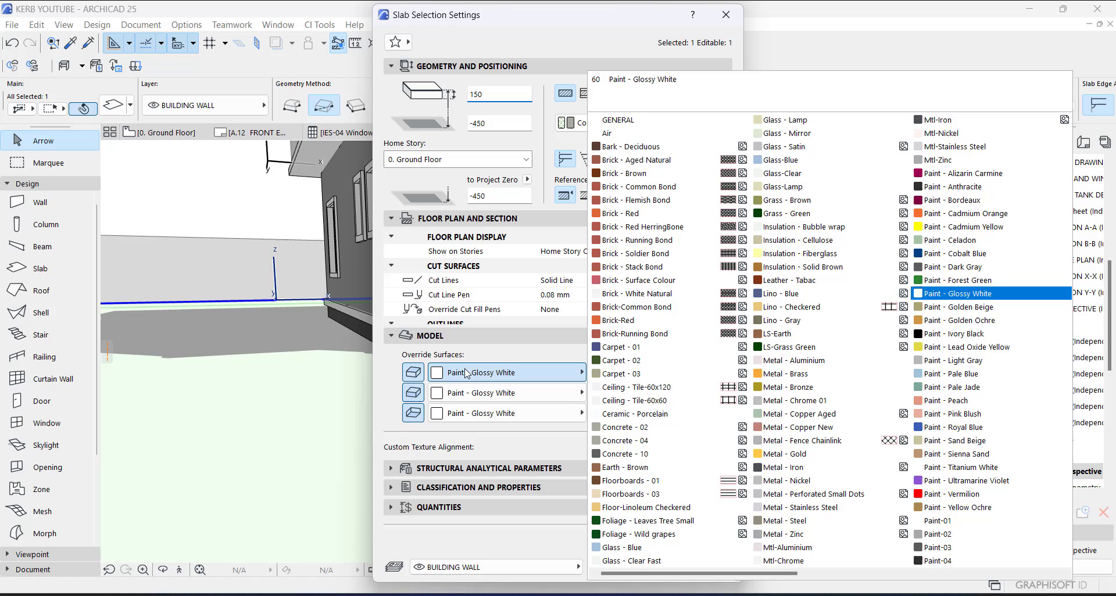
{"action": "left_click", "coordinate": [633, 426]}
{"action": "left_click", "coordinate": [704, 566]}
{"action": "key", "text": "Escape"}
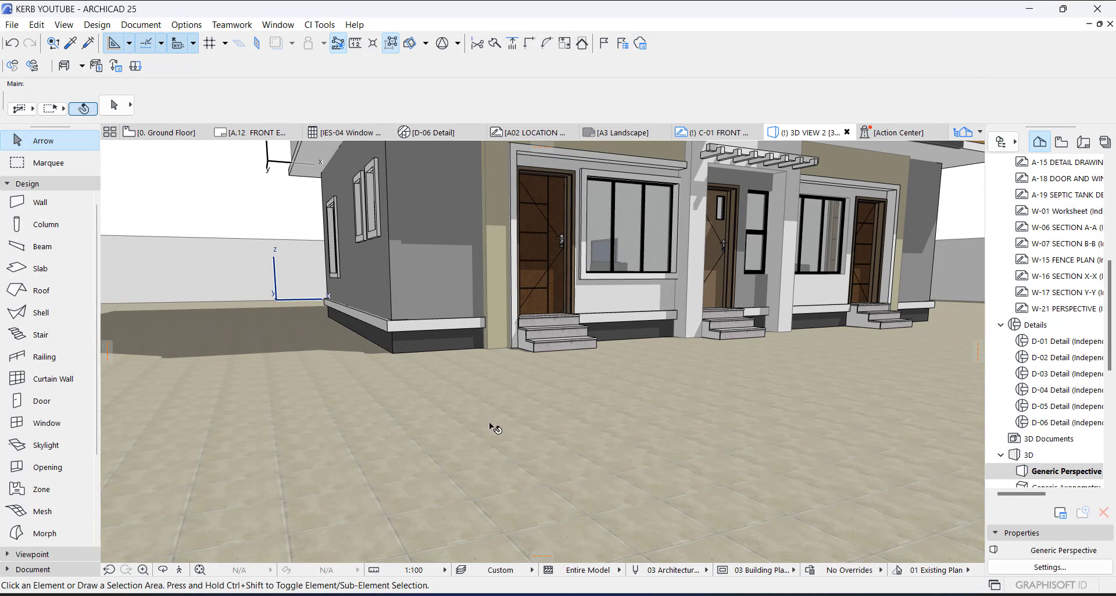
Set the site slab's thickness to 200 in the ground floor plan
{"action": "scroll", "coordinate": [410, 378], "scroll_direction": "down", "scroll_amount": 3}
{"action": "middle_click_drag", "start_coordinate": [511, 395], "coordinate": [559, 408]}
{"action": "left_click", "coordinate": [560, 458]}
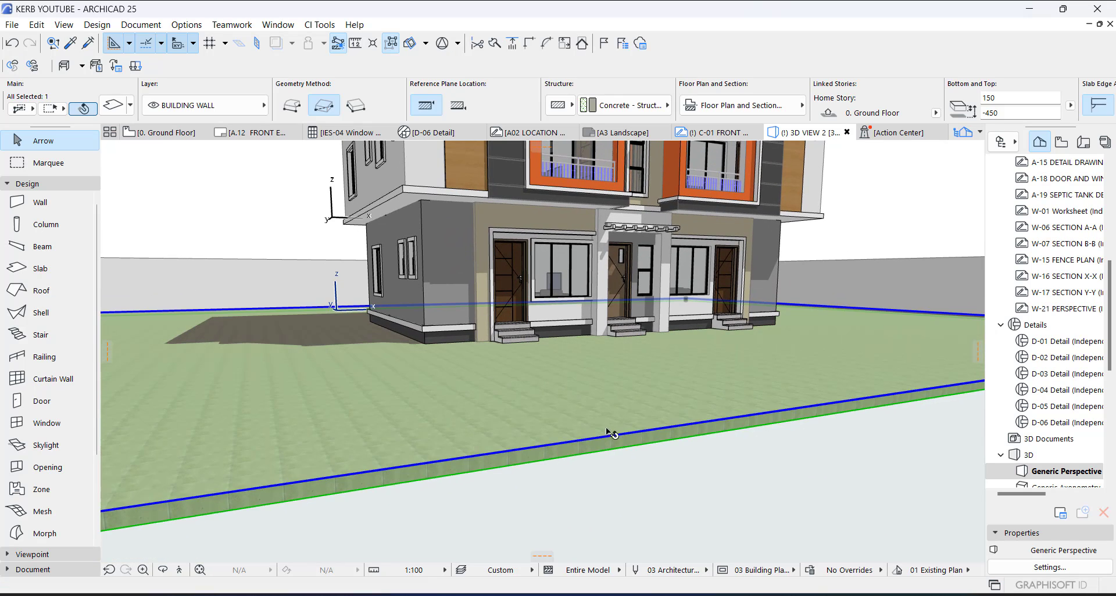
{"action": "key", "text": "Escape"}
{"action": "key", "text": "F2"}
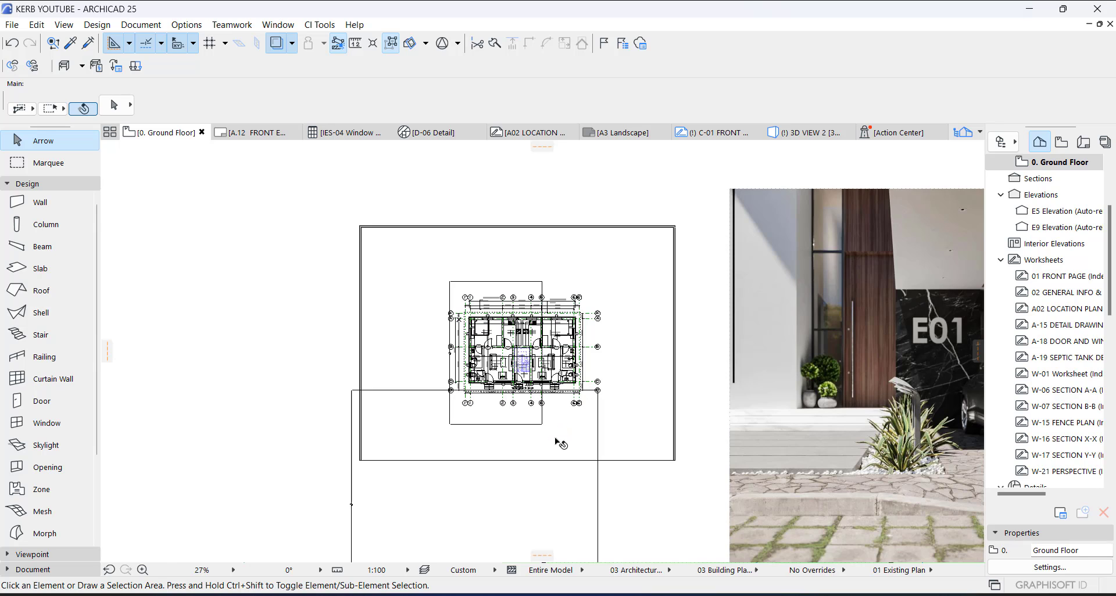
{"action": "left_click", "coordinate": [558, 459]}
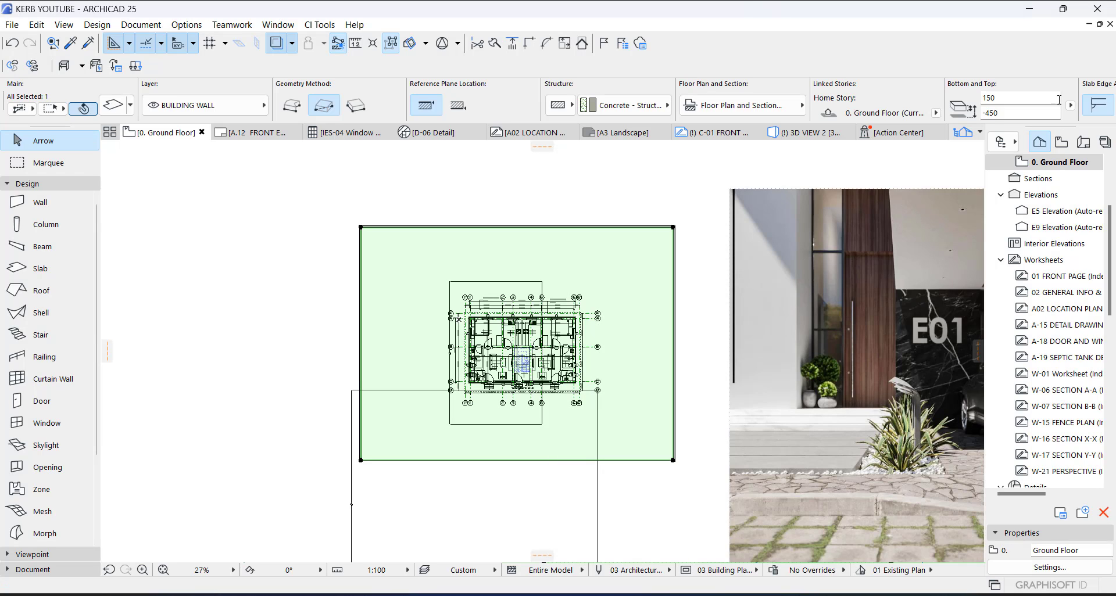
{"action": "left_click", "coordinate": [1000, 99]}
{"action": "type", "text": "200"}
{"action": "left_click", "coordinate": [1001, 115]}
{"action": "key", "text": "Escape"}
Subtract a rectangular notch 4500 wide and 1500 deep from the site slab's front edge, in front of the building
{"action": "scroll", "coordinate": [482, 458], "scroll_direction": "up", "scroll_amount": 5}
{"action": "middle_click_drag", "start_coordinate": [516, 448], "coordinate": [468, 424]}
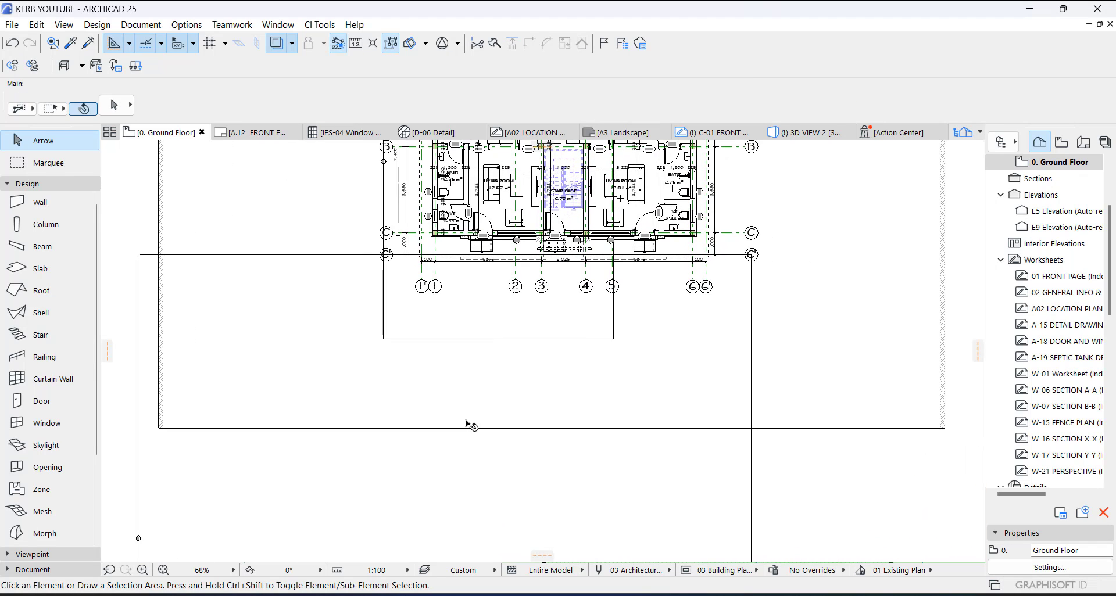
{"action": "left_click", "coordinate": [467, 427]}
{"action": "key", "text": "Escape"}
{"action": "scroll", "coordinate": [478, 416], "scroll_direction": "up", "scroll_amount": 1}
{"action": "left_click", "coordinate": [465, 435]}
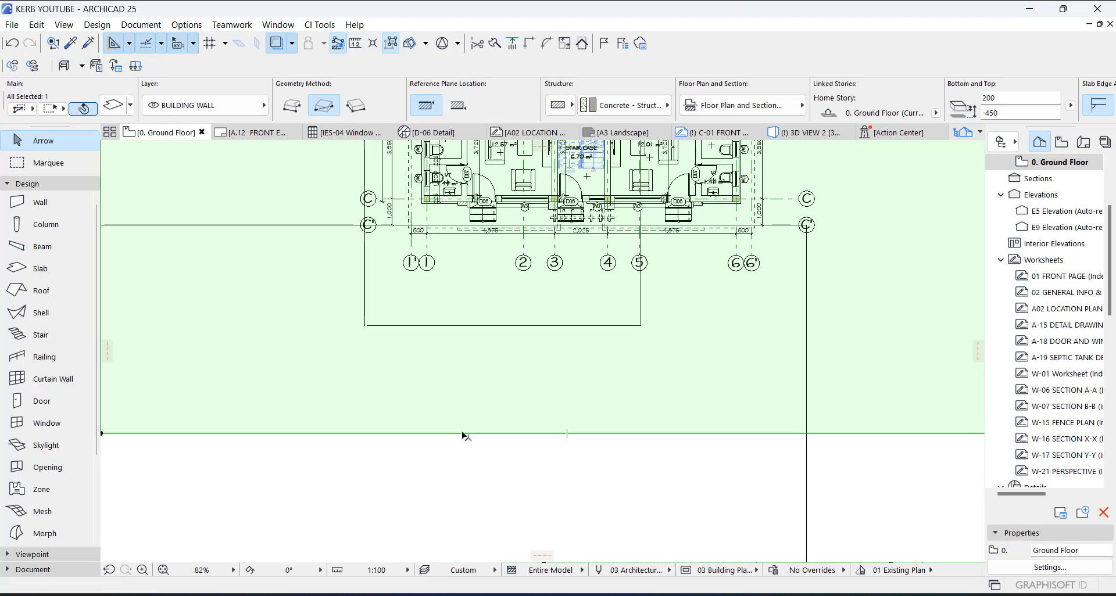
{"action": "left_click", "coordinate": [461, 433]}
{"action": "left_click", "coordinate": [250, 151]}
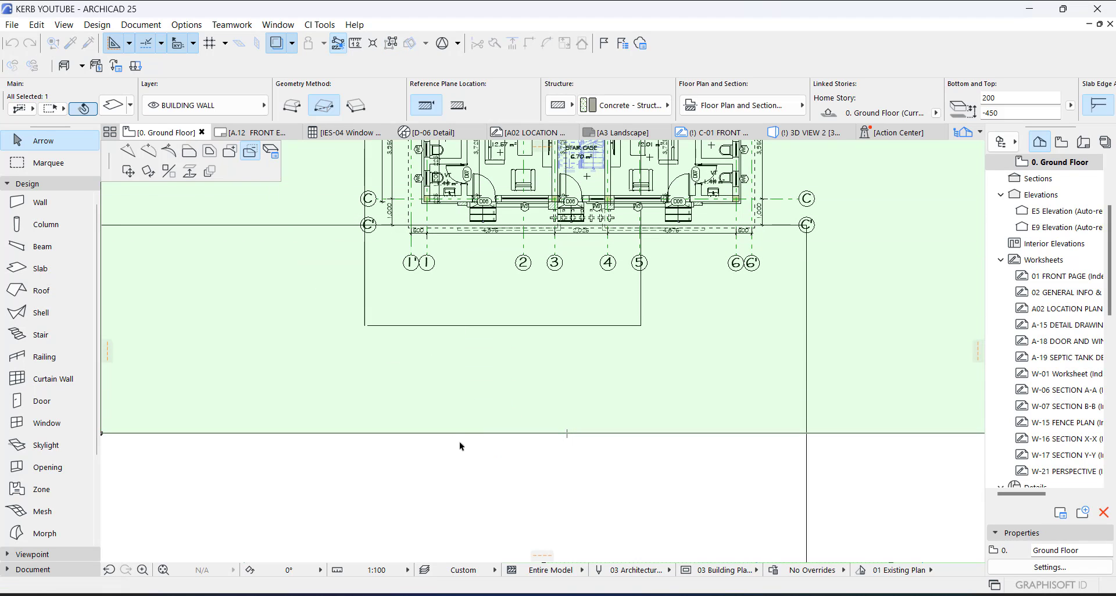
{"action": "left_click", "coordinate": [446, 433]}
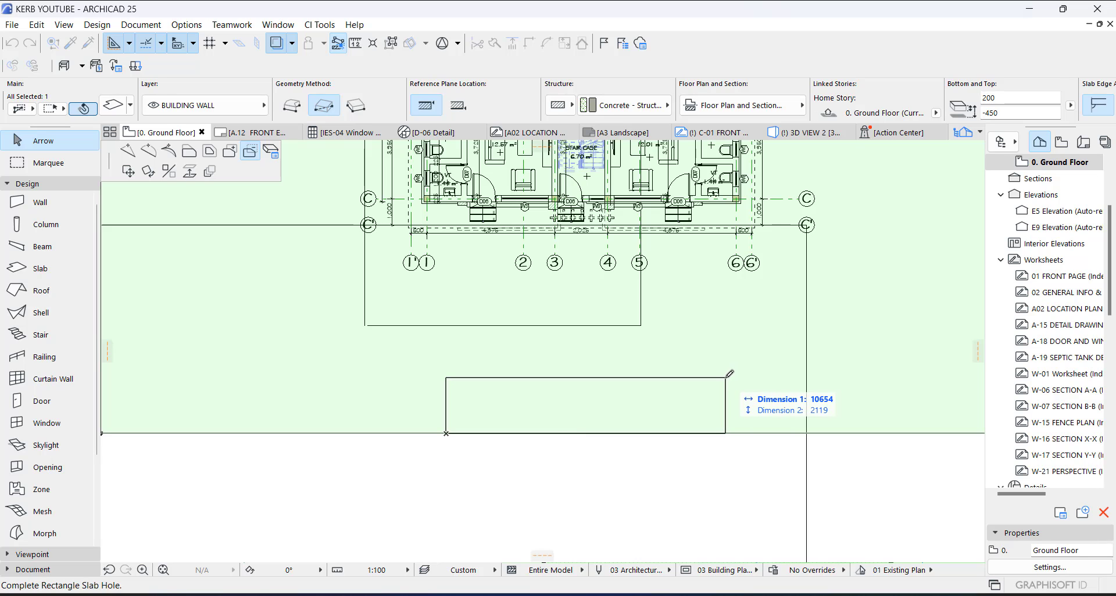
{"action": "type", "text": "500"}
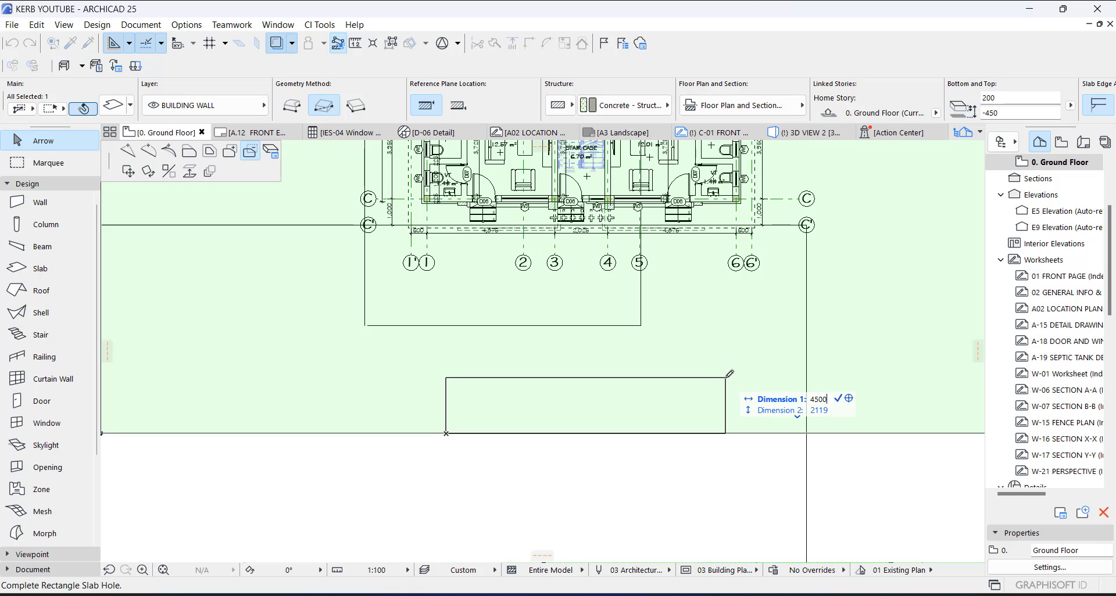
{"action": "key", "text": "Tab"}
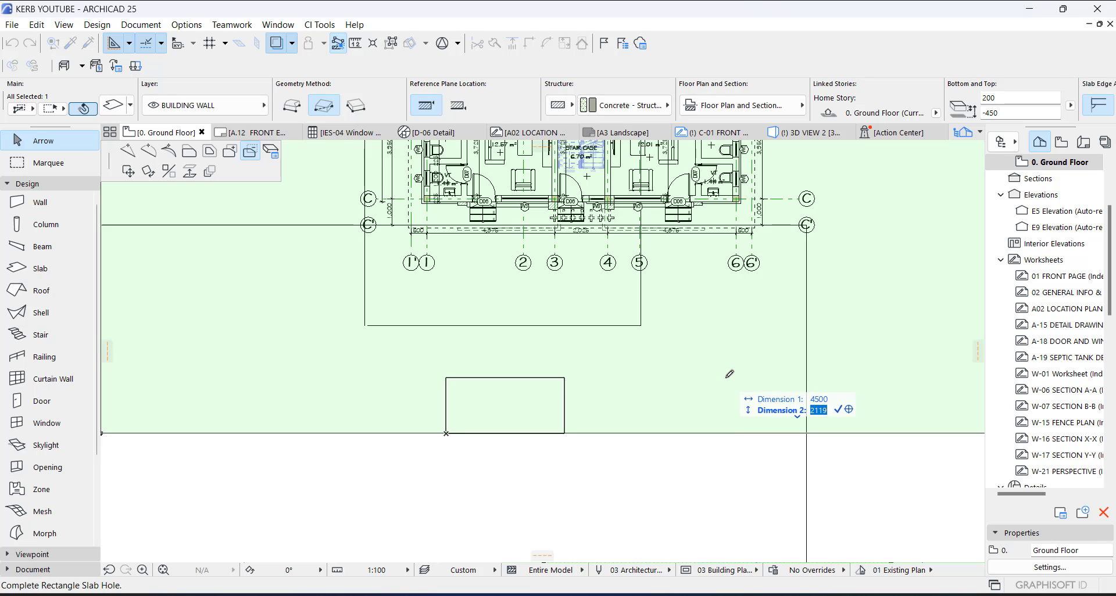
{"action": "type", "text": "1500"}
{"action": "key", "text": "Return"}
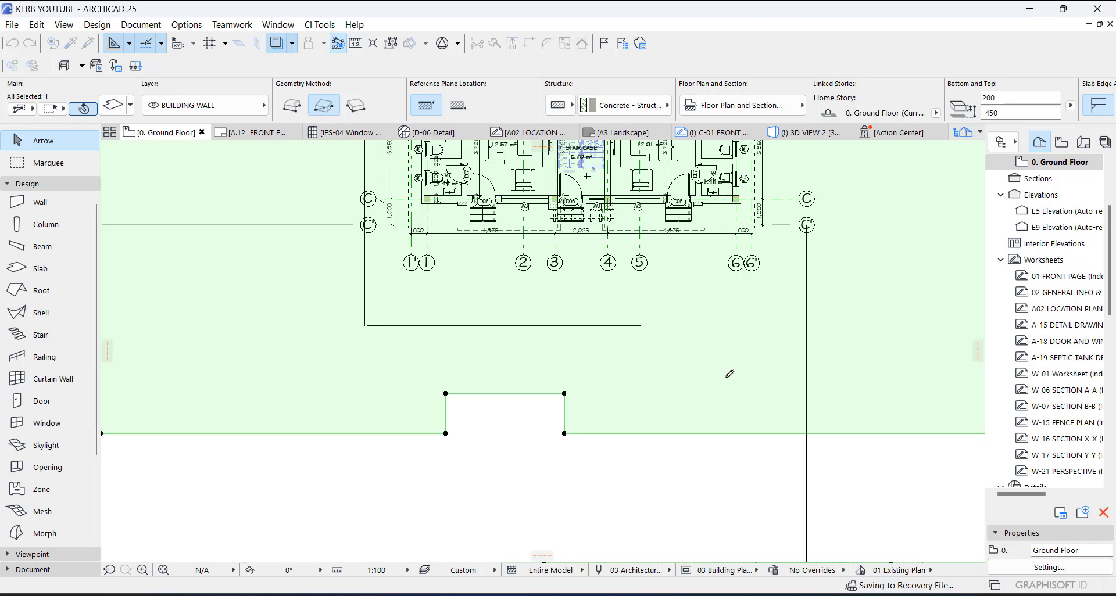
{"action": "scroll", "coordinate": [485, 431], "scroll_direction": "up", "scroll_amount": 5}
{"action": "scroll", "coordinate": [358, 372], "scroll_direction": "up", "scroll_amount": 1}
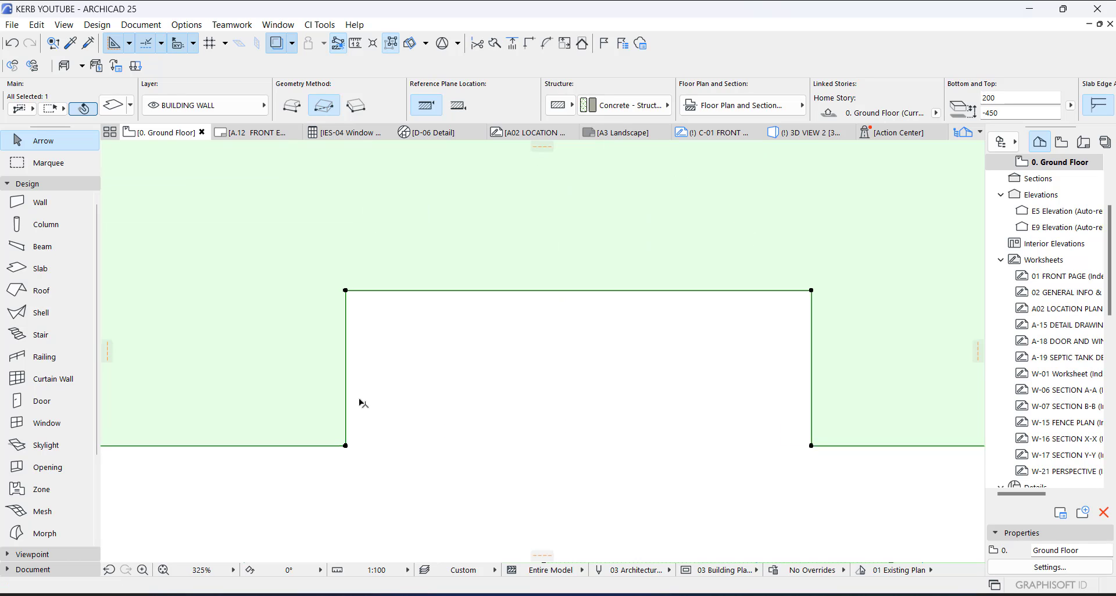
{"action": "middle_click_drag", "start_coordinate": [361, 401], "coordinate": [461, 404]}
{"action": "scroll", "coordinate": [456, 377], "scroll_direction": "down", "scroll_amount": 3}
{"action": "key", "text": "Escape"}
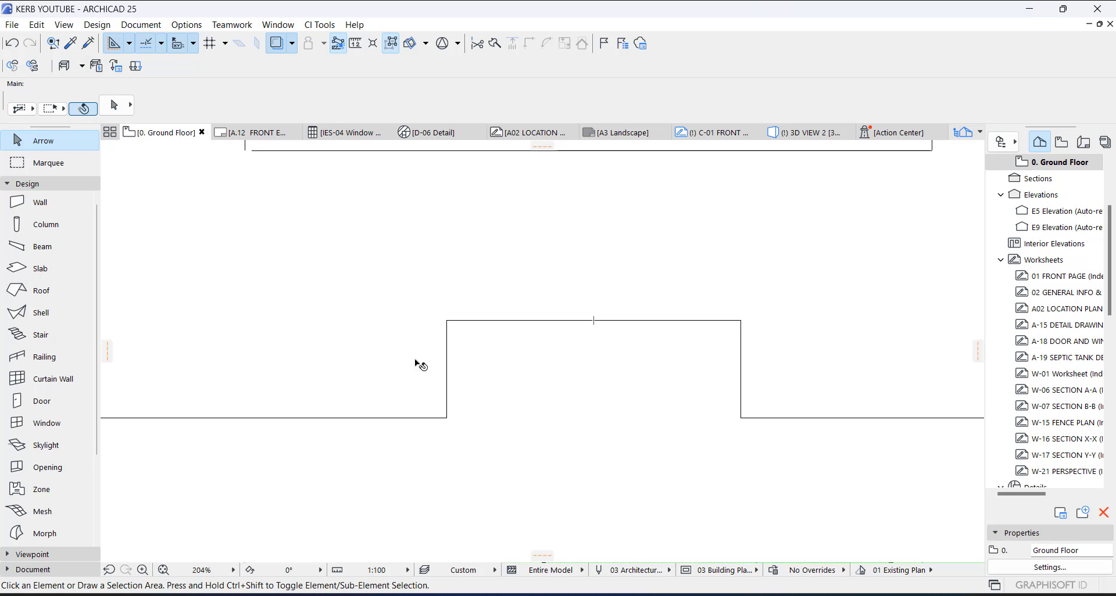
Draw a vertical dashed line from the notch's left side to beyond the slab's front edge
{"action": "left_click", "coordinate": [448, 418]}
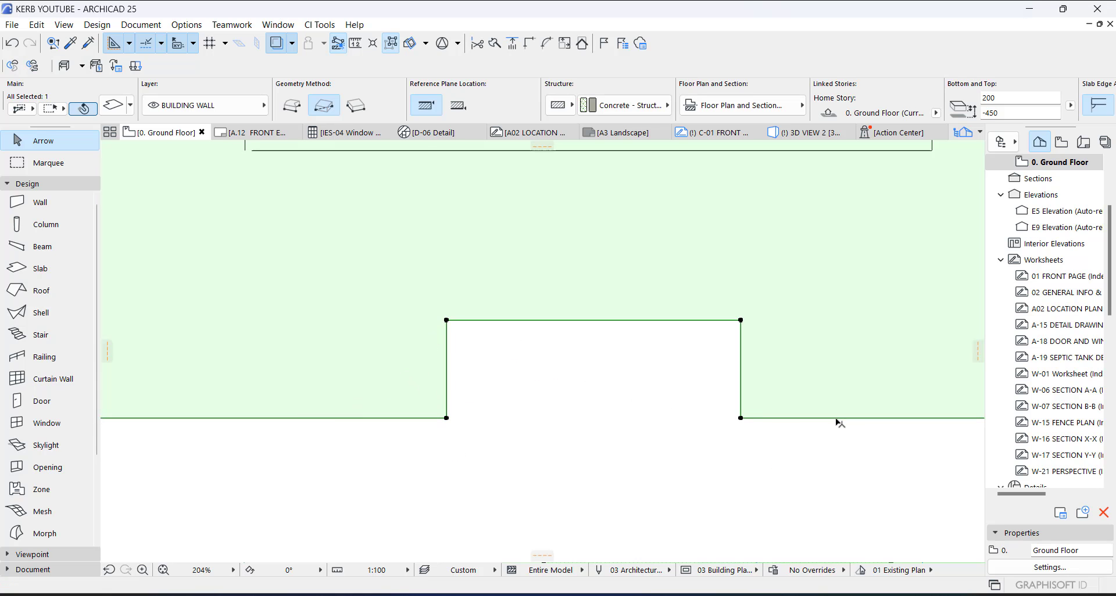
{"action": "key", "text": "Escape"}
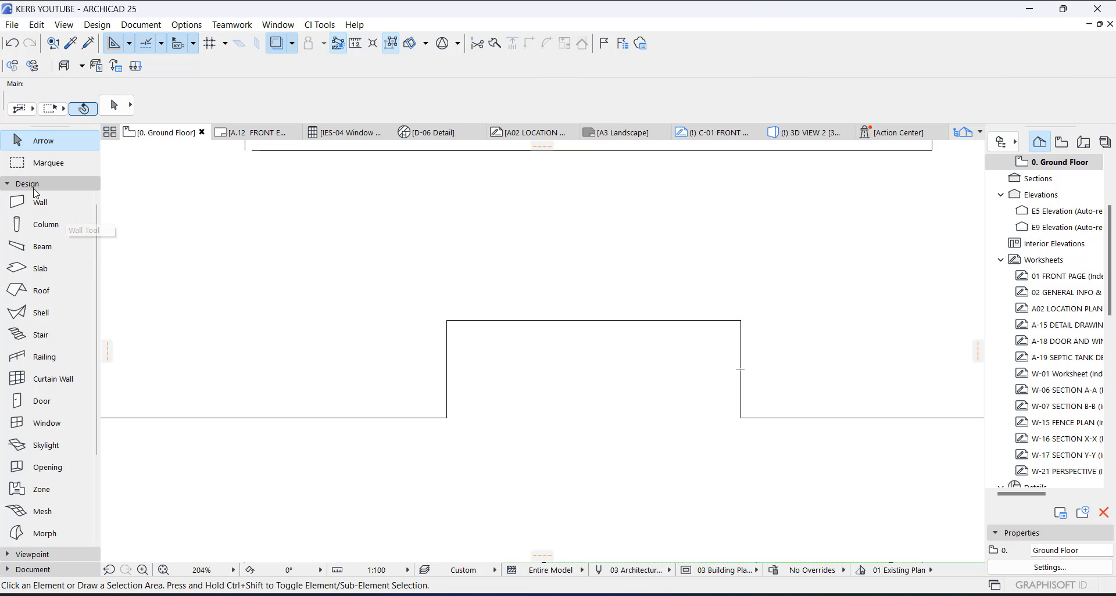
{"action": "left_click", "coordinate": [35, 183]}
{"action": "left_click", "coordinate": [33, 214]}
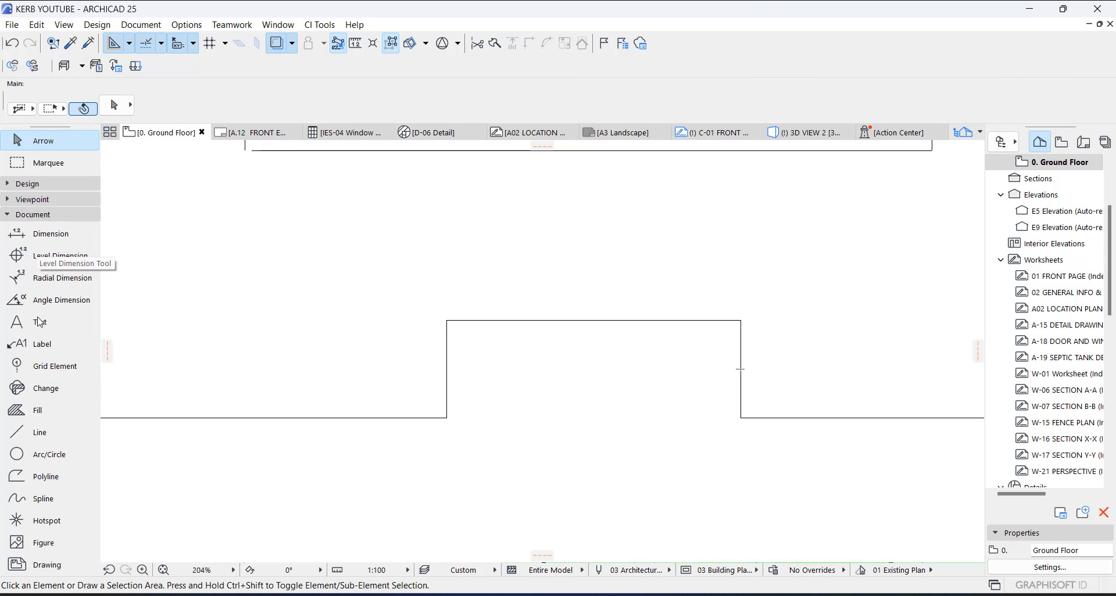
{"action": "left_click", "coordinate": [41, 433]}
{"action": "left_click", "coordinate": [446, 321]}
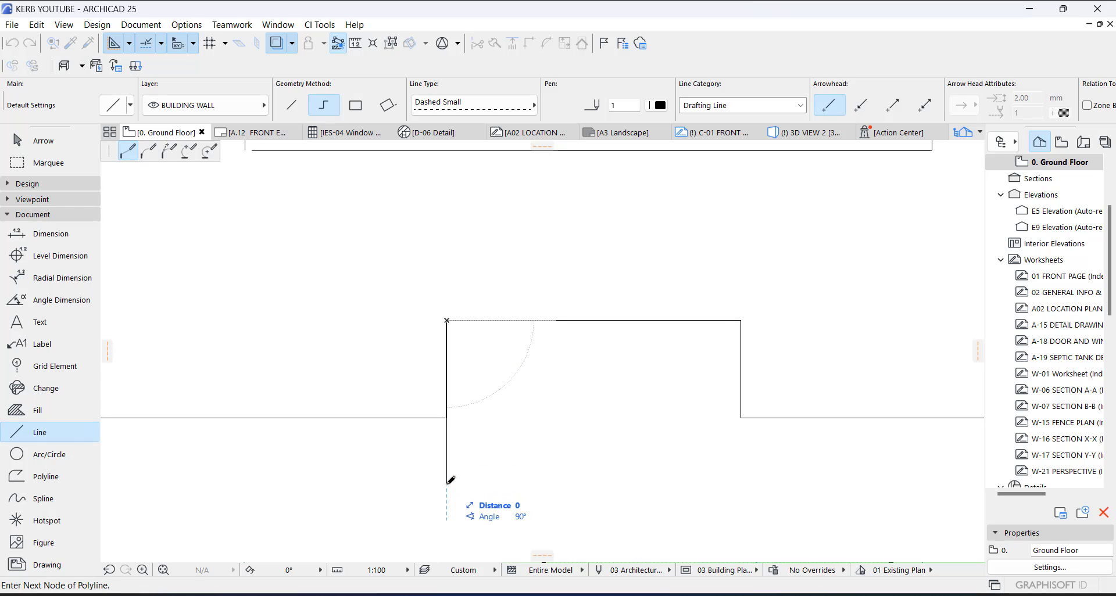
{"action": "key", "text": "Escape"}
{"action": "left_click", "coordinate": [447, 355]}
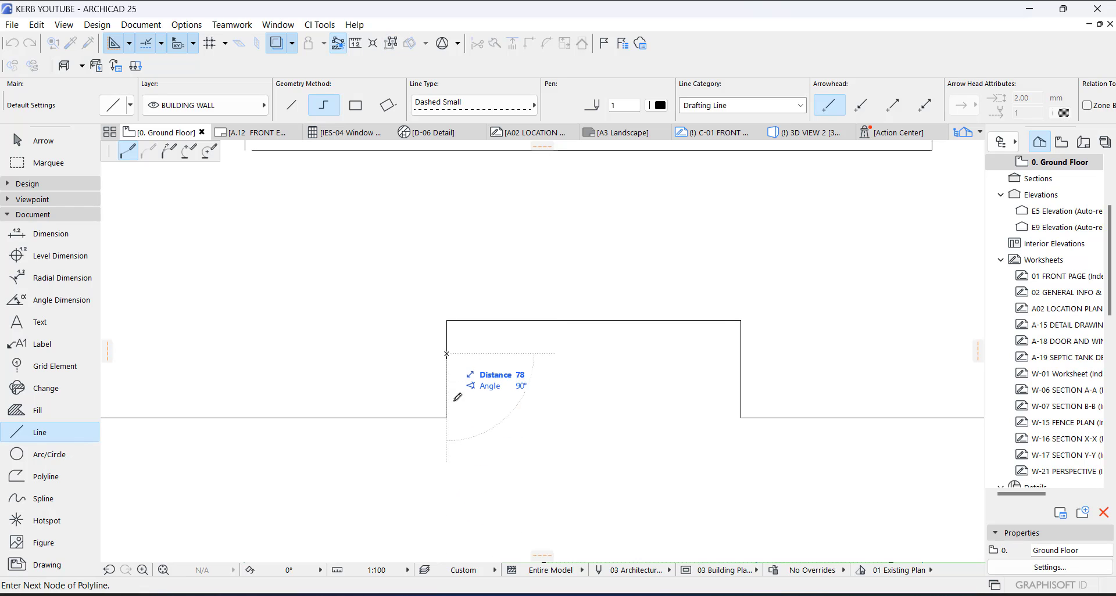
{"action": "left_click", "coordinate": [291, 105]}
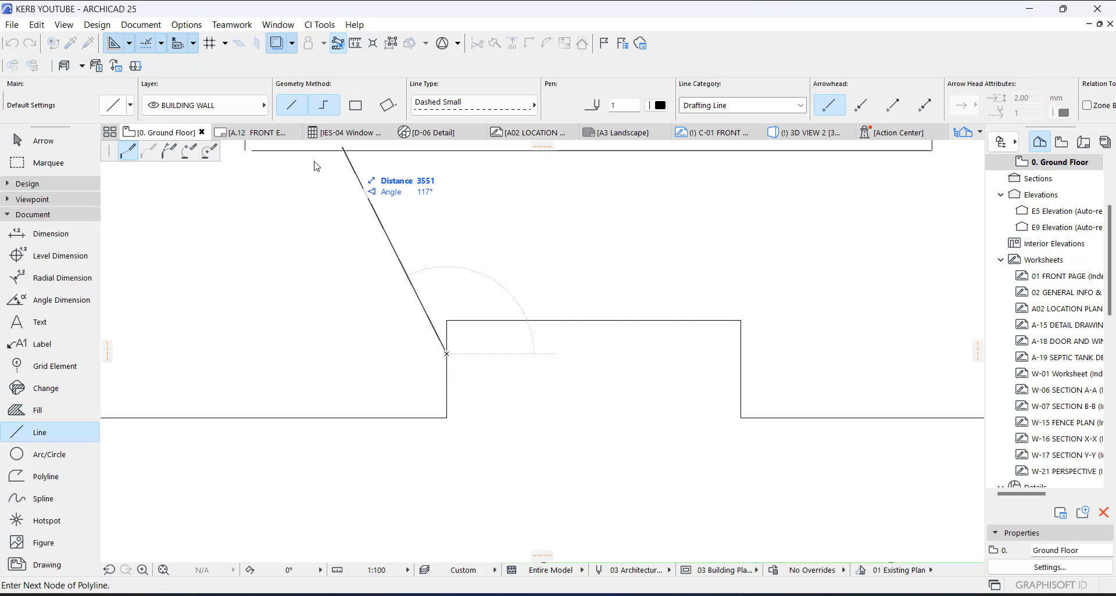
{"action": "left_click", "coordinate": [447, 496]}
{"action": "key", "text": "Escape"}
{"action": "left_click", "coordinate": [451, 434]}
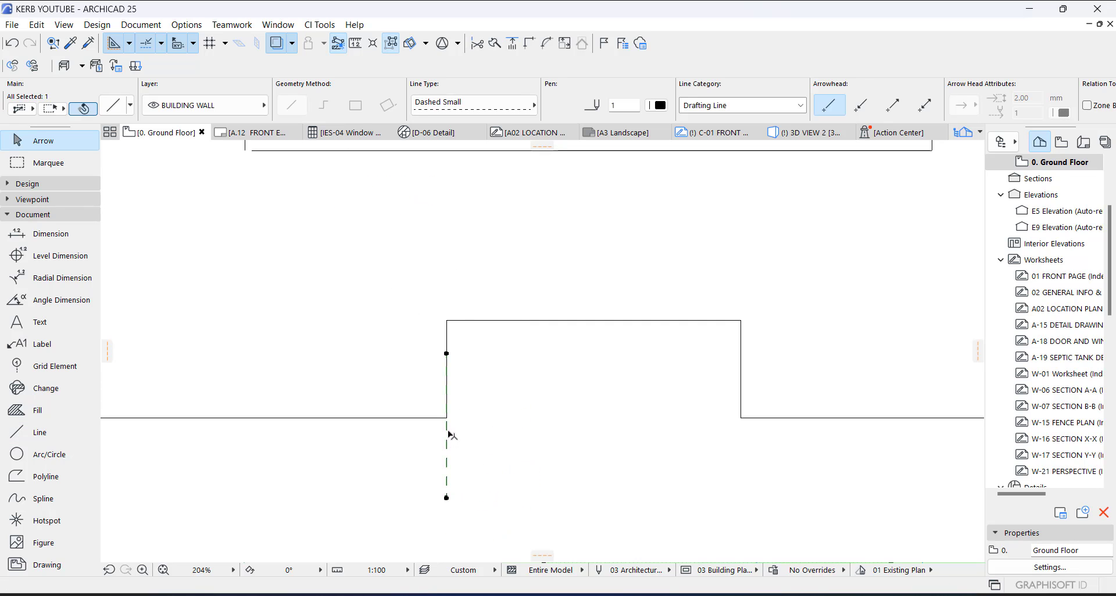
{"action": "key", "text": "ctrl+d"}
{"action": "left_click", "coordinate": [446, 419]}
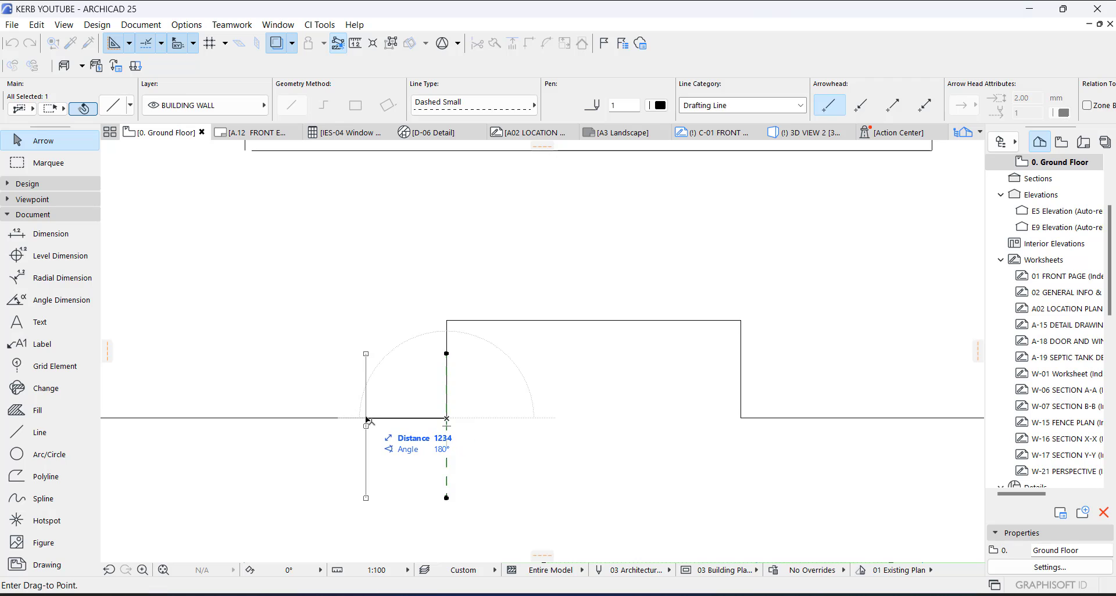
{"action": "key", "text": "Escape"}
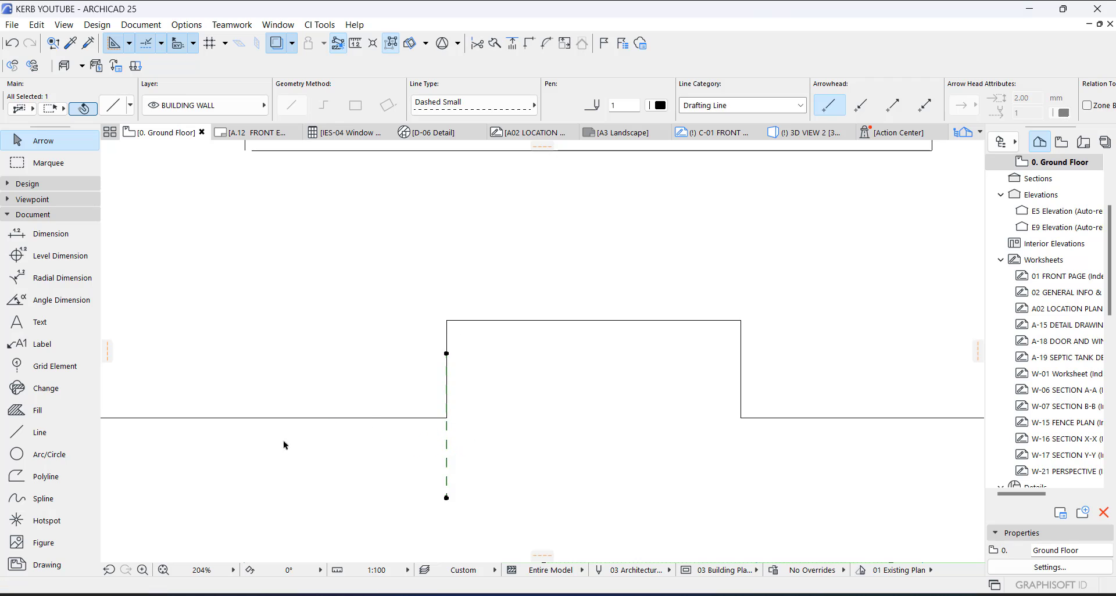
Place a hotspot on the notch's left front corner
{"action": "left_click", "coordinate": [46, 519]}
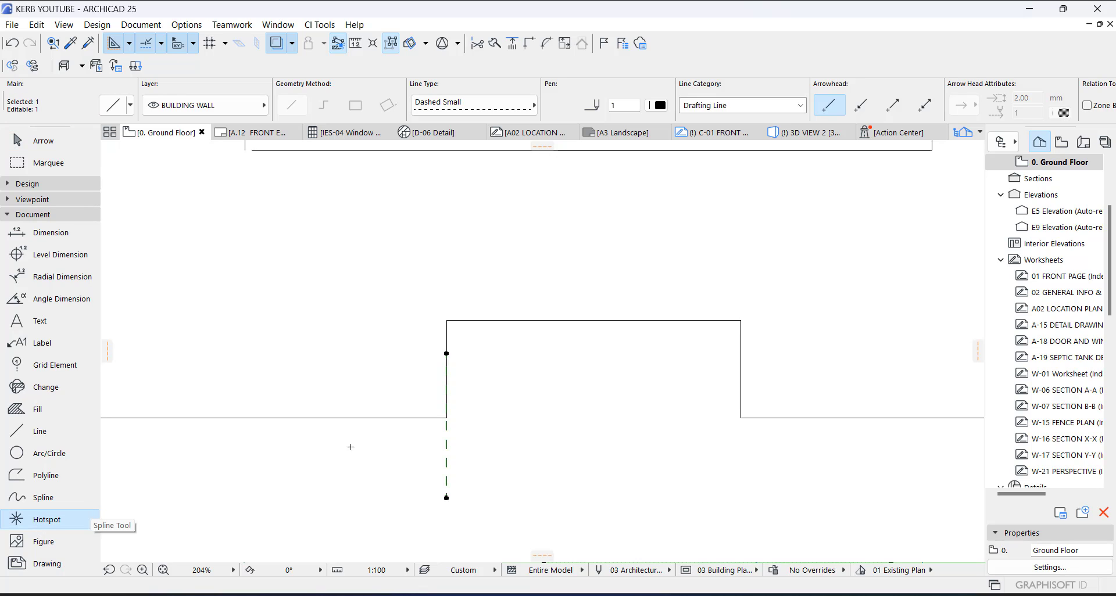
{"action": "scroll", "coordinate": [407, 436], "scroll_direction": "up", "scroll_amount": 5}
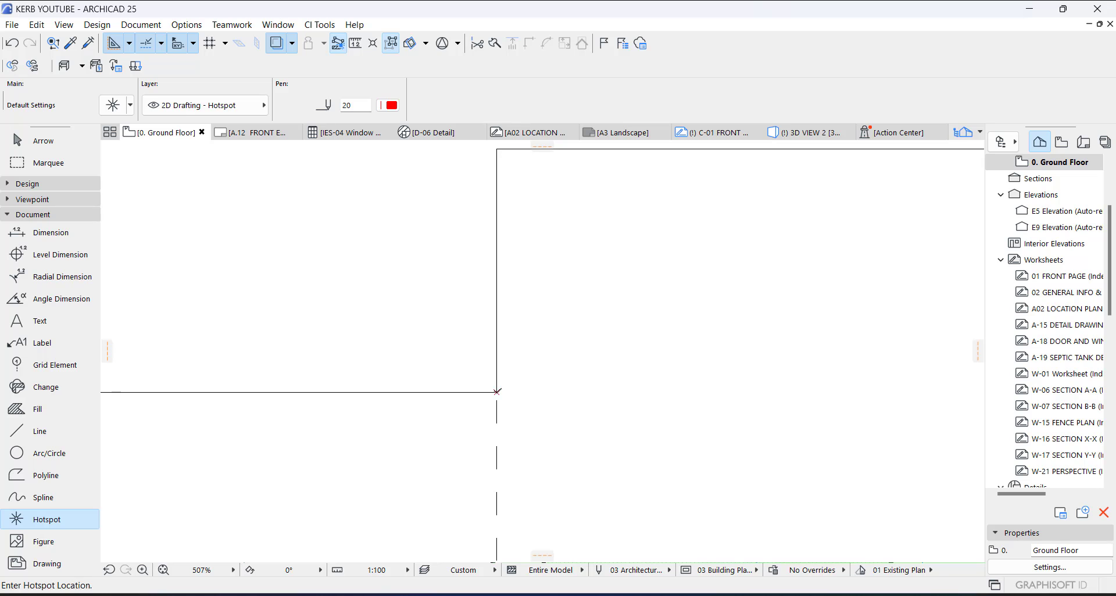
{"action": "key", "text": "Escape"}
Copy the corner hotspot 1500 to the left along the slab's front edge
{"action": "left_click", "coordinate": [497, 392]}
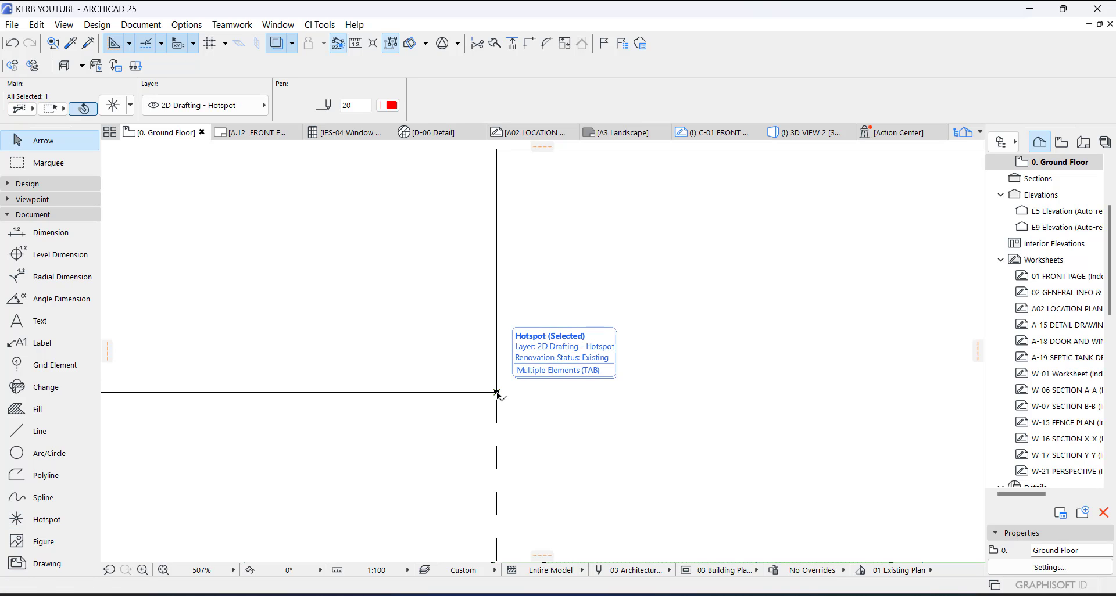
{"action": "key", "text": "ctrl+shift+d"}
{"action": "left_click", "coordinate": [497, 392]}
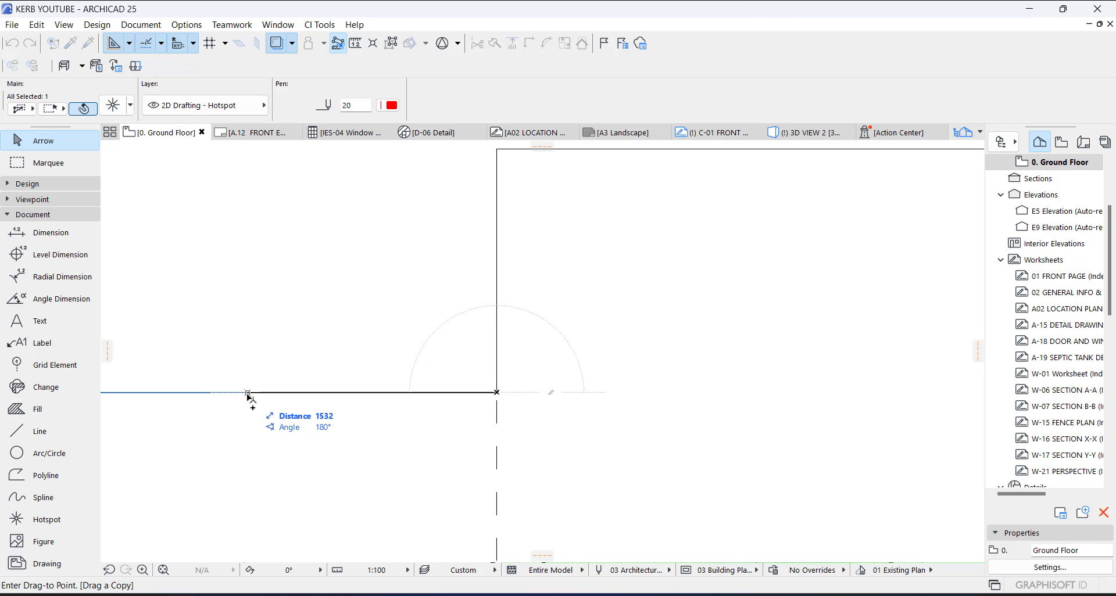
{"action": "type", "text": "1500"}
{"action": "key", "text": "Return"}
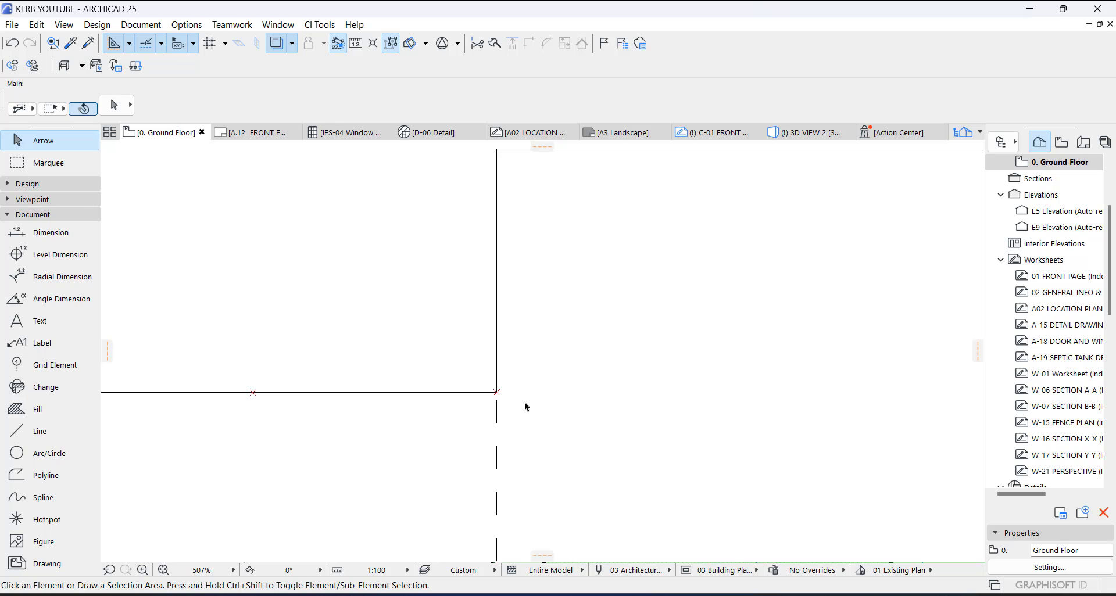
Copy both hotspots along the front edge so the left one lands on the notch's right front corner
{"action": "left_click", "coordinate": [497, 393]}
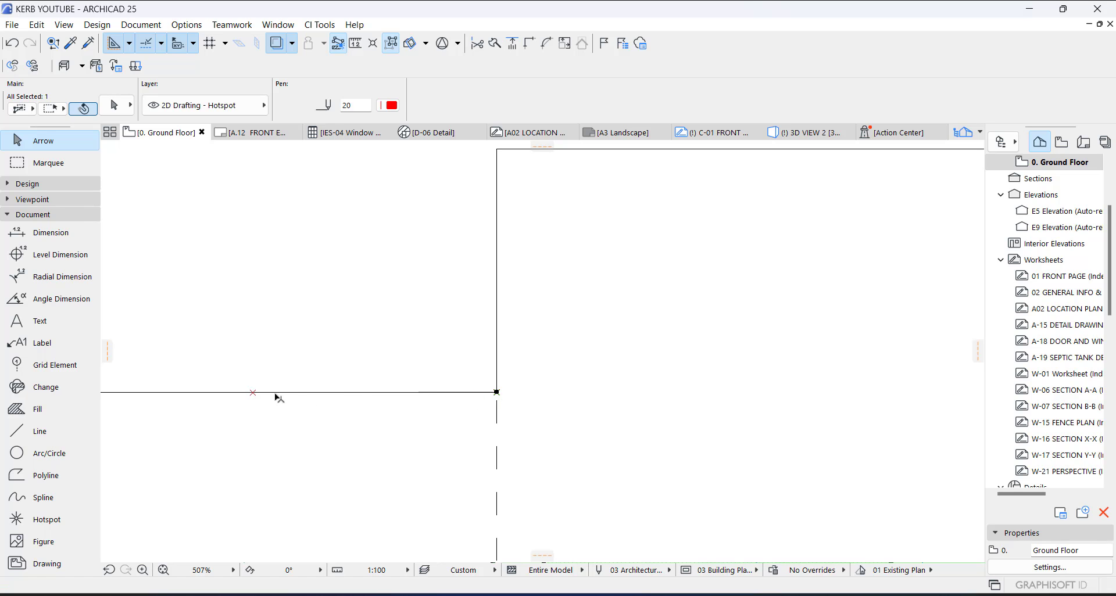
{"action": "left_click", "coordinate": [252, 393], "text": "shift"}
{"action": "key", "text": "ctrl+shift+d"}
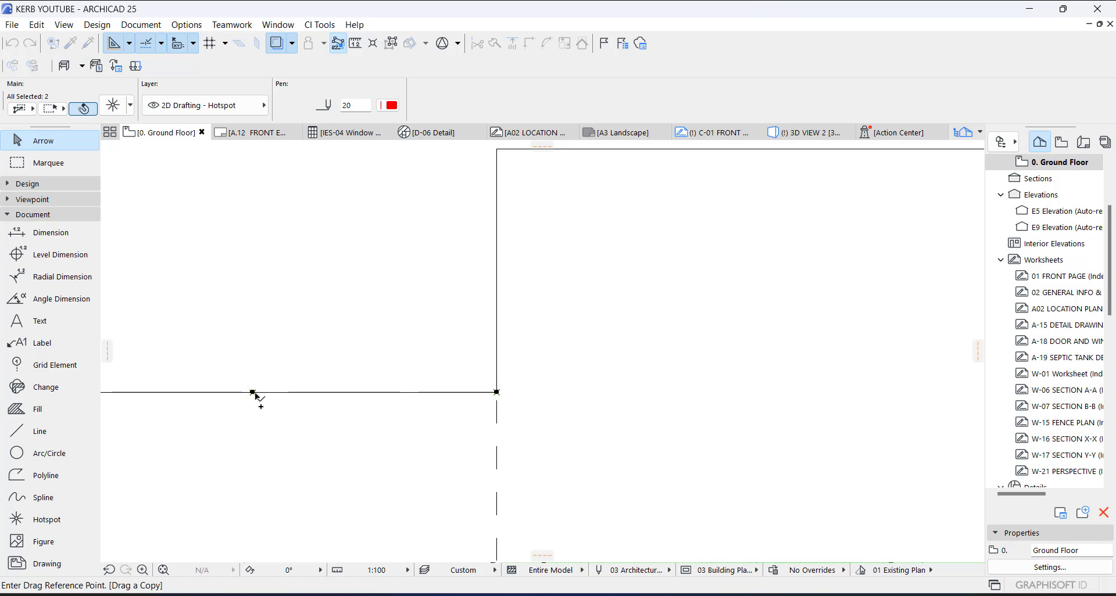
{"action": "left_click", "coordinate": [253, 392]}
{"action": "scroll", "coordinate": [239, 420], "scroll_direction": "down", "scroll_amount": 4}
{"action": "middle_click_drag", "start_coordinate": [536, 419], "coordinate": [494, 378]}
{"action": "scroll", "coordinate": [386, 418], "scroll_direction": "up", "scroll_amount": 1}
{"action": "left_click", "coordinate": [499, 393]}
{"action": "key", "text": "Escape"}
Delete the dashed guide line at the notch's left side
{"action": "scroll", "coordinate": [407, 393], "scroll_direction": "down", "scroll_amount": 3}
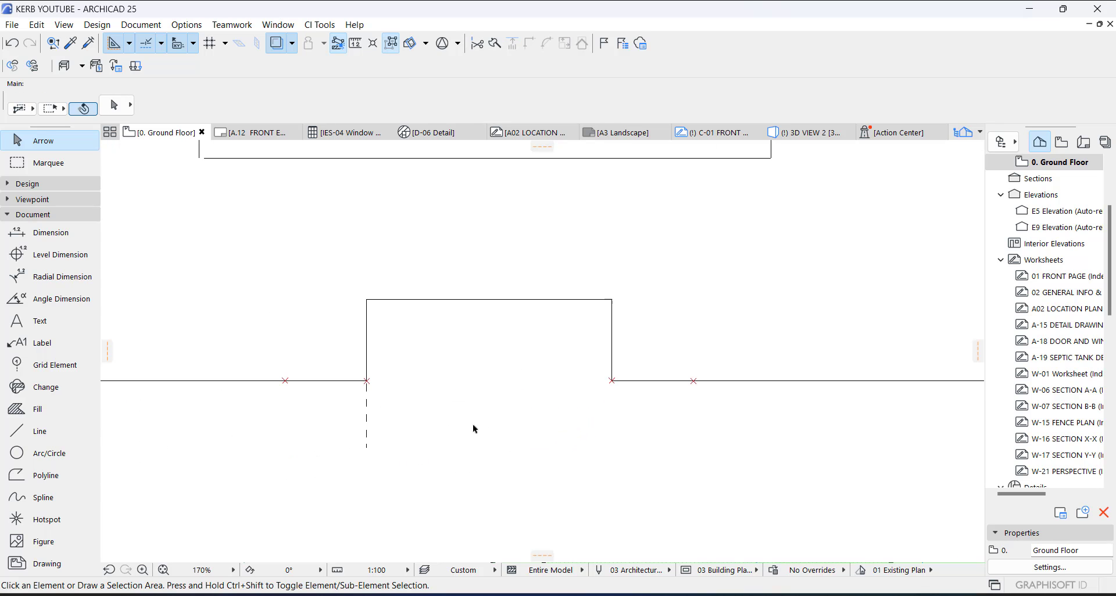
{"action": "left_click_drag", "start_coordinate": [475, 429], "coordinate": [355, 455]}
{"action": "key", "text": "Delete"}
Move the notch's two front corners outward to the outer hotspots, giving the opening splayed sides
{"action": "scroll", "coordinate": [585, 366], "scroll_direction": "up", "scroll_amount": 4}
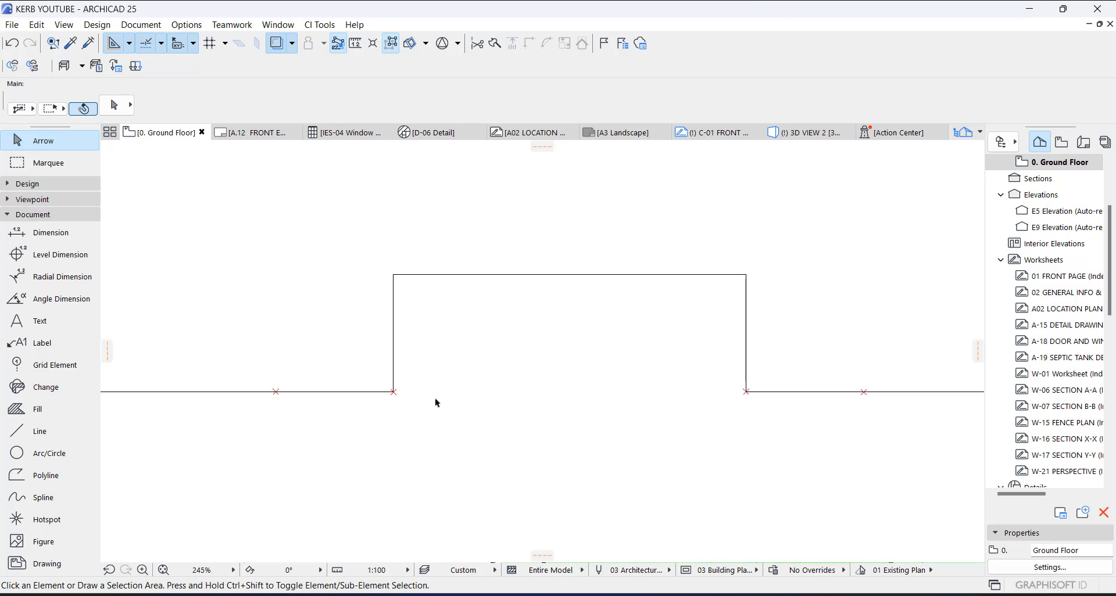
{"action": "left_click", "coordinate": [395, 342]}
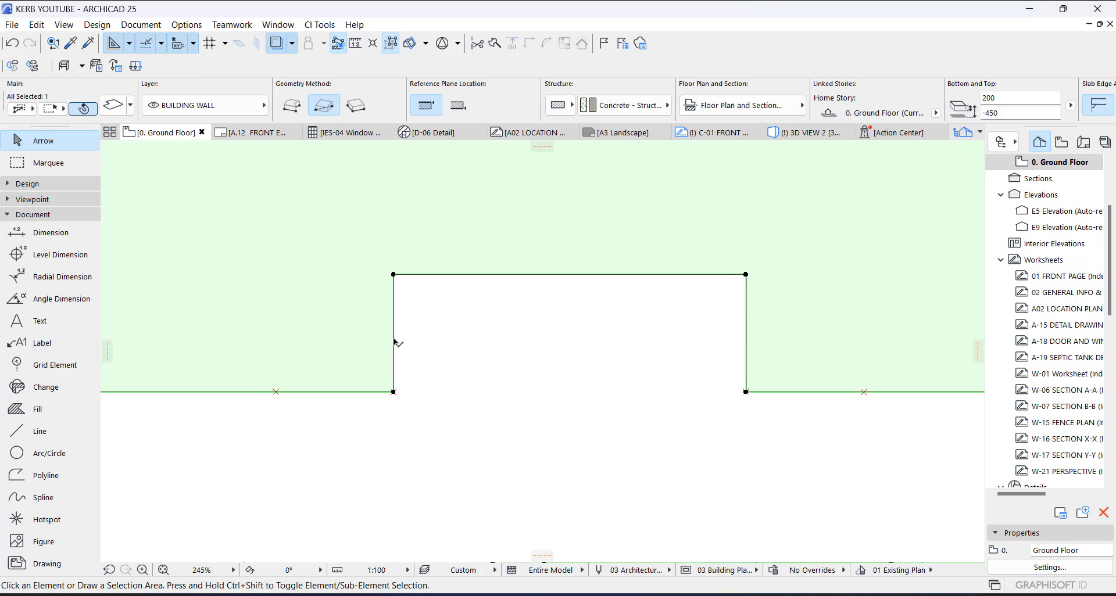
{"action": "left_click", "coordinate": [394, 391]}
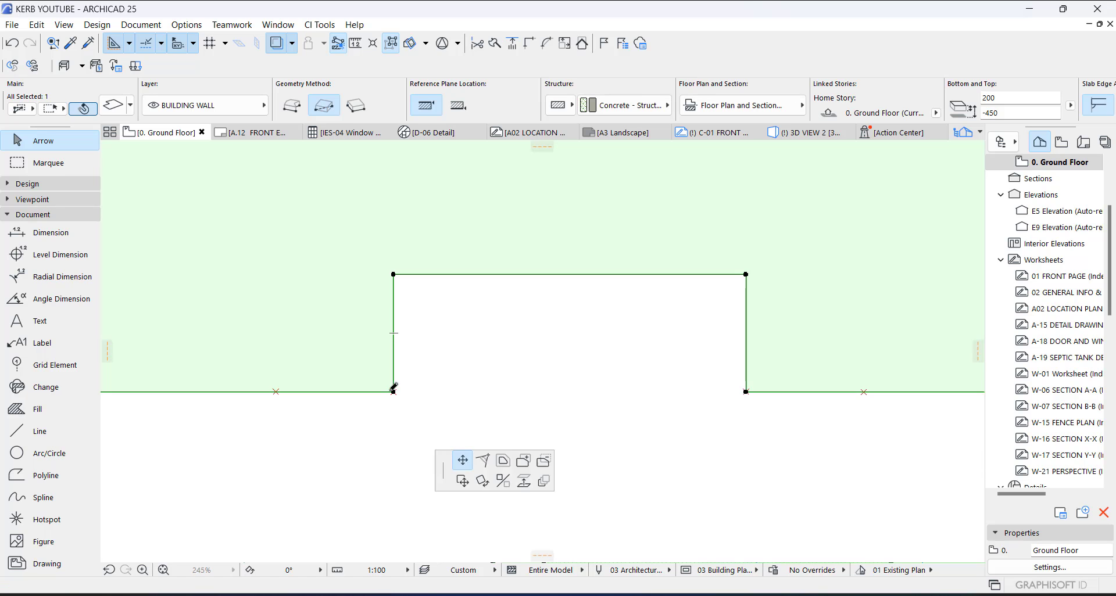
{"action": "left_click", "coordinate": [276, 391]}
{"action": "left_click", "coordinate": [746, 391]}
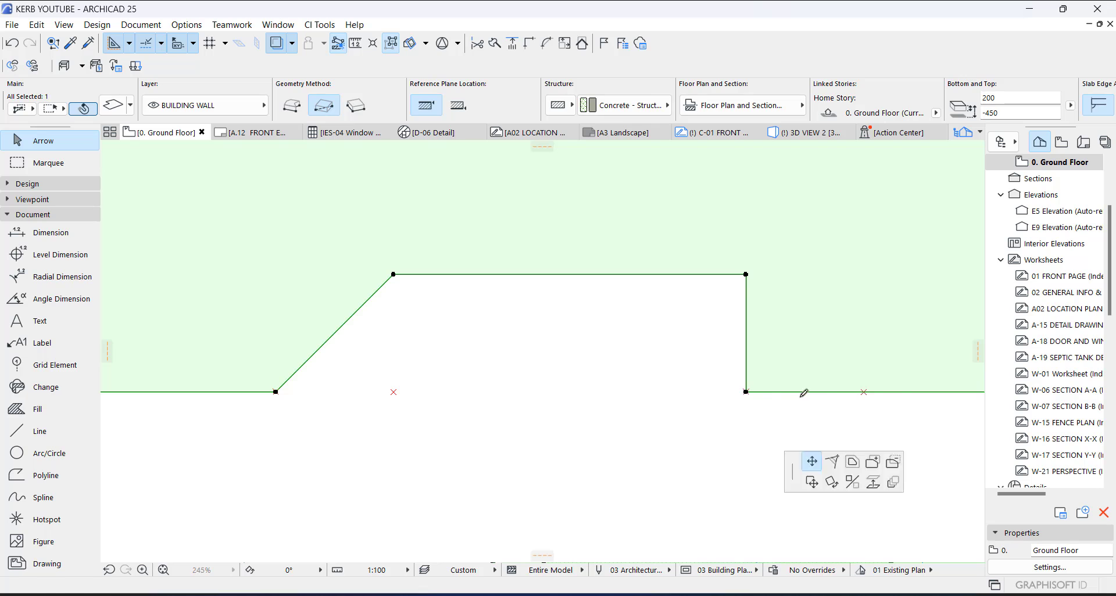
{"action": "left_click", "coordinate": [854, 394]}
{"action": "key", "text": "Escape"}
{"action": "scroll", "coordinate": [612, 408], "scroll_direction": "down", "scroll_amount": 3}
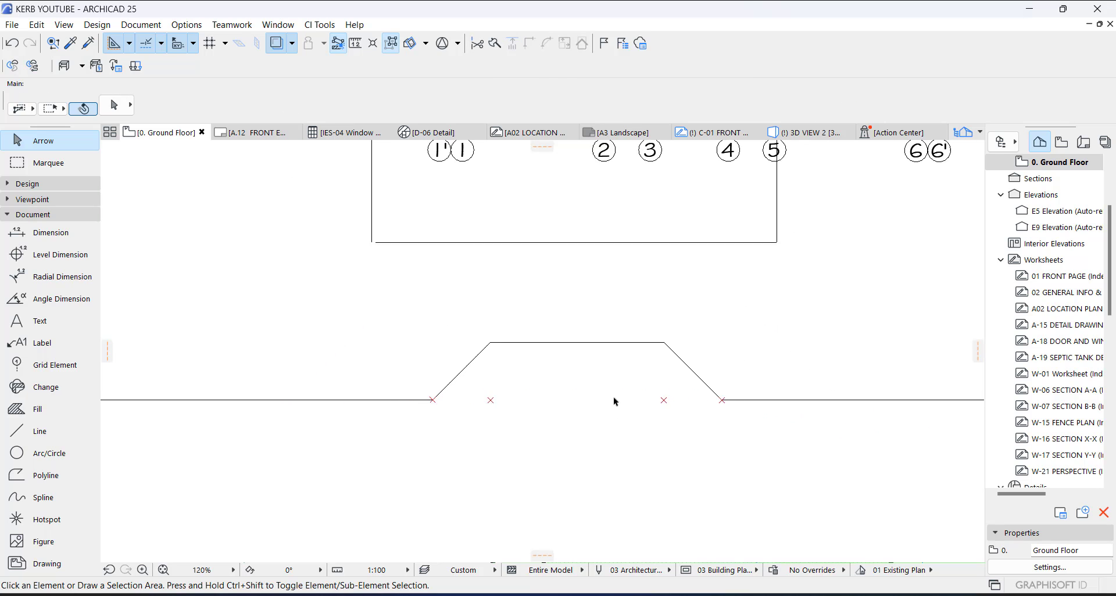
{"action": "scroll", "coordinate": [614, 401], "scroll_direction": "down", "scroll_amount": 1}
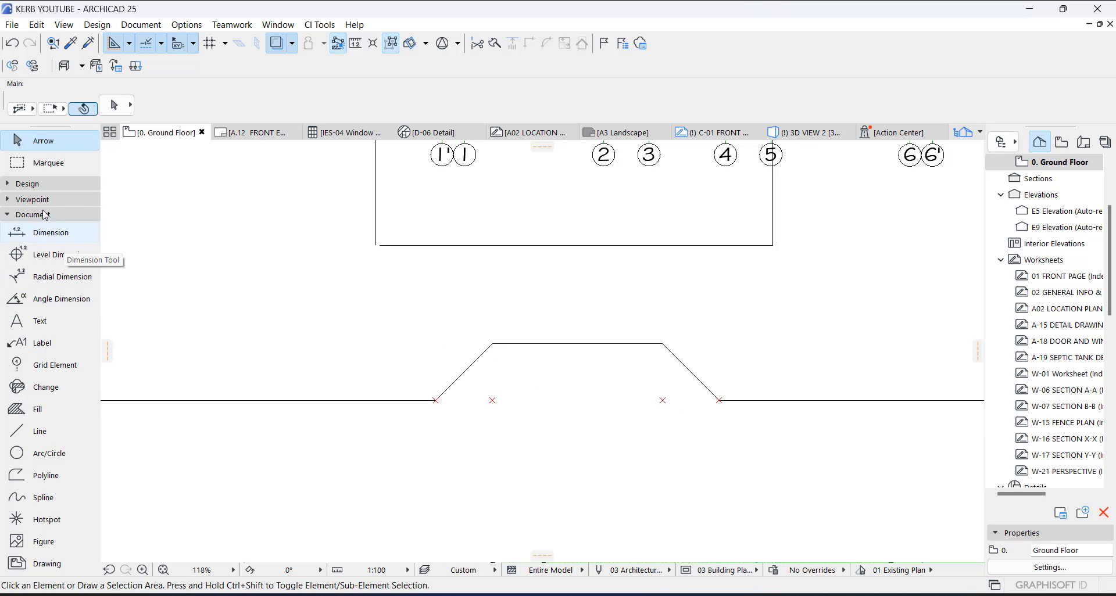
Start a polygonal mesh, tracing the notch's left slope, back edge and right slope to the outer right hotspot
{"action": "left_click", "coordinate": [35, 184]}
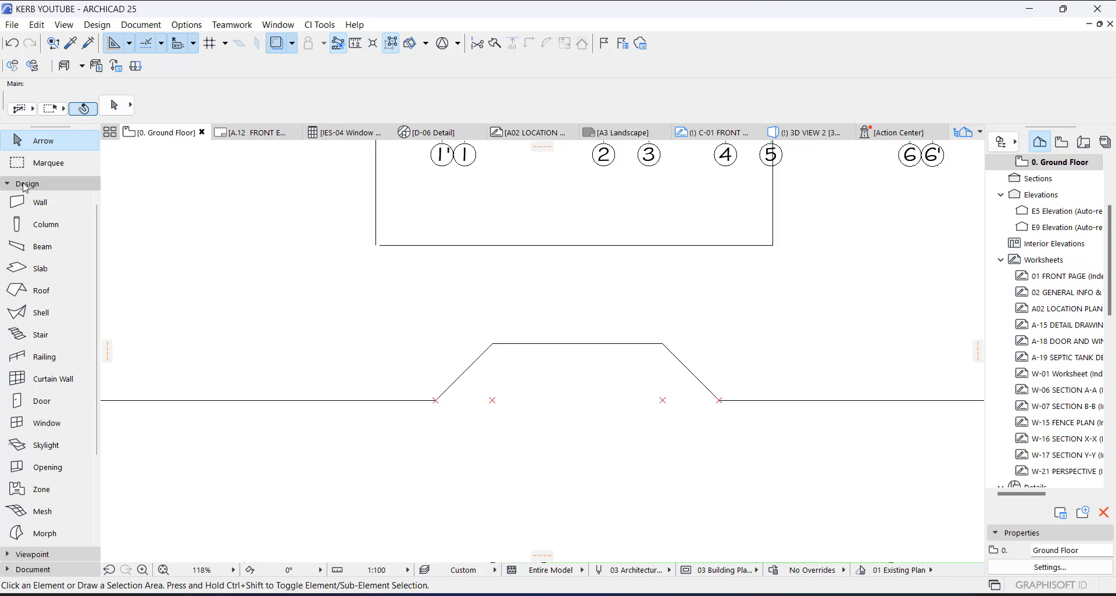
{"action": "left_click", "coordinate": [42, 511]}
{"action": "scroll", "coordinate": [437, 392], "scroll_direction": "up", "scroll_amount": 3}
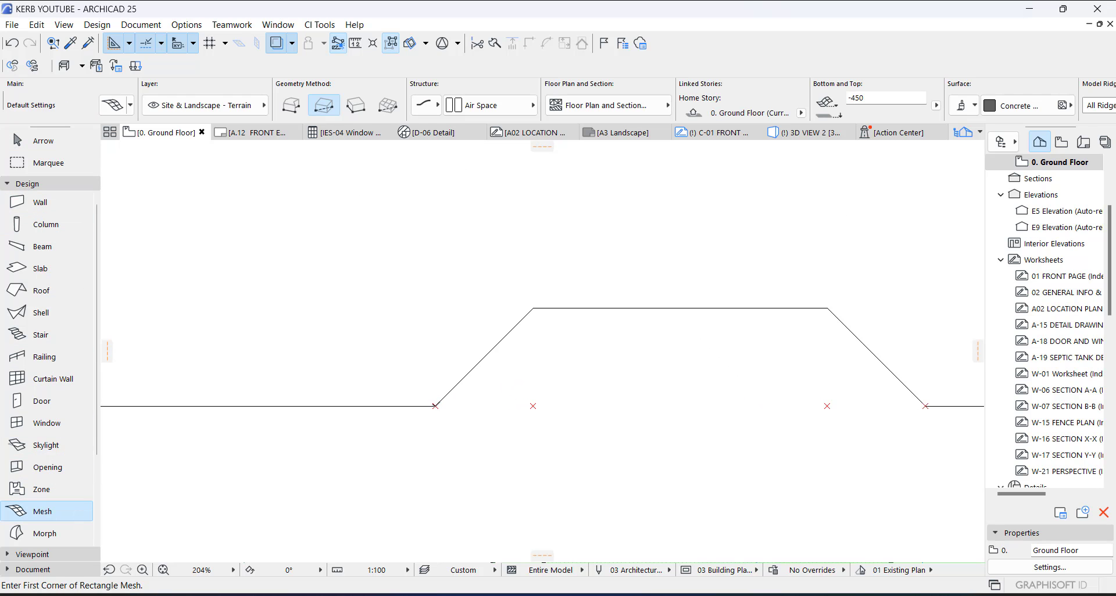
{"action": "left_click", "coordinate": [434, 407]}
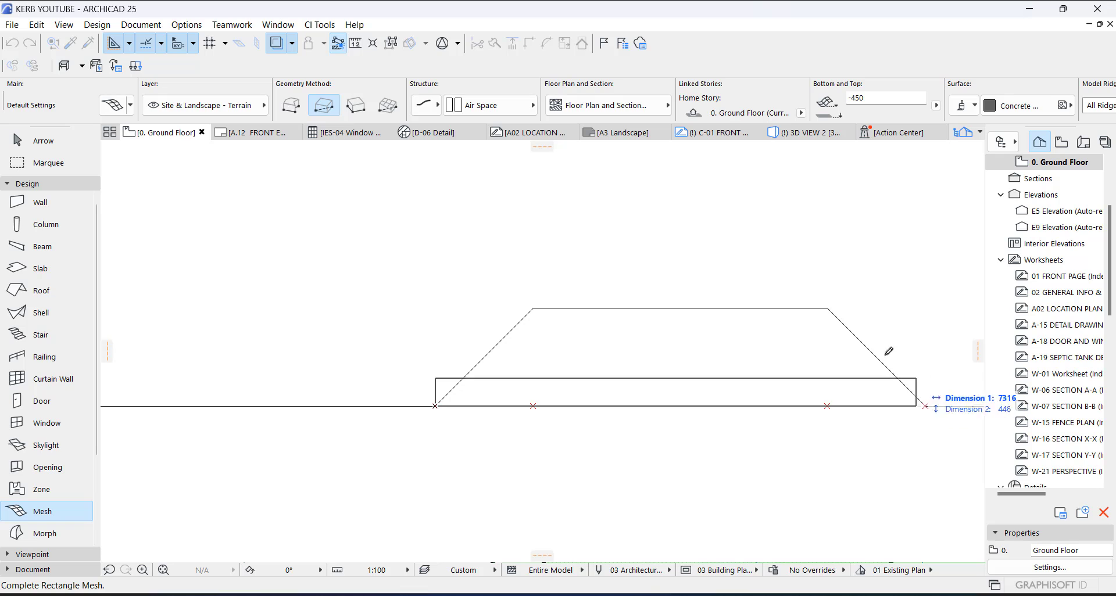
{"action": "left_click", "coordinate": [387, 147]}
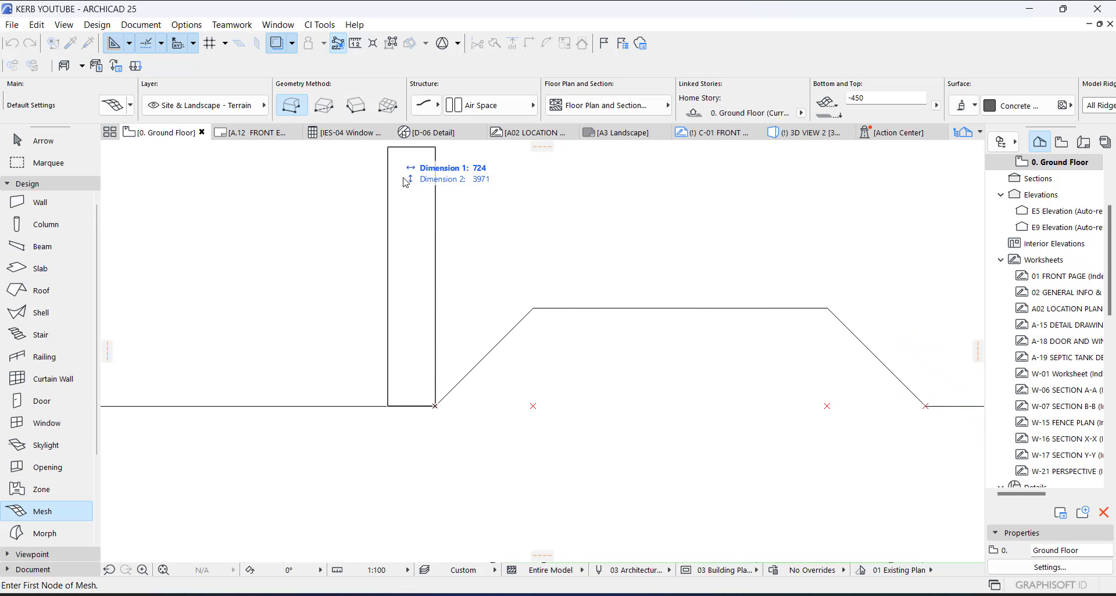
{"action": "left_click", "coordinate": [435, 406]}
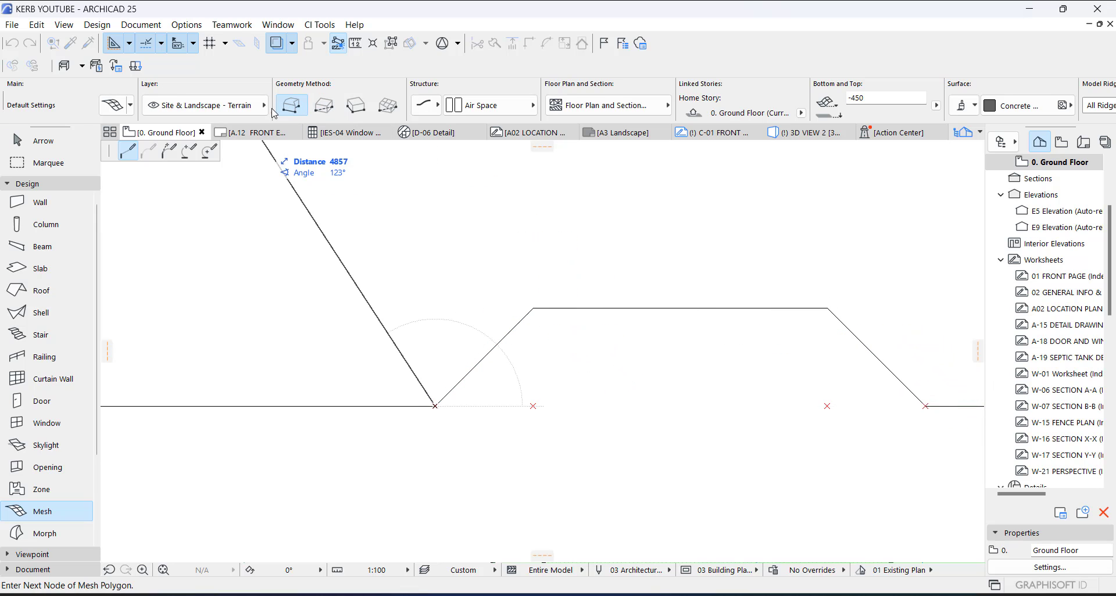
{"action": "left_click", "coordinate": [533, 308]}
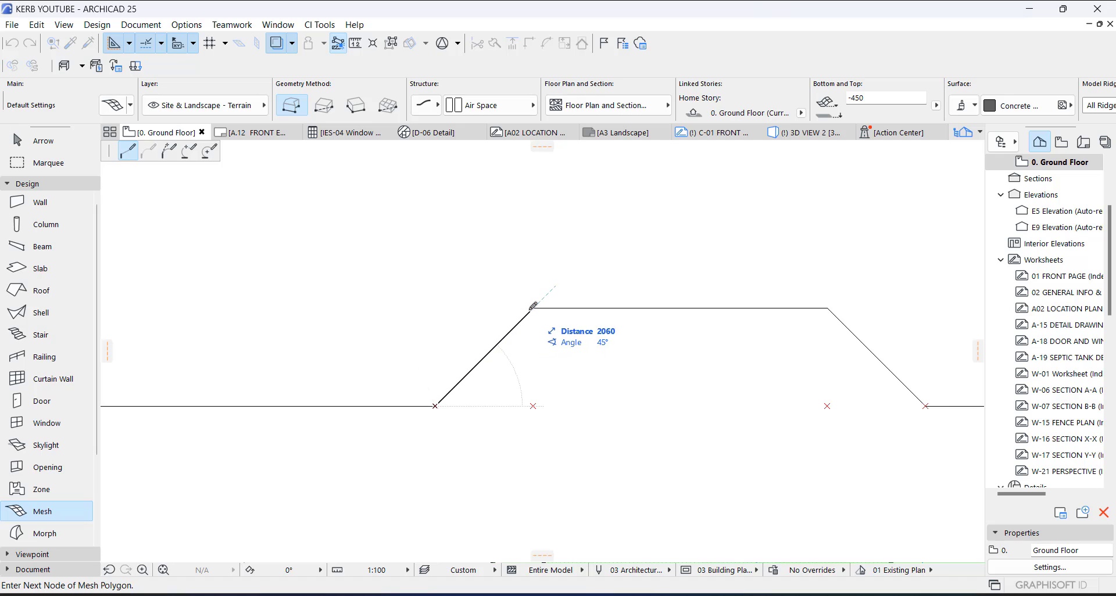
{"action": "left_click", "coordinate": [827, 308]}
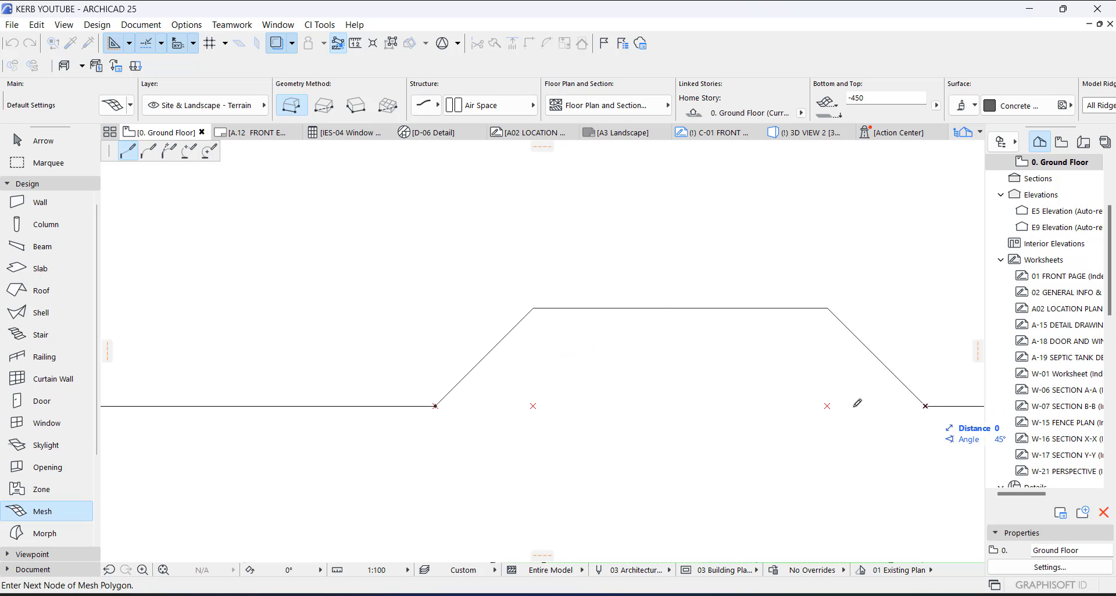
{"action": "left_click", "coordinate": [925, 406]}
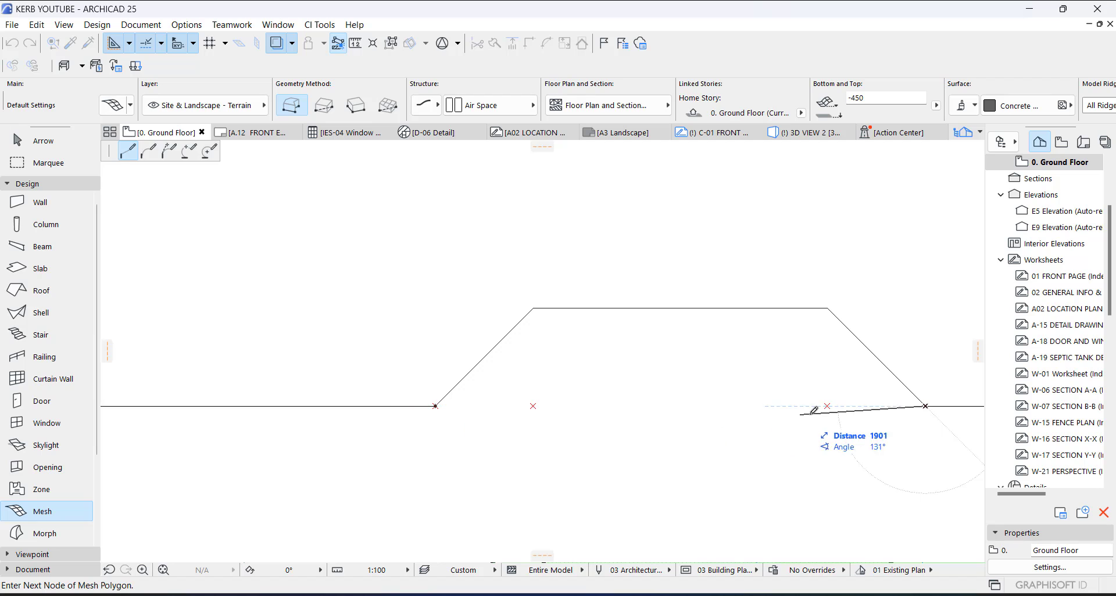
Close the mesh outline along the front edge, placing nodes at the two inner hotspots
{"action": "middle_click_drag", "start_coordinate": [842, 405], "coordinate": [602, 390]}
{"action": "scroll", "coordinate": [603, 390], "scroll_direction": "up", "scroll_amount": 1}
{"action": "scroll", "coordinate": [606, 389], "scroll_direction": "up", "scroll_amount": 1}
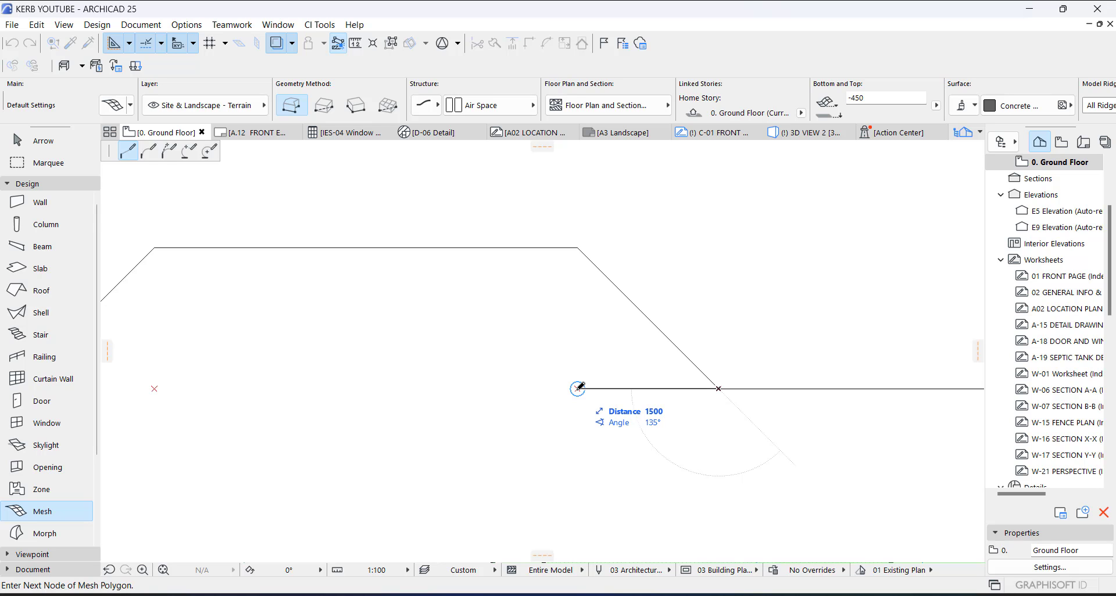
{"action": "left_click", "coordinate": [578, 389]}
{"action": "middle_click_drag", "start_coordinate": [279, 395], "coordinate": [680, 391]}
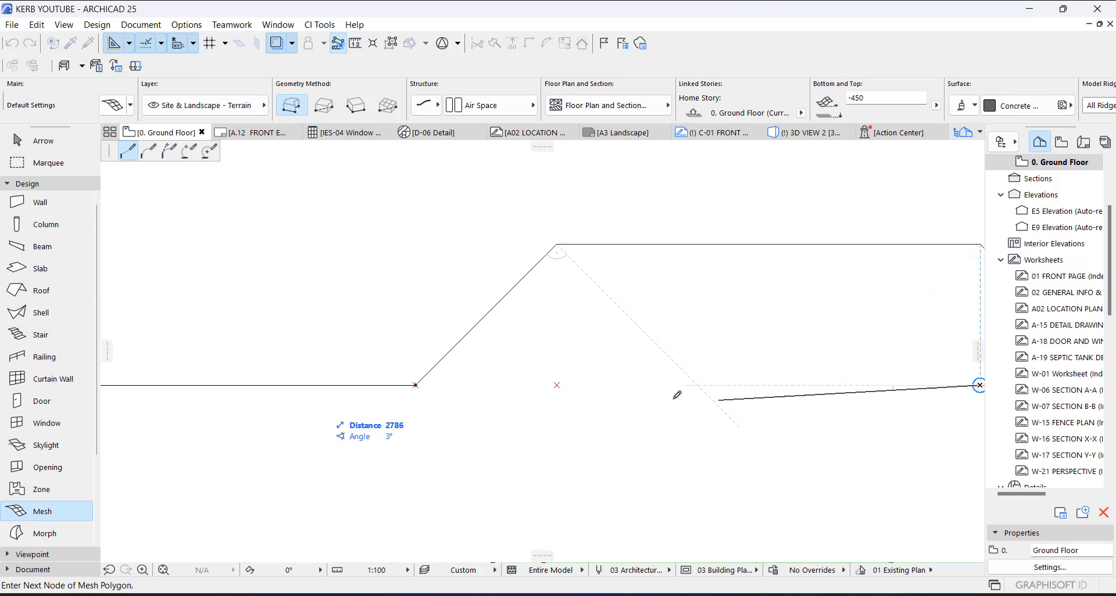
{"action": "left_click", "coordinate": [557, 385]}
{"action": "left_click", "coordinate": [416, 385]}
{"action": "key", "text": "Escape"}
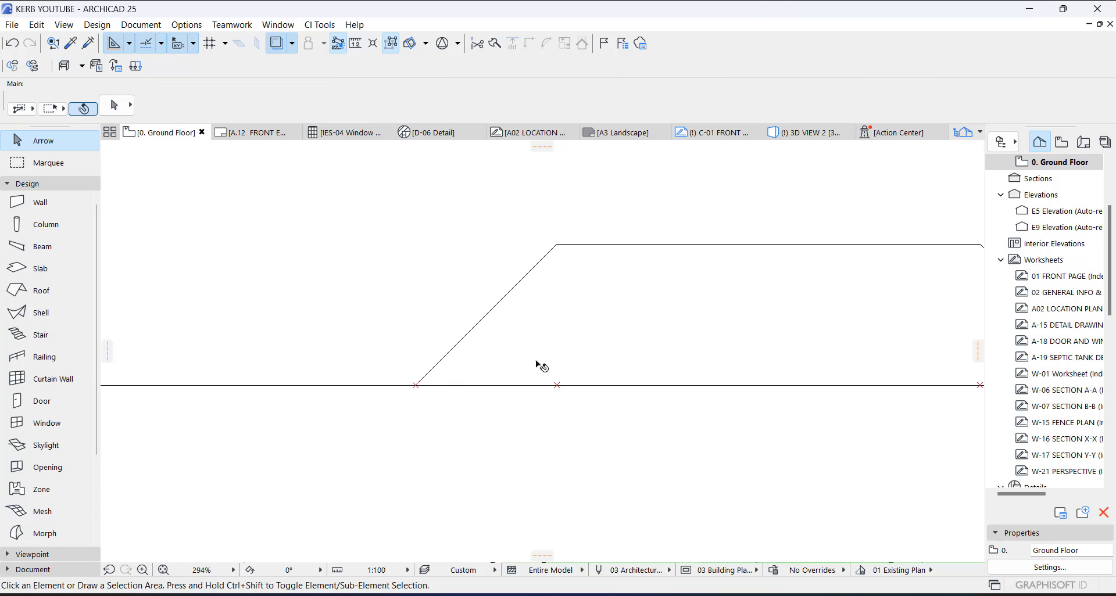
{"action": "left_click", "coordinate": [585, 374]}
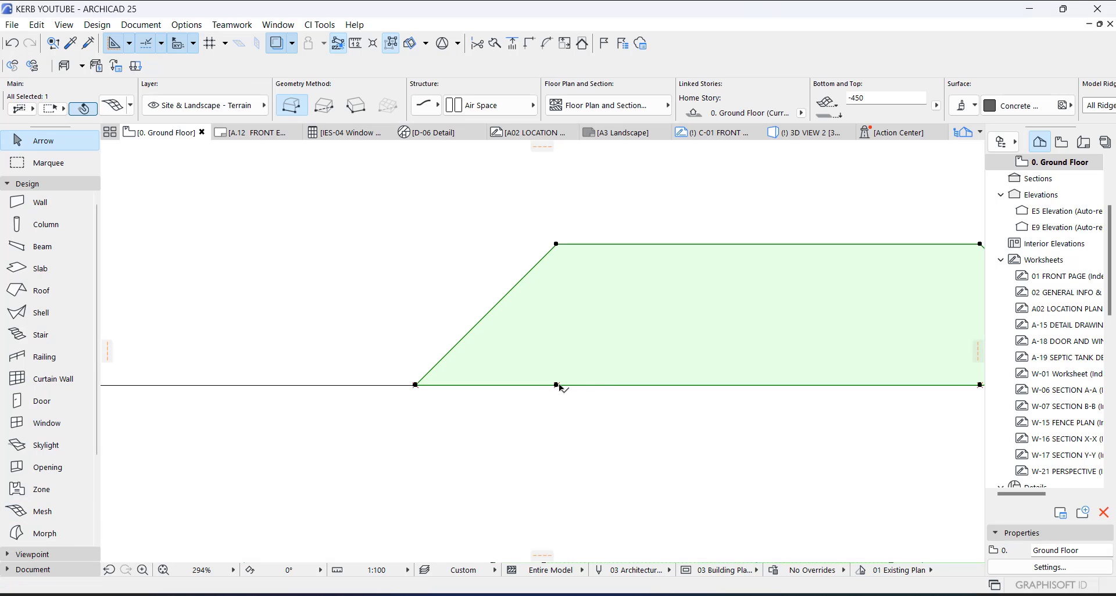
{"action": "scroll", "coordinate": [564, 387], "scroll_direction": "down", "scroll_amount": 3}
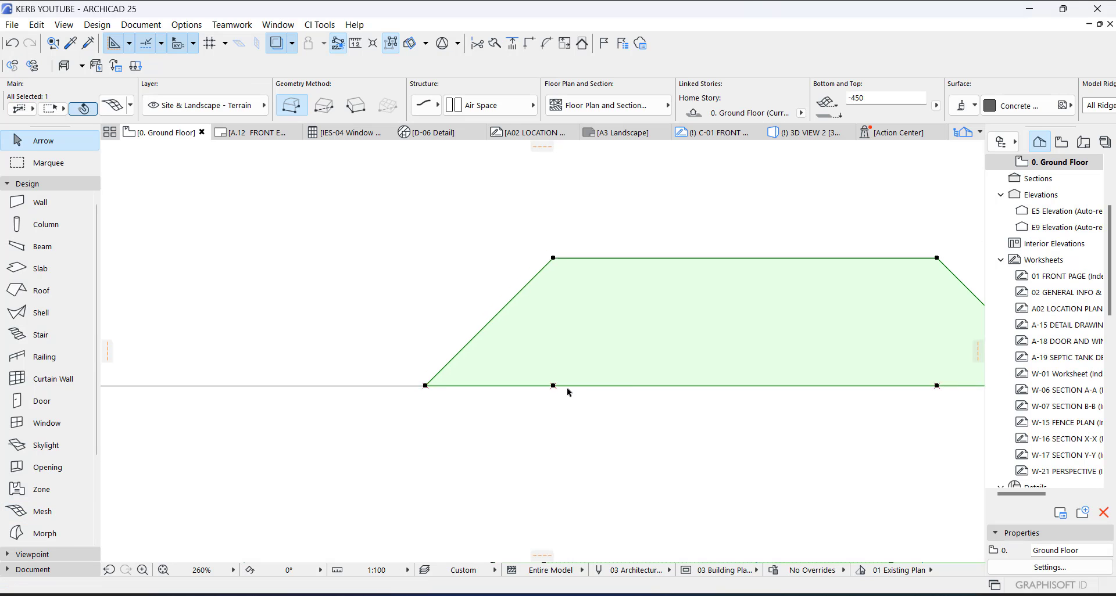
{"action": "left_click", "coordinate": [652, 379]}
{"action": "left_click", "coordinate": [128, 151]}
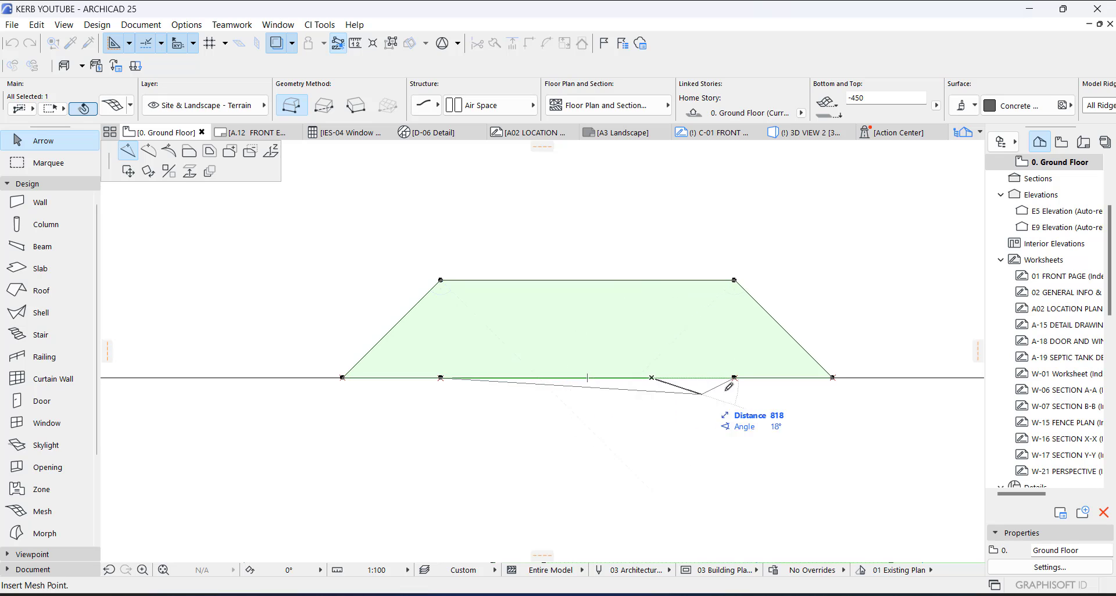
{"action": "left_click", "coordinate": [441, 379]}
{"action": "key", "text": "Escape"}
{"action": "scroll", "coordinate": [443, 379], "scroll_direction": "up", "scroll_amount": 3}
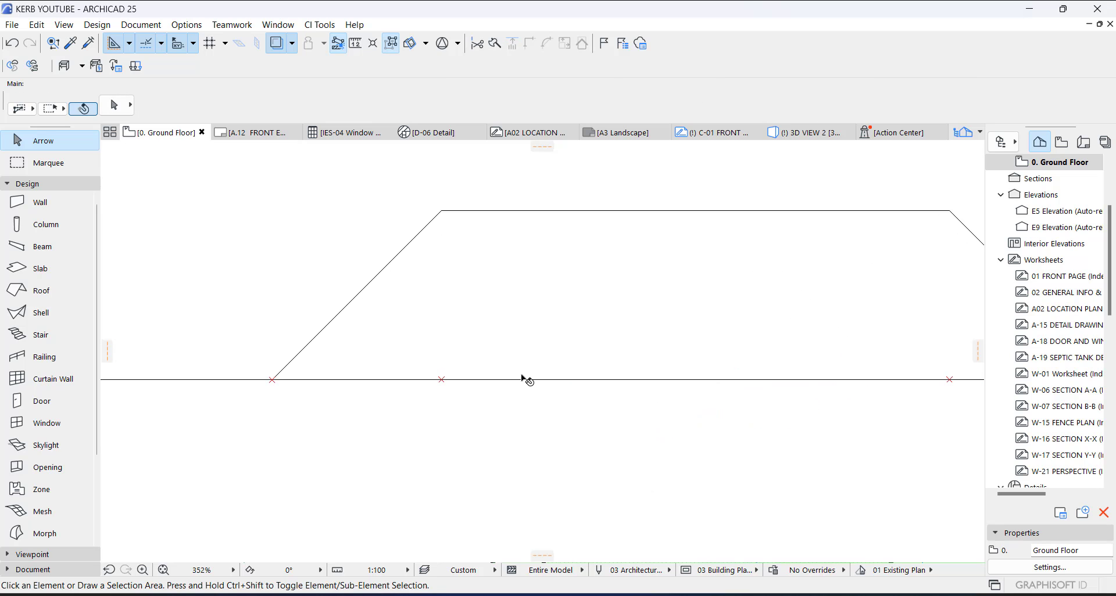
Select the trapezoidal mesh in the front opening and show it in the 3D perspective
{"action": "left_click", "coordinate": [514, 380]}
{"action": "scroll", "coordinate": [451, 373], "scroll_direction": "down", "scroll_amount": 2}
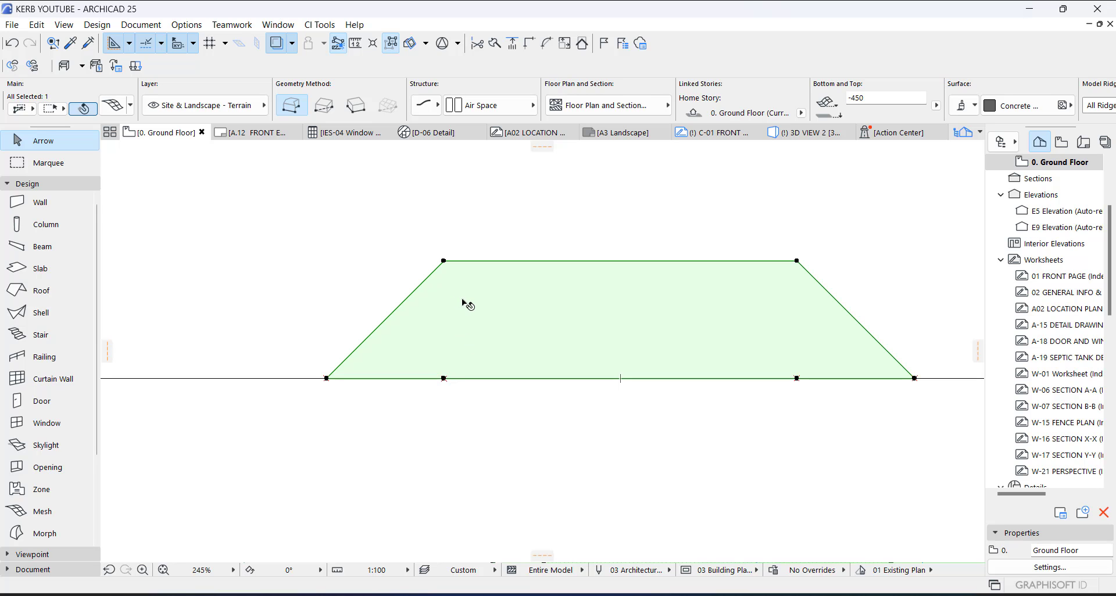
{"action": "scroll", "coordinate": [514, 297], "scroll_direction": "down", "scroll_amount": 2}
{"action": "scroll", "coordinate": [581, 407], "scroll_direction": "down", "scroll_amount": 2}
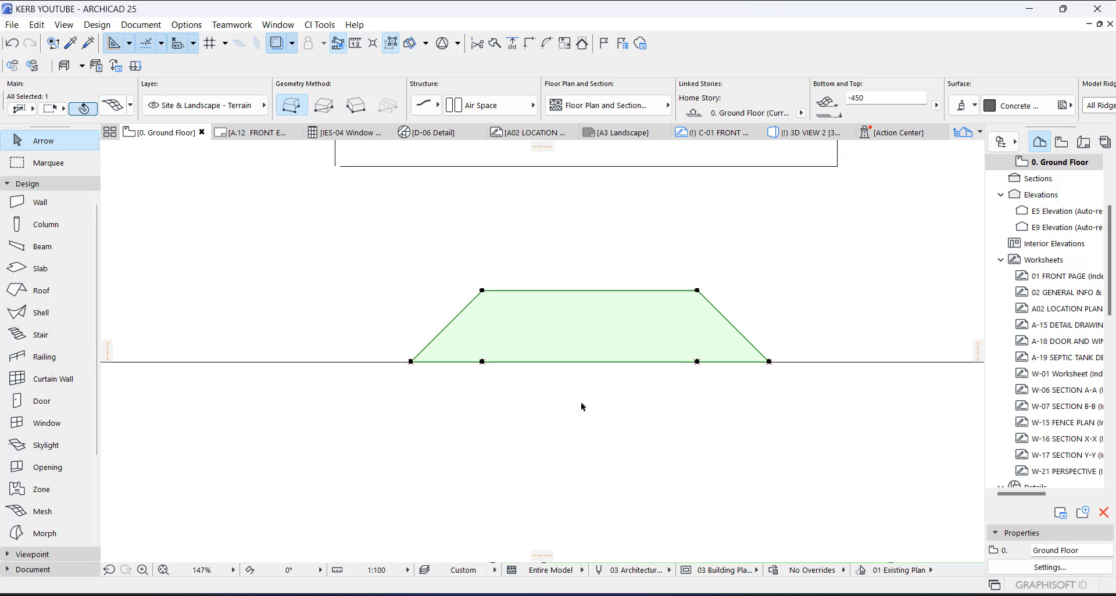
{"action": "key", "text": "F3"}
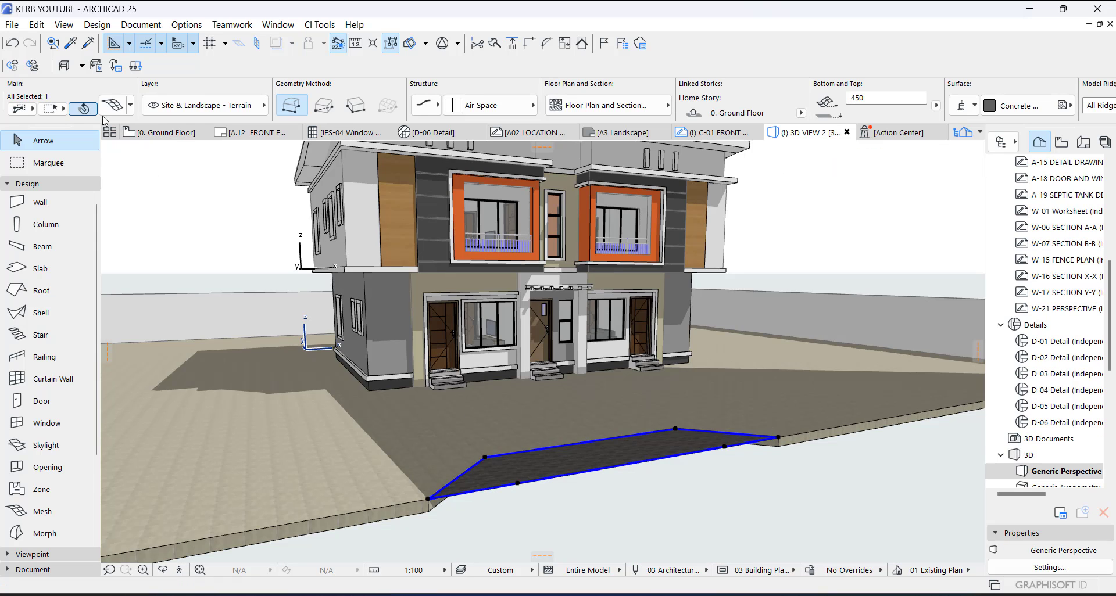
Set the selected mesh's surface override to Concrete - 02
{"action": "left_click", "coordinate": [113, 105]}
{"action": "left_click", "coordinate": [453, 388]}
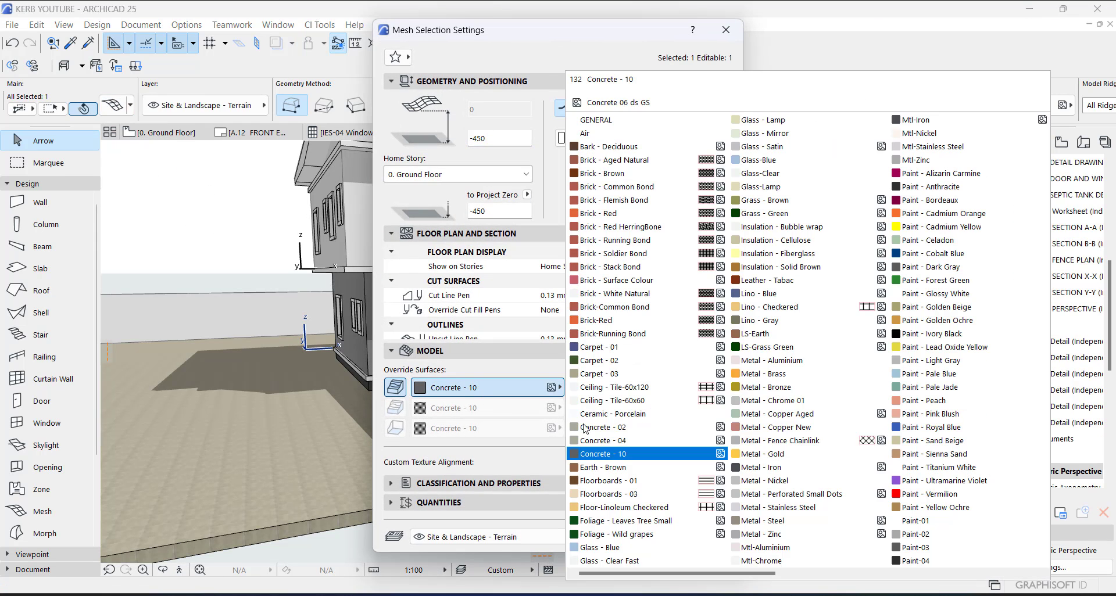
{"action": "left_click", "coordinate": [585, 429]}
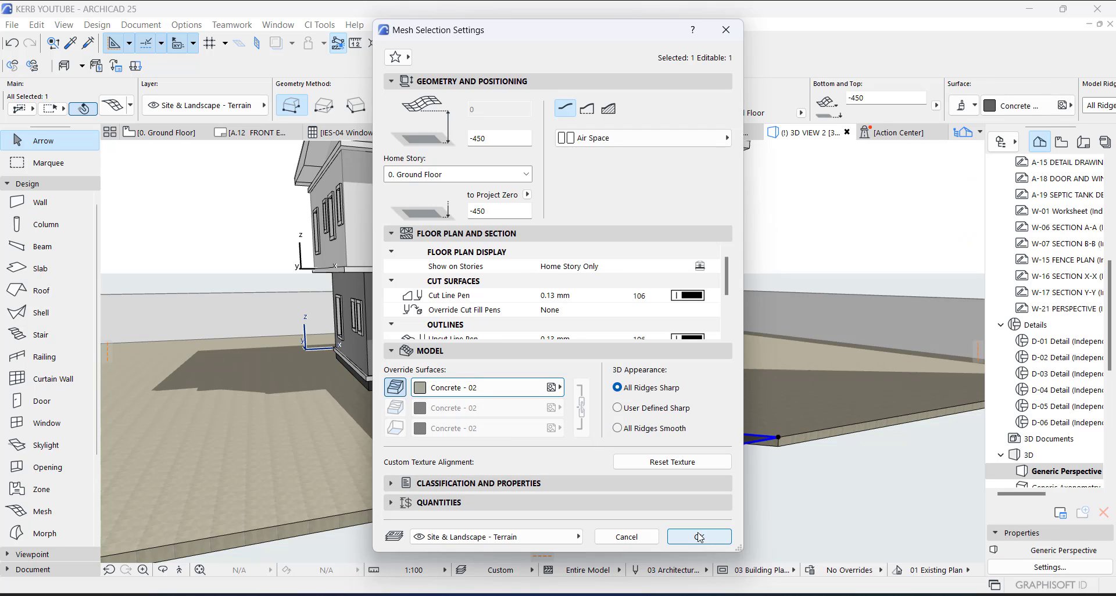
{"action": "left_click", "coordinate": [699, 537]}
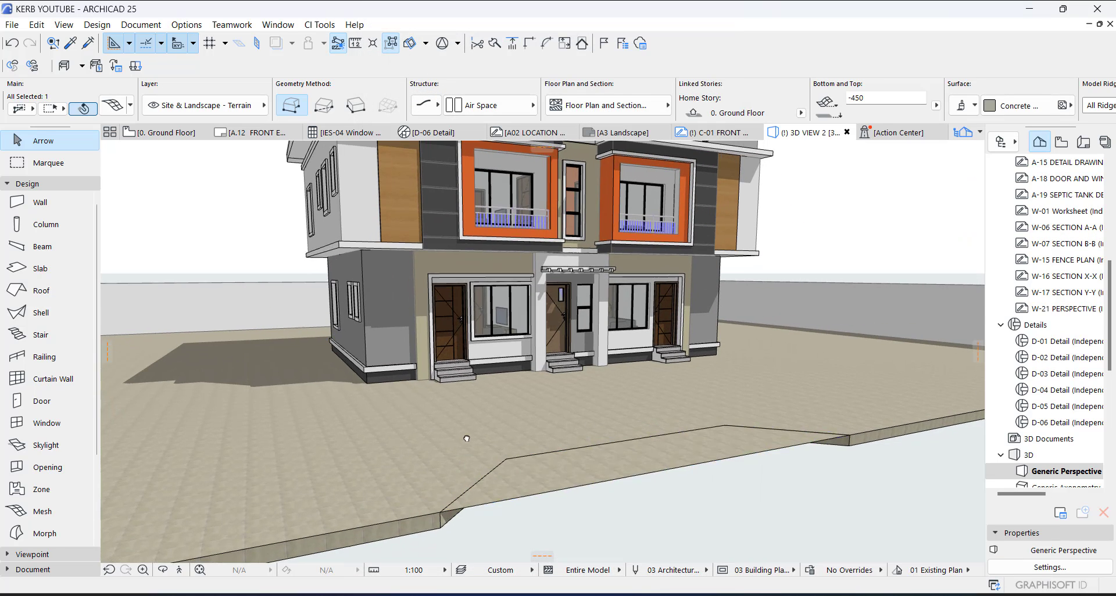
Select the opening's mesh again and change its structure from surface only to a solid body
{"action": "middle_click_drag", "start_coordinate": [465, 436], "coordinate": [542, 452]}
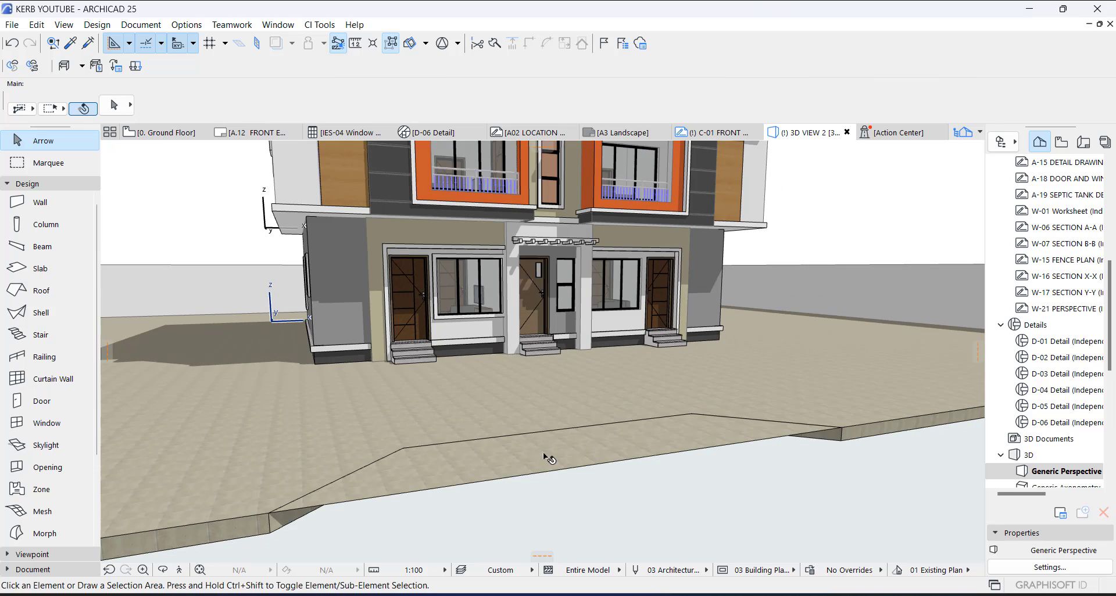
{"action": "left_click", "coordinate": [504, 473]}
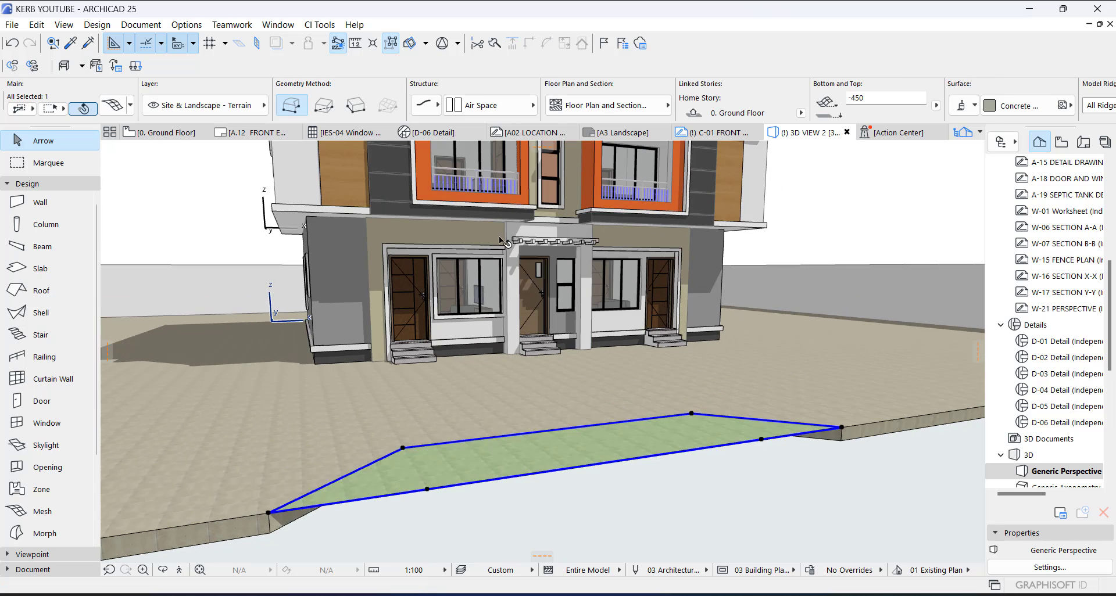
{"action": "left_click", "coordinate": [427, 108]}
{"action": "left_click", "coordinate": [494, 105]}
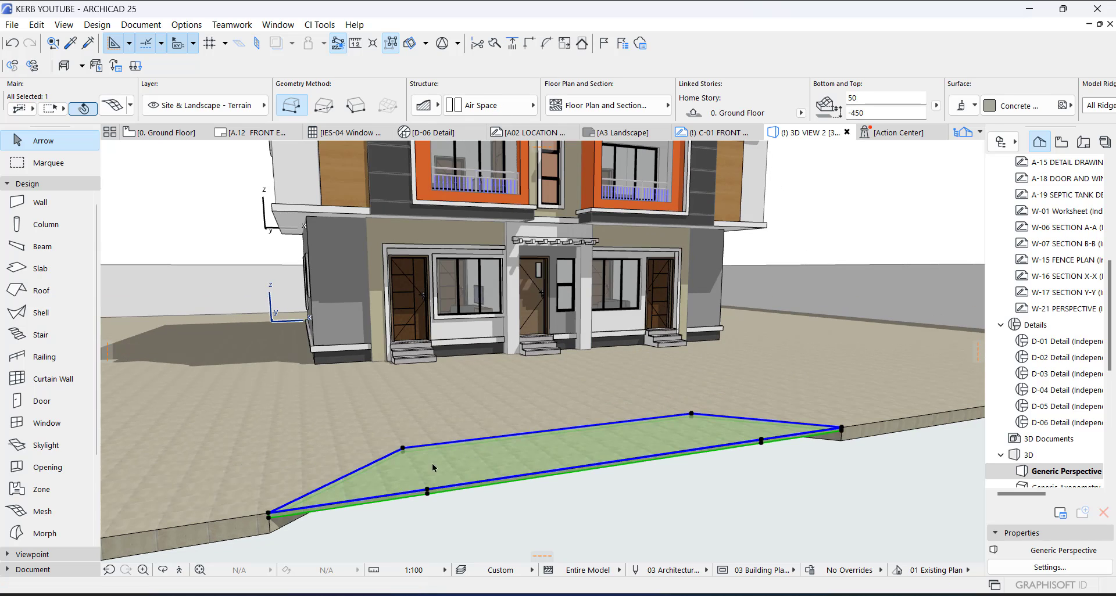
Set the solid mesh's height to 200 and its bottom elevation to -450
{"action": "left_click", "coordinate": [857, 97]}
{"action": "type", "text": "200"}
{"action": "left_click", "coordinate": [883, 113]}
{"action": "type", "text": "-450"}
{"action": "key", "text": "Return"}
Lower only the mesh's inner right front node to the bottom edge using Elevate Mesh Point
{"action": "scroll", "coordinate": [765, 459], "scroll_direction": "up", "scroll_amount": 5}
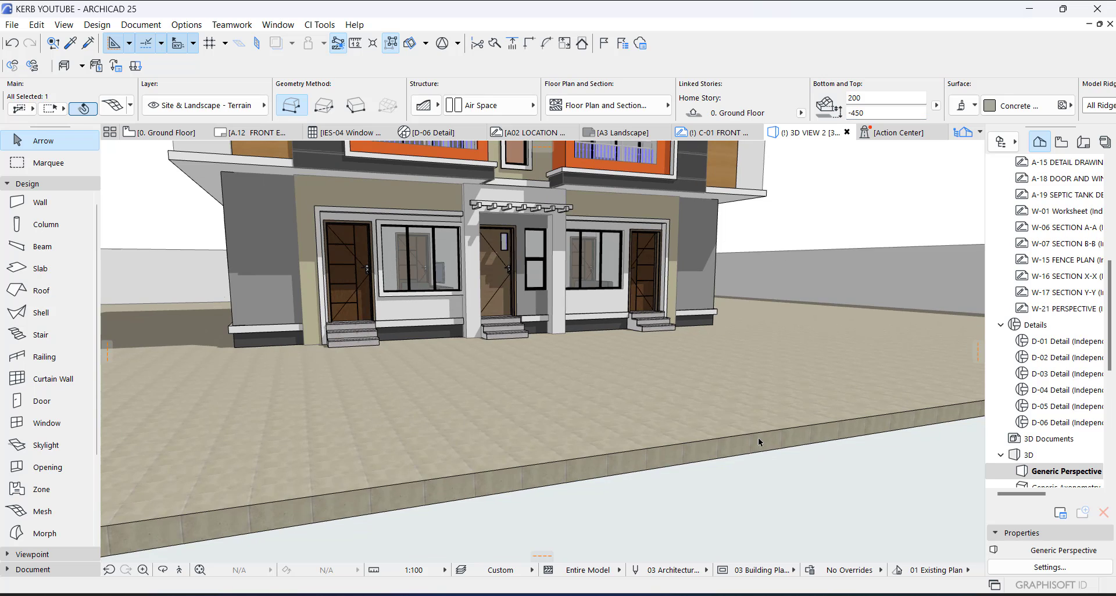
{"action": "left_click", "coordinate": [758, 433]}
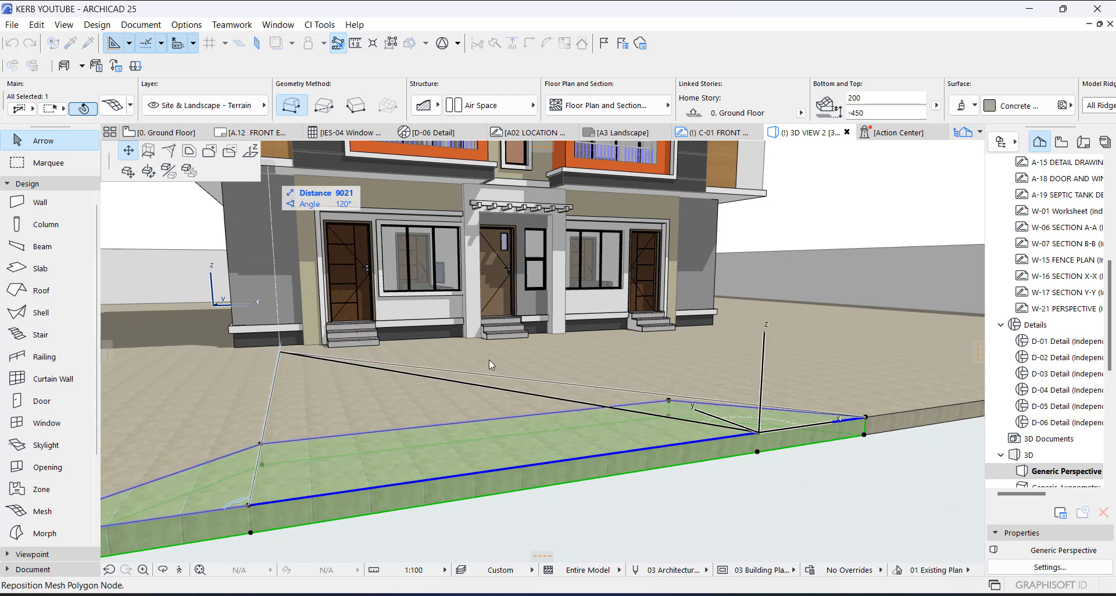
{"action": "left_click", "coordinate": [250, 152]}
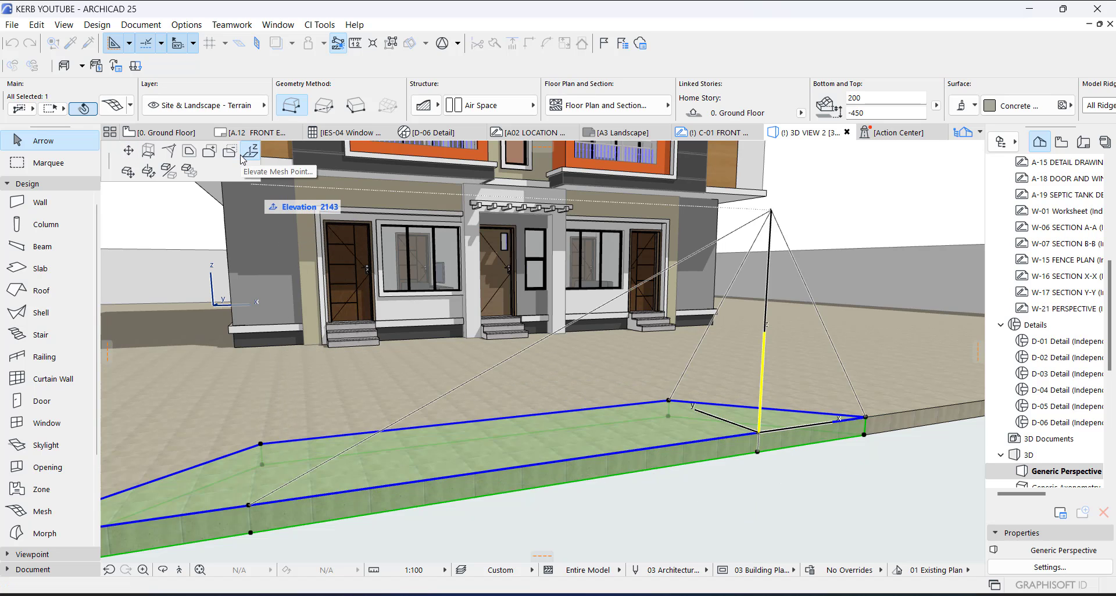
{"action": "left_click", "coordinate": [758, 446]}
{"action": "middle_click_drag", "start_coordinate": [522, 449], "coordinate": [511, 461], "text": "shift"}
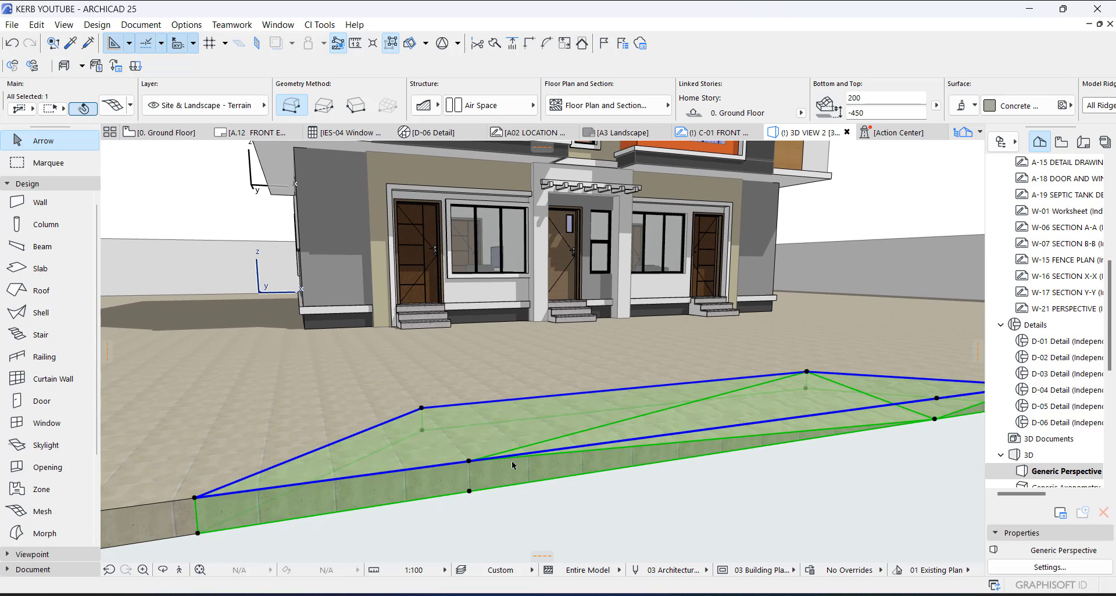
Lower the mesh's inner left front node to the bottom edge so the driveway slopes, and deselect the mesh
{"action": "left_click", "coordinate": [471, 462]}
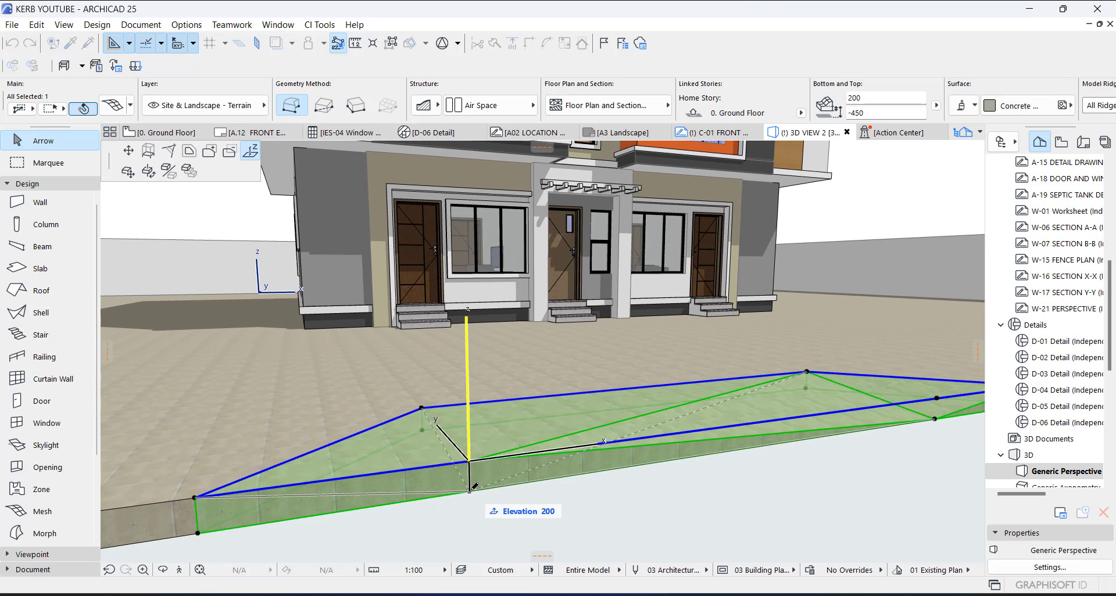
{"action": "left_click", "coordinate": [472, 493]}
{"action": "left_click", "coordinate": [419, 509]}
{"action": "scroll", "coordinate": [418, 509], "scroll_direction": "down", "scroll_amount": 2}
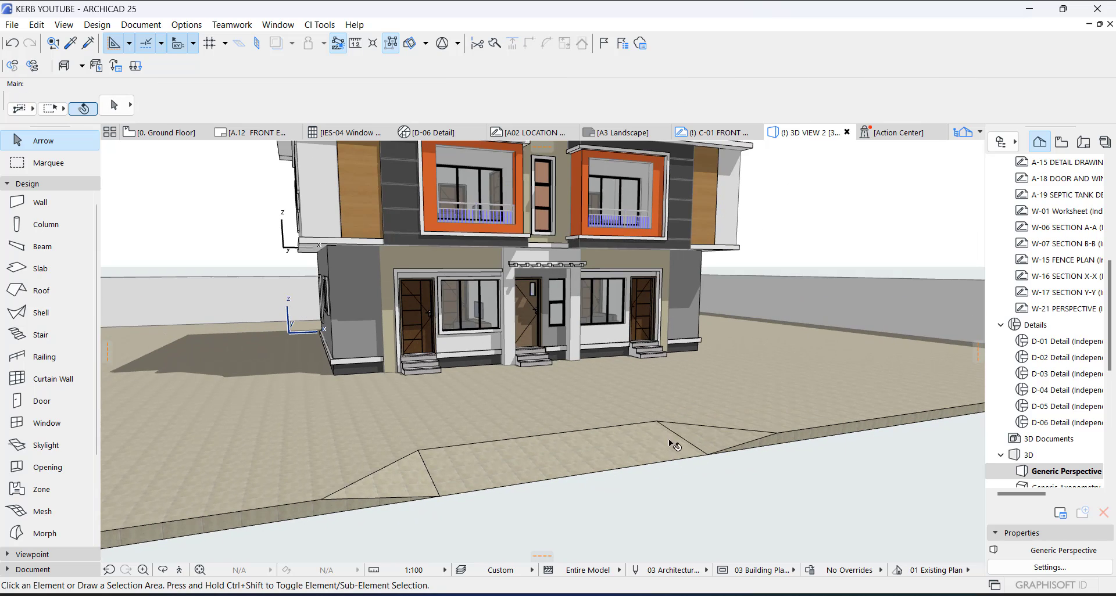
Select the sloped kerb mesh again and set its height to 230
{"action": "scroll", "coordinate": [458, 464], "scroll_direction": "up", "scroll_amount": 1}
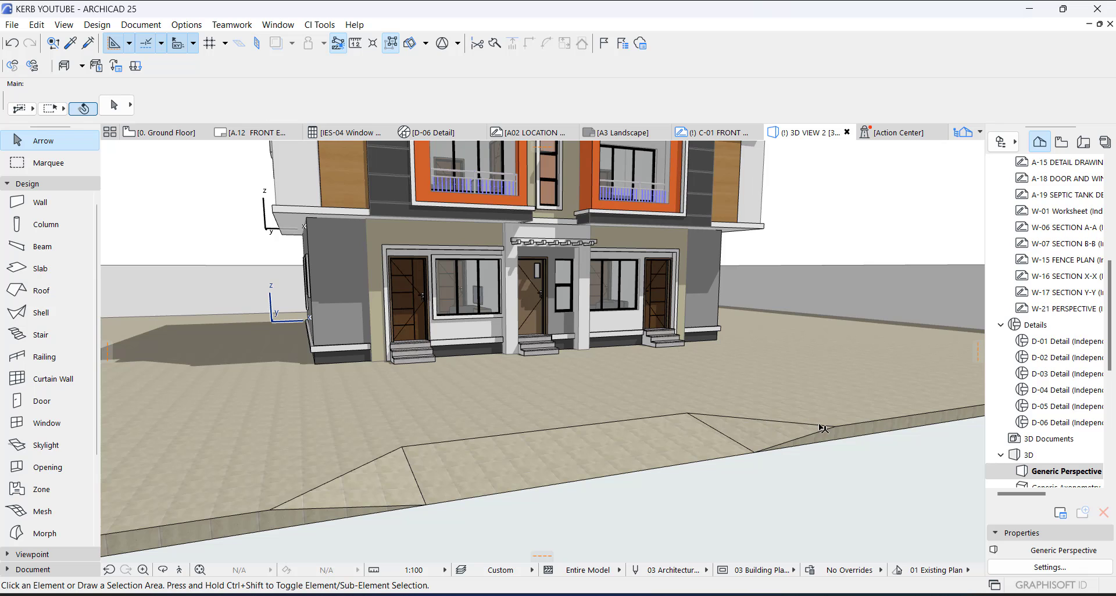
{"action": "middle_click_drag", "start_coordinate": [602, 471], "coordinate": [645, 420]}
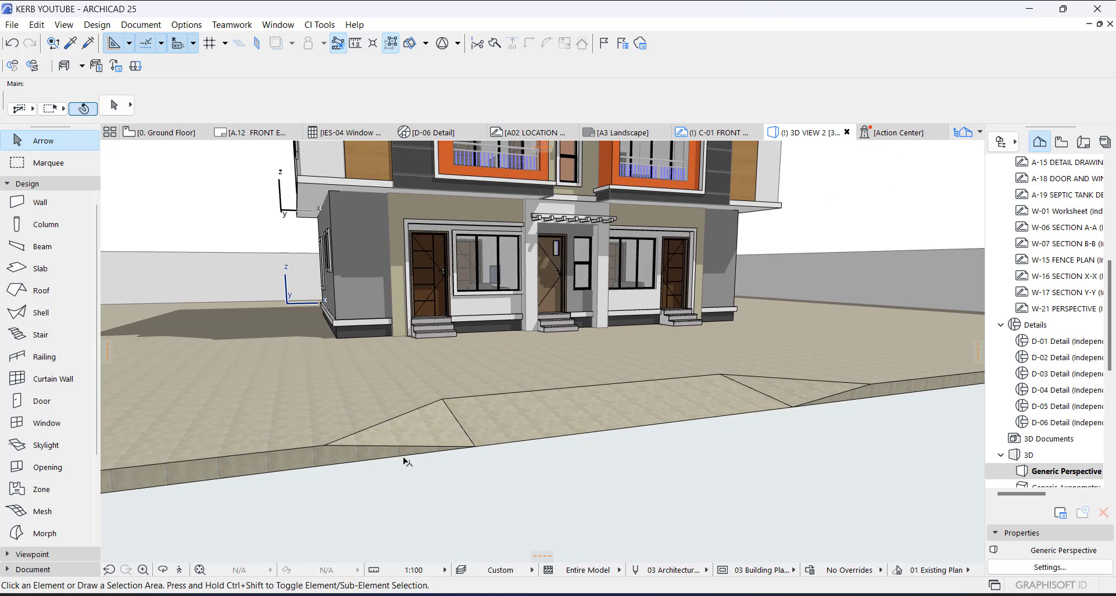
{"action": "left_click", "coordinate": [813, 394]}
{"action": "scroll", "coordinate": [884, 381], "scroll_direction": "up", "scroll_amount": 1}
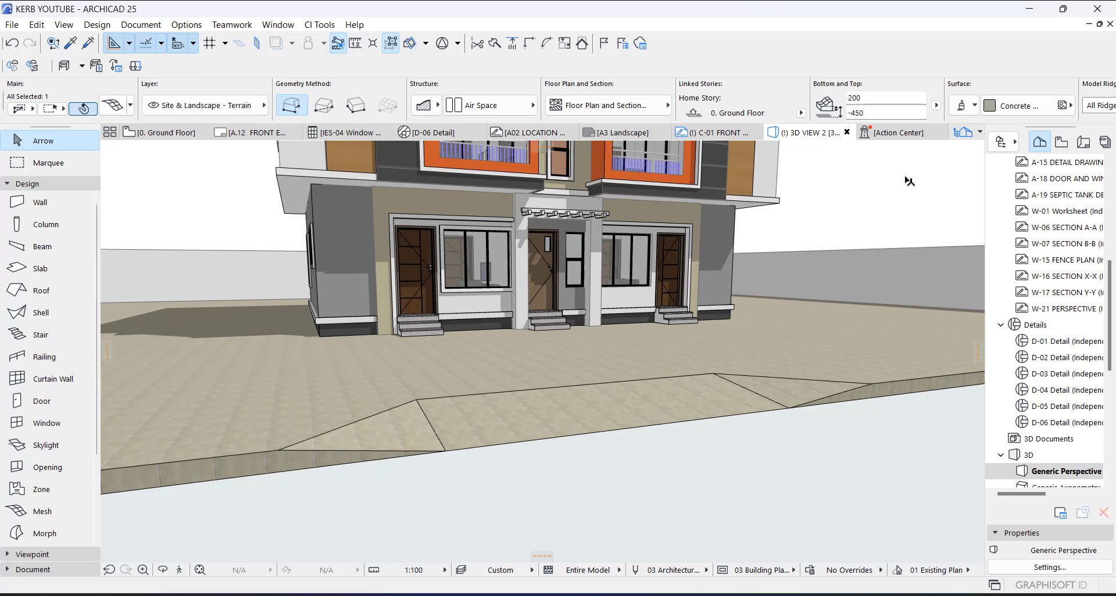
{"action": "left_click", "coordinate": [854, 97]}
{"action": "type", "text": "3"}
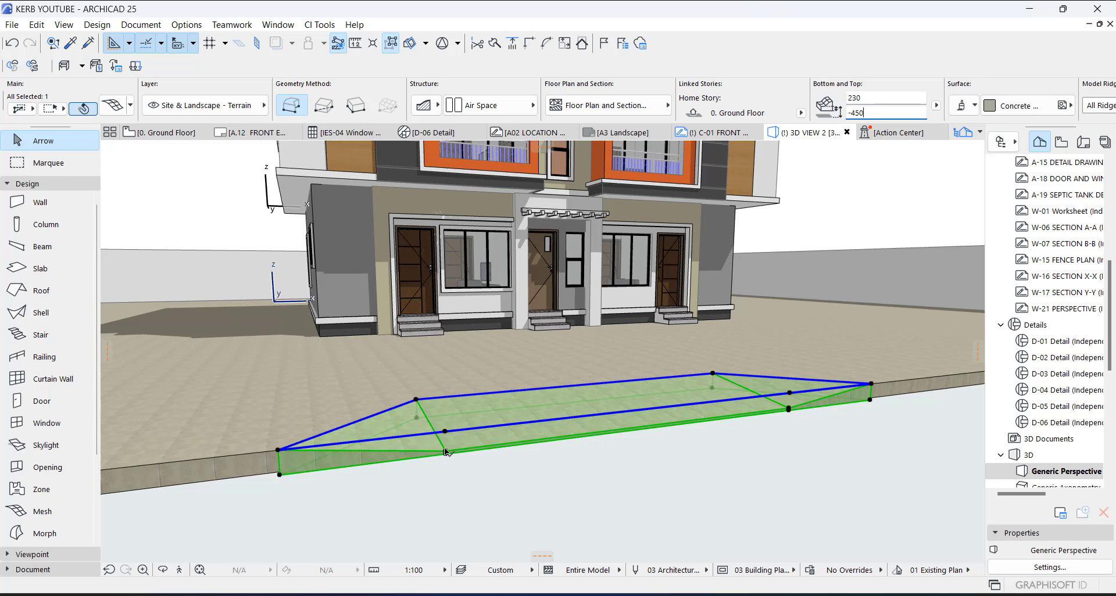
{"action": "scroll", "coordinate": [454, 454], "scroll_direction": "up", "scroll_amount": 3}
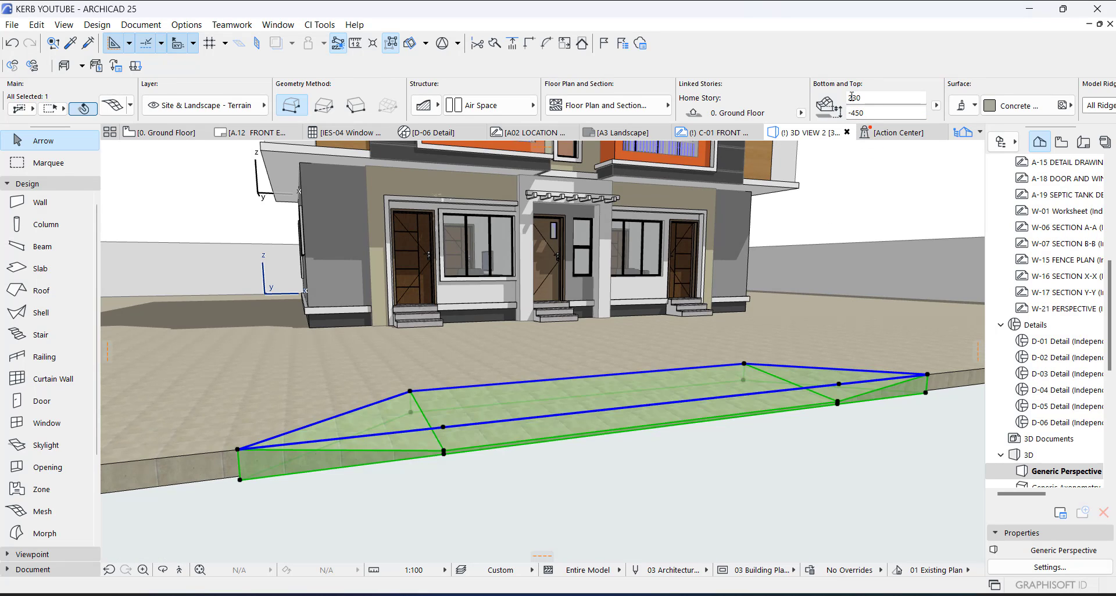
Set the selected driveway kerb mesh's height to 250 and deselect it
{"action": "left_click", "coordinate": [856, 97]}
{"action": "key", "text": "Return"}
{"action": "left_click", "coordinate": [911, 401]}
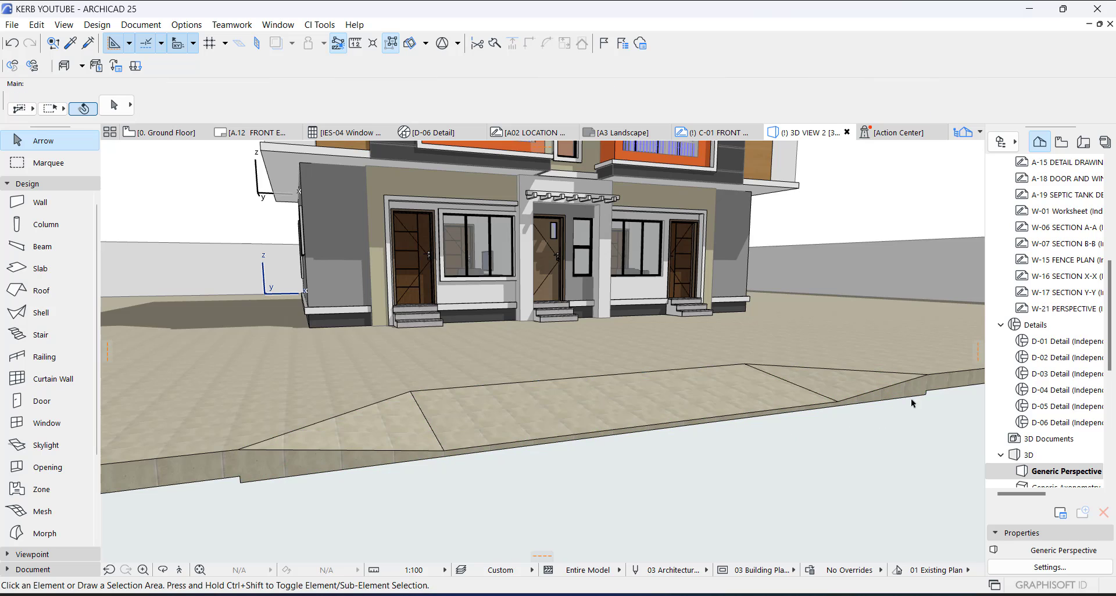
Select the paved site slab, set its thickness to 250, and deselect it
{"action": "left_click", "coordinate": [952, 386]}
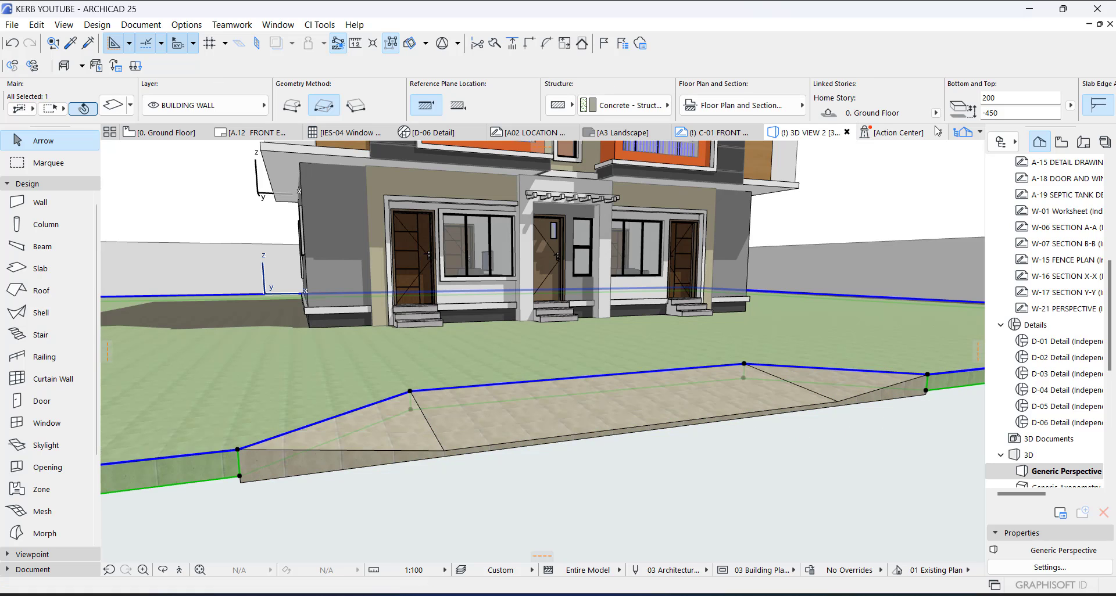
{"action": "left_click", "coordinate": [988, 97]}
{"action": "left_click", "coordinate": [988, 98]}
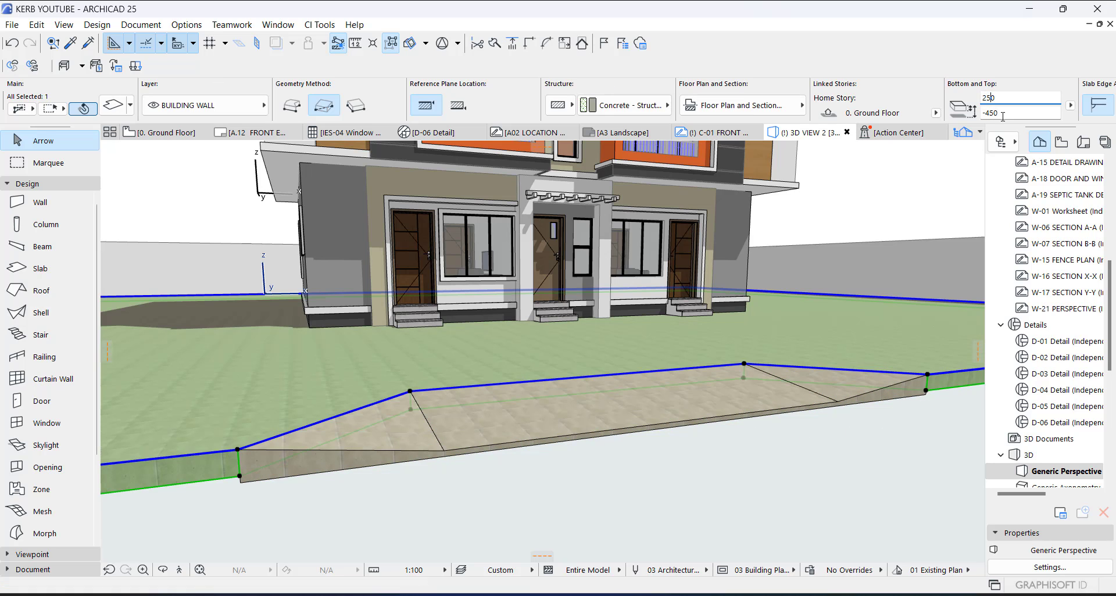
{"action": "key", "text": "Return"}
{"action": "key", "text": "Escape"}
{"action": "scroll", "coordinate": [599, 421], "scroll_direction": "up", "scroll_amount": 2}
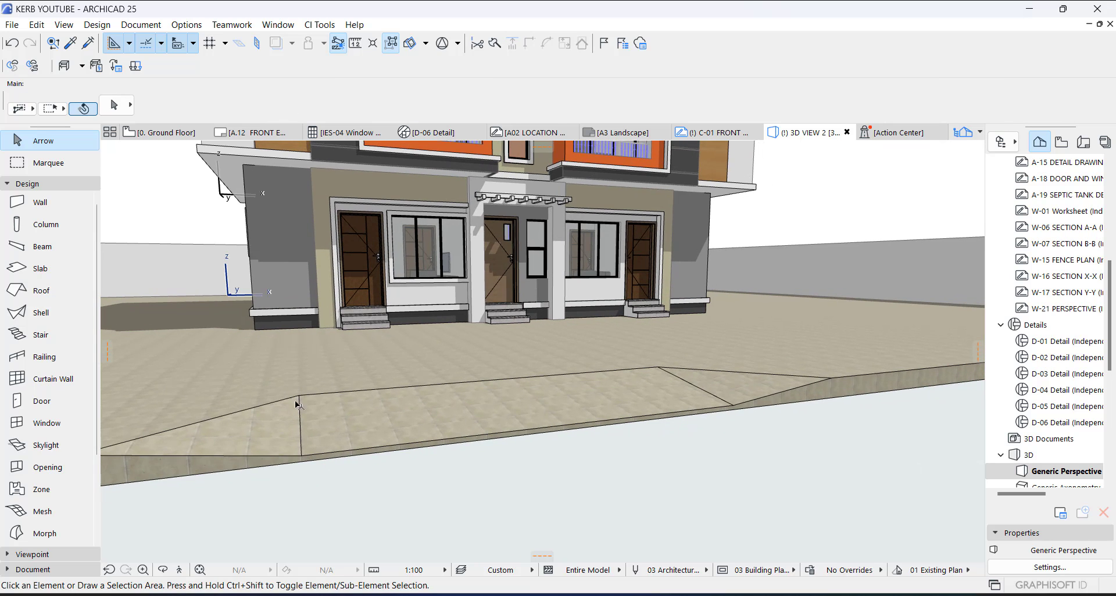
Change the kerb mesh's 3D appearance to User Defined Sharp ridges in its selection settings and deselect it
{"action": "left_click", "coordinate": [549, 379]}
{"action": "key", "text": "ctrl+t"}
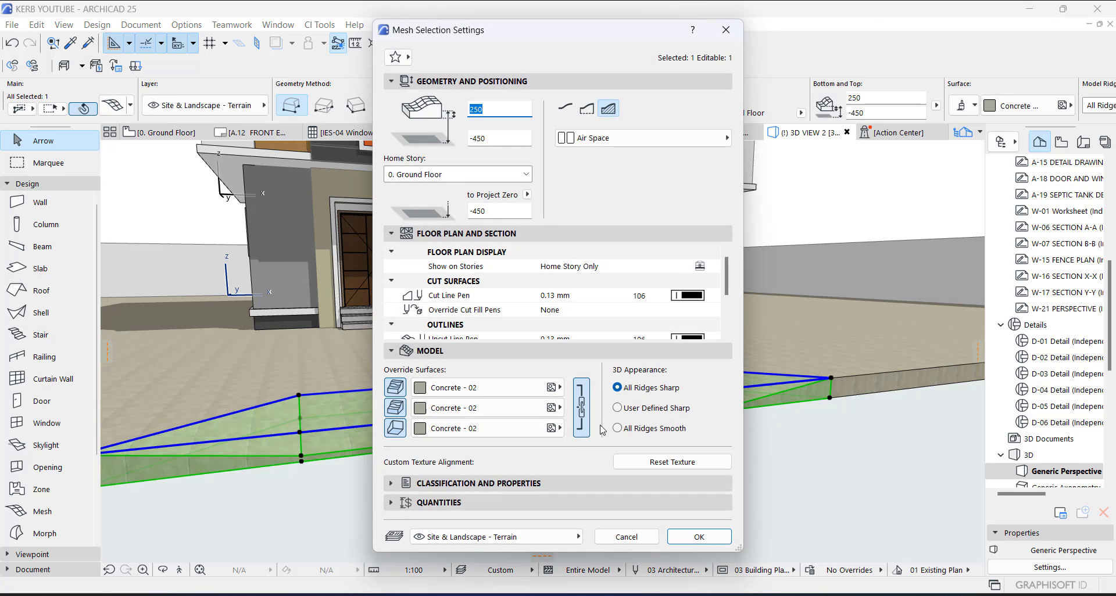
{"action": "left_click", "coordinate": [632, 409]}
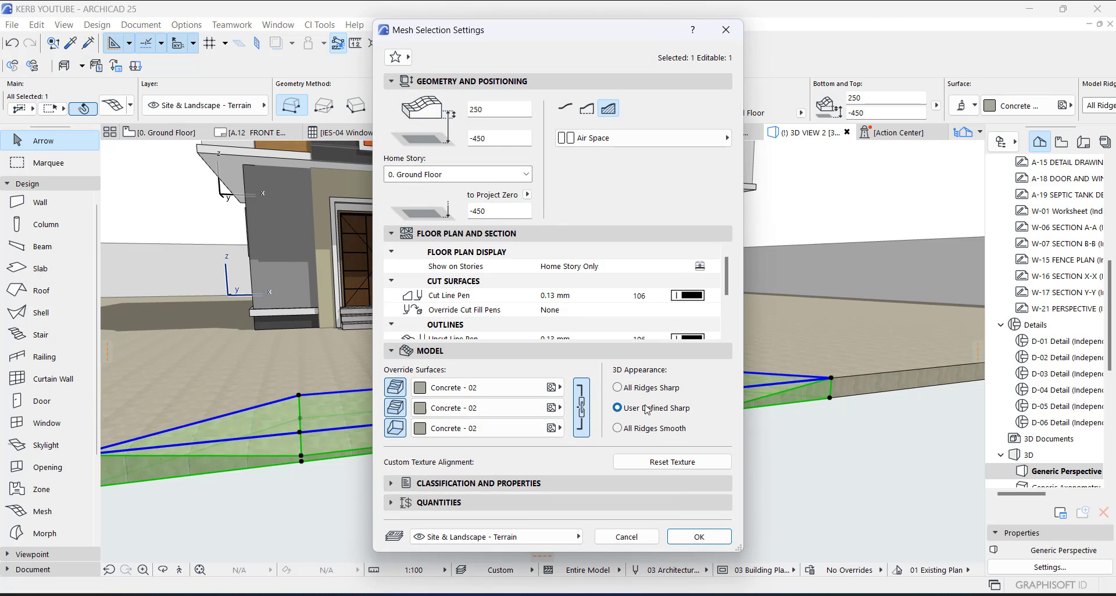
{"action": "left_click", "coordinate": [699, 537]}
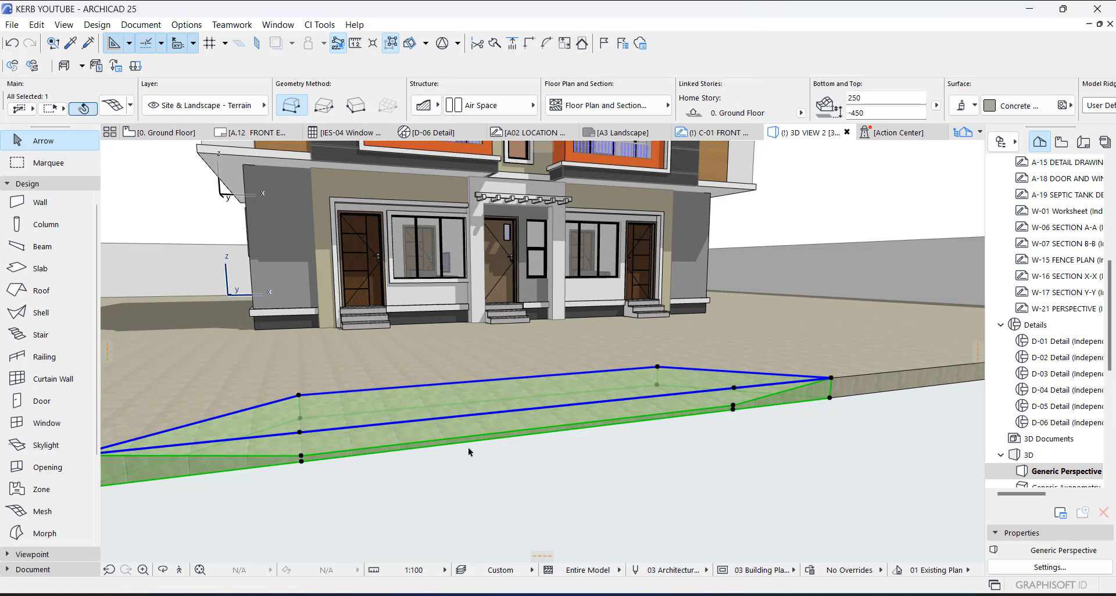
{"action": "key", "text": "Escape"}
Go to the ground floor plan and create a new complex profile named KERB FOR RAMP in the Profile Manager
{"action": "middle_click_drag", "start_coordinate": [739, 424], "coordinate": [688, 422], "text": "shift"}
{"action": "key", "text": "F2"}
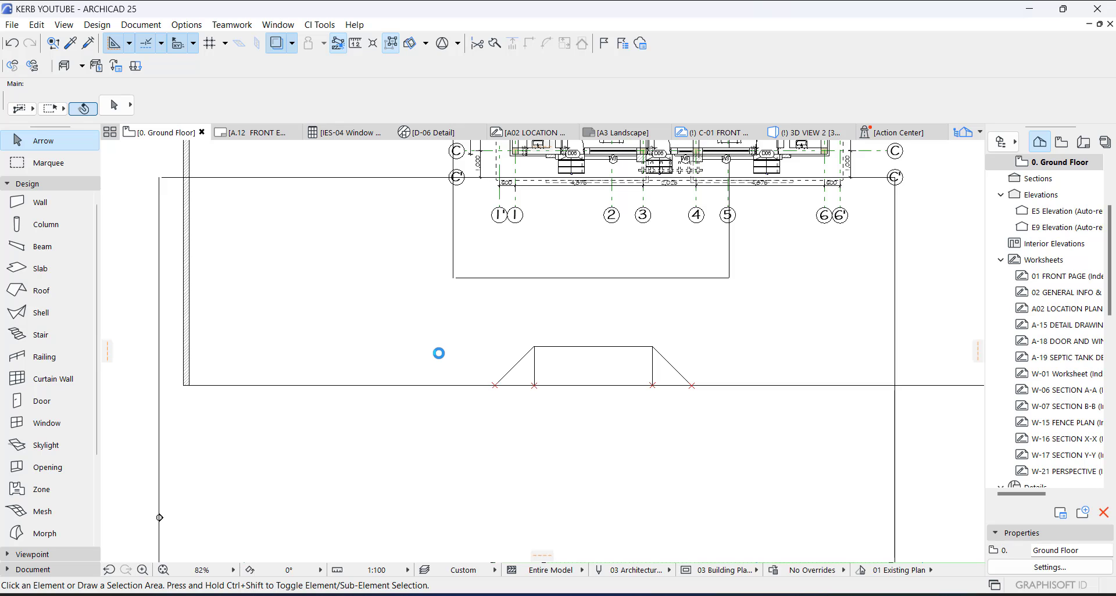
{"action": "left_click", "coordinate": [433, 348]}
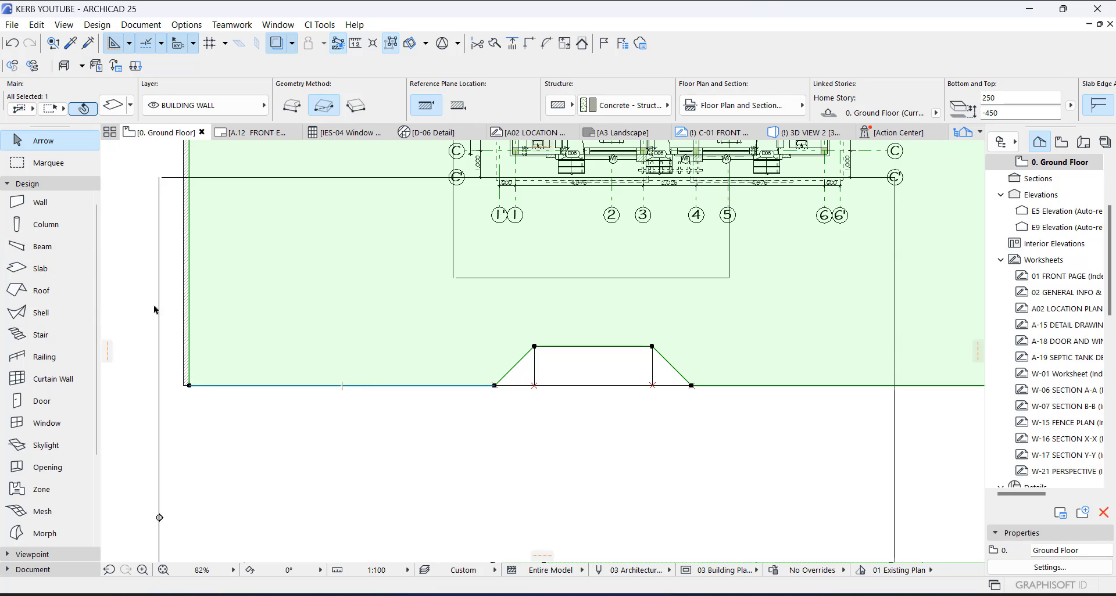
{"action": "left_click", "coordinate": [187, 25]}
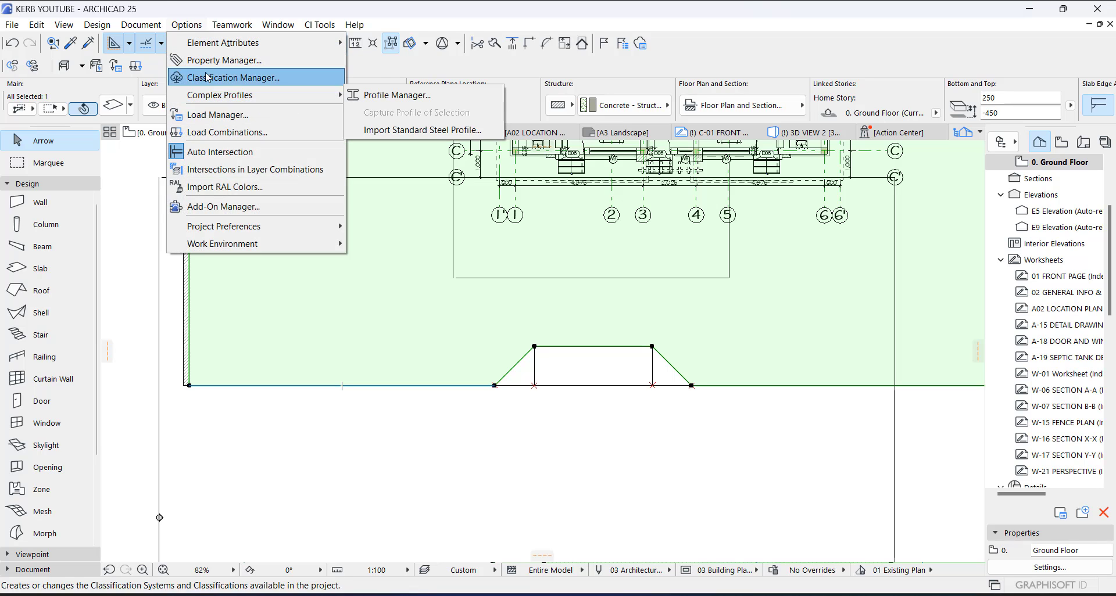
{"action": "mouse_move", "coordinate": [325, 95]}
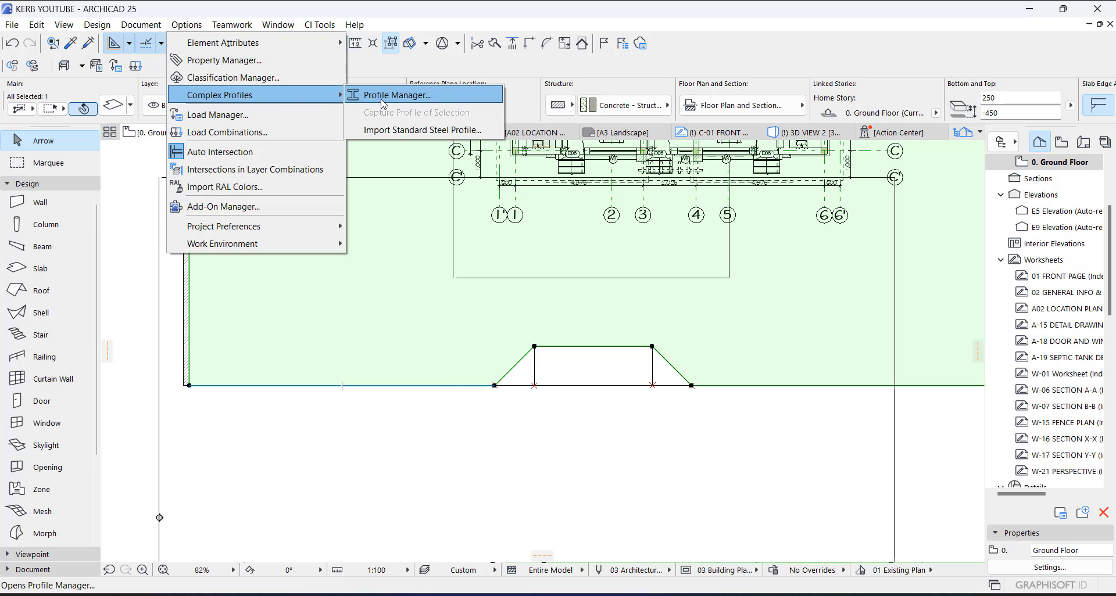
{"action": "left_click", "coordinate": [384, 95]}
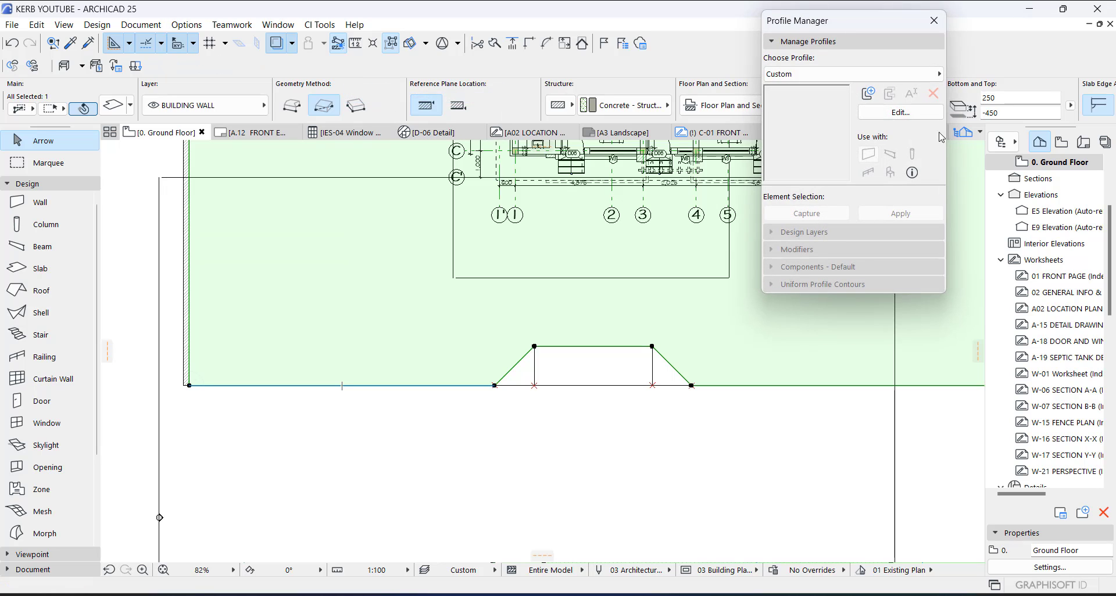
{"action": "left_click", "coordinate": [868, 94]}
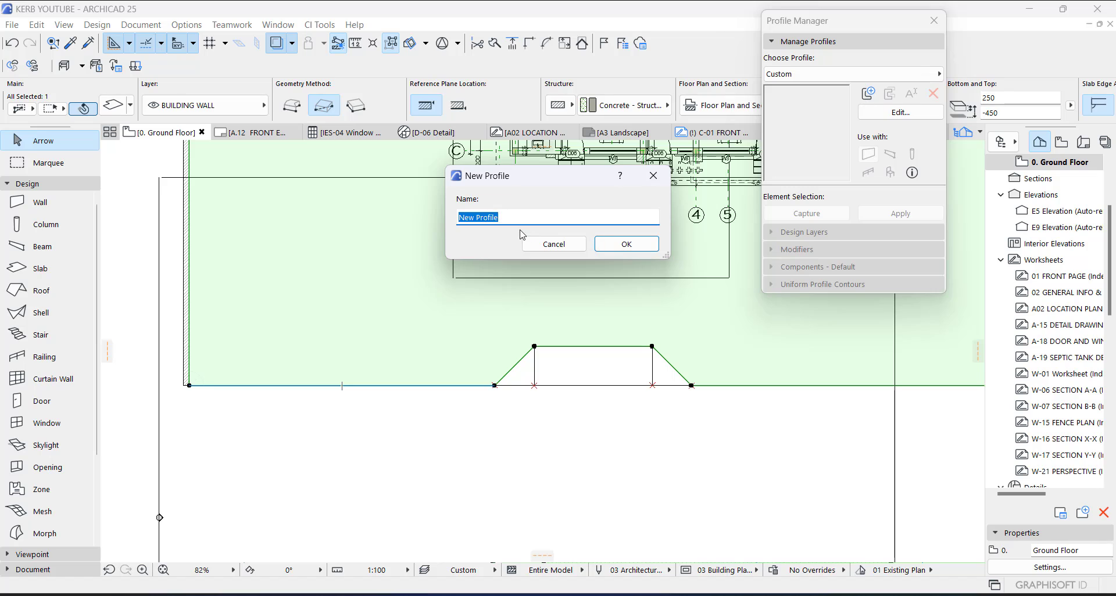
{"action": "type", "text": "KERB FOR RAMP"}
{"action": "left_click", "coordinate": [639, 249]}
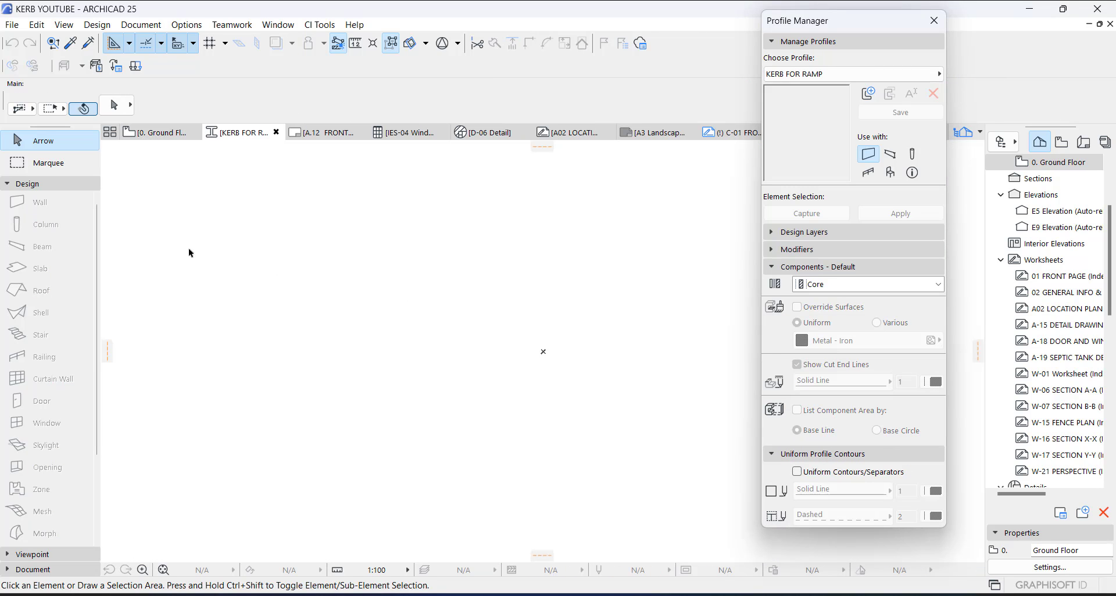
Draw a rectangular fill 120 wide and 250 high from the profile origin as the kerb section
{"action": "left_click", "coordinate": [27, 184]}
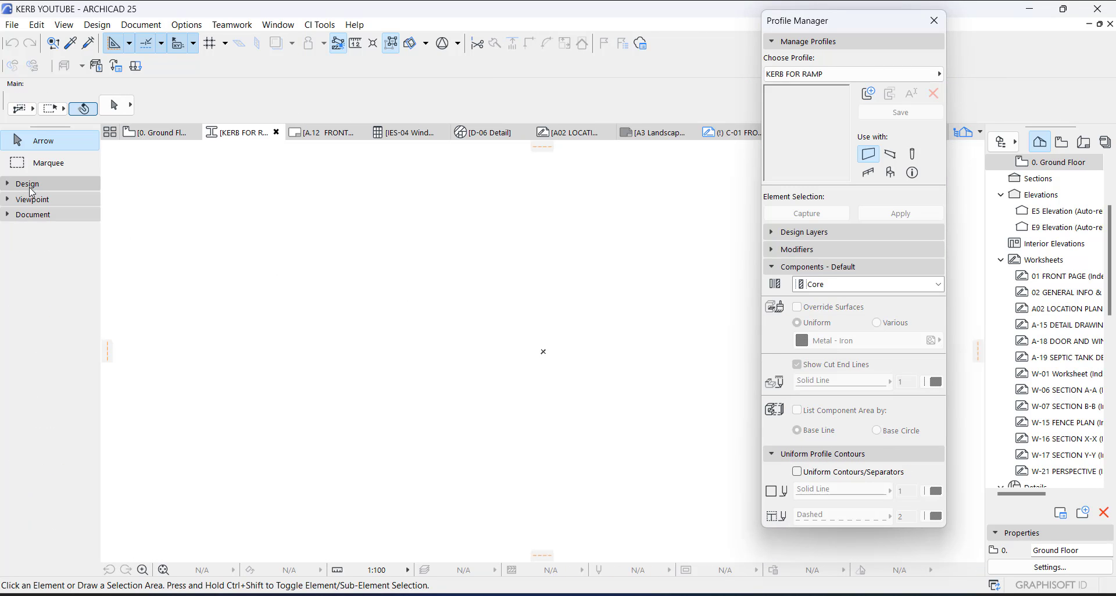
{"action": "left_click", "coordinate": [31, 214]}
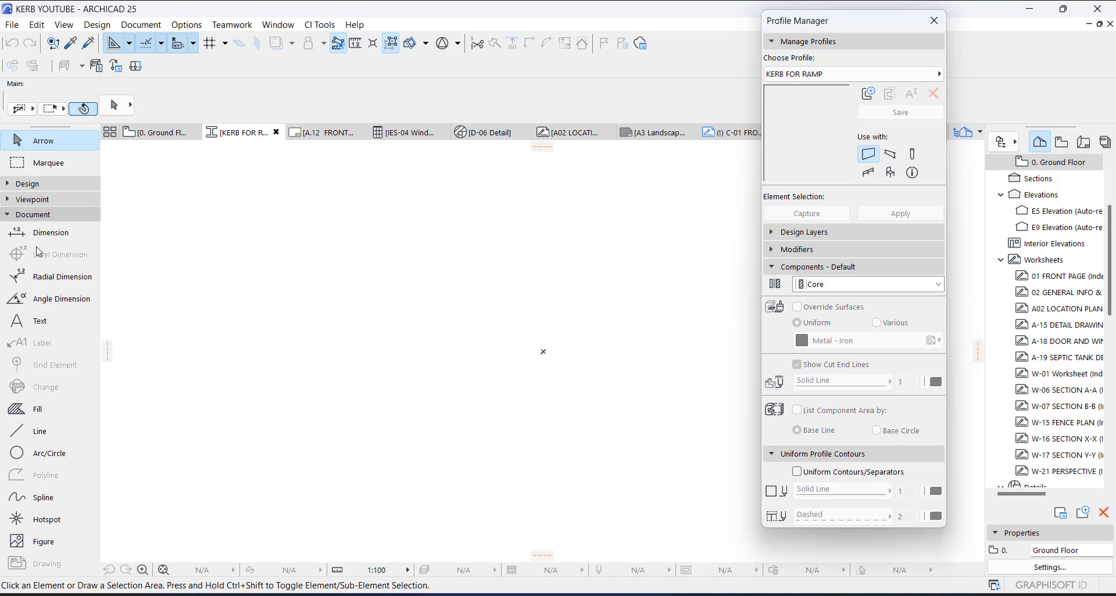
{"action": "left_click", "coordinate": [43, 411]}
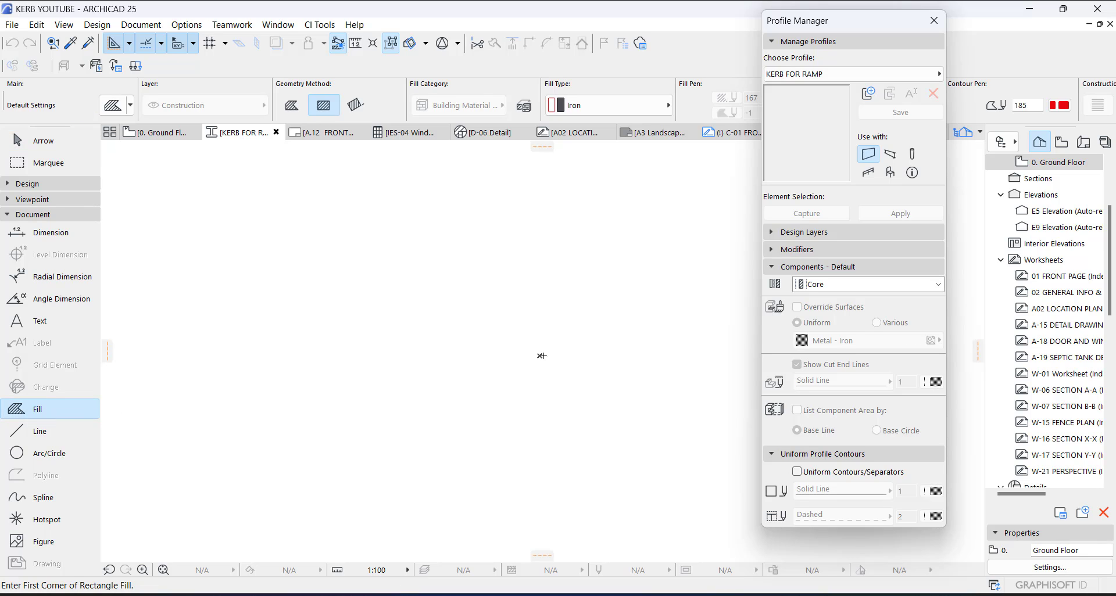
{"action": "left_click", "coordinate": [539, 356]}
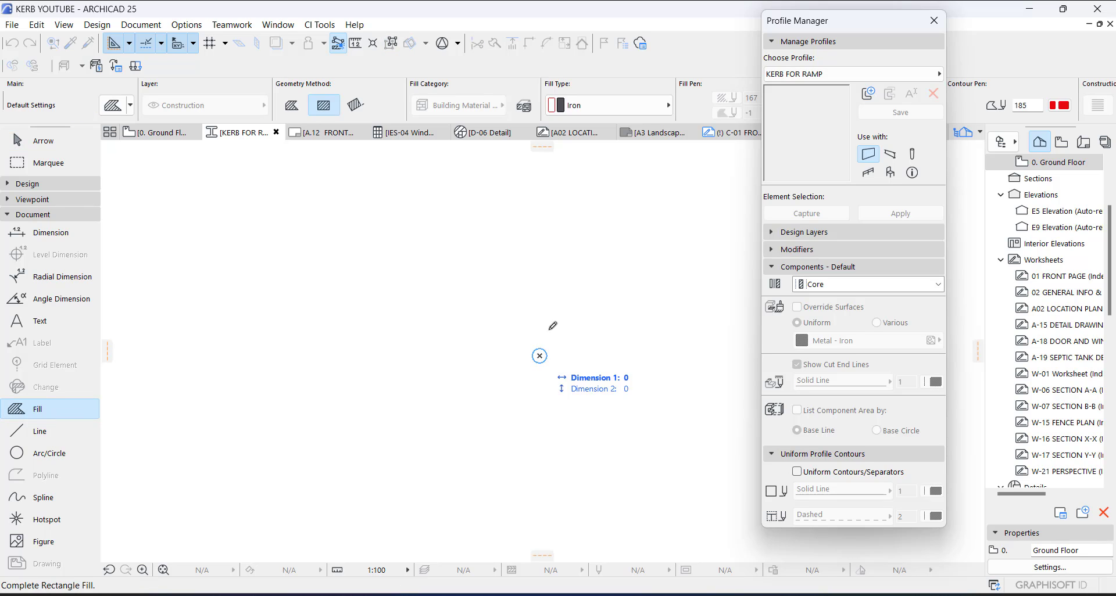
{"action": "scroll", "coordinate": [597, 250], "scroll_direction": "up", "scroll_amount": 1}
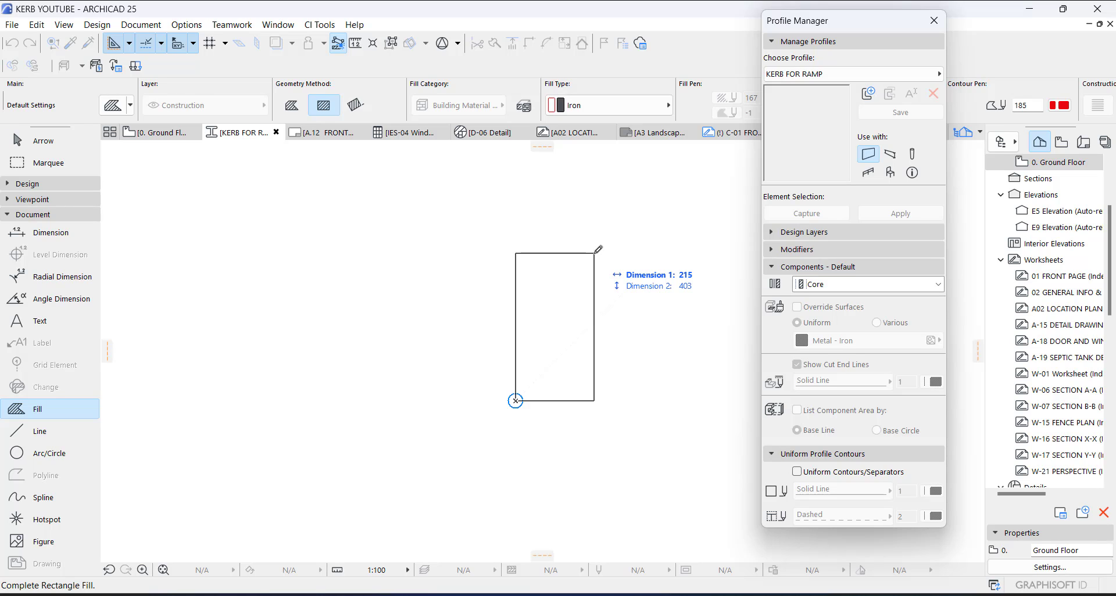
{"action": "type", "text": "12"}
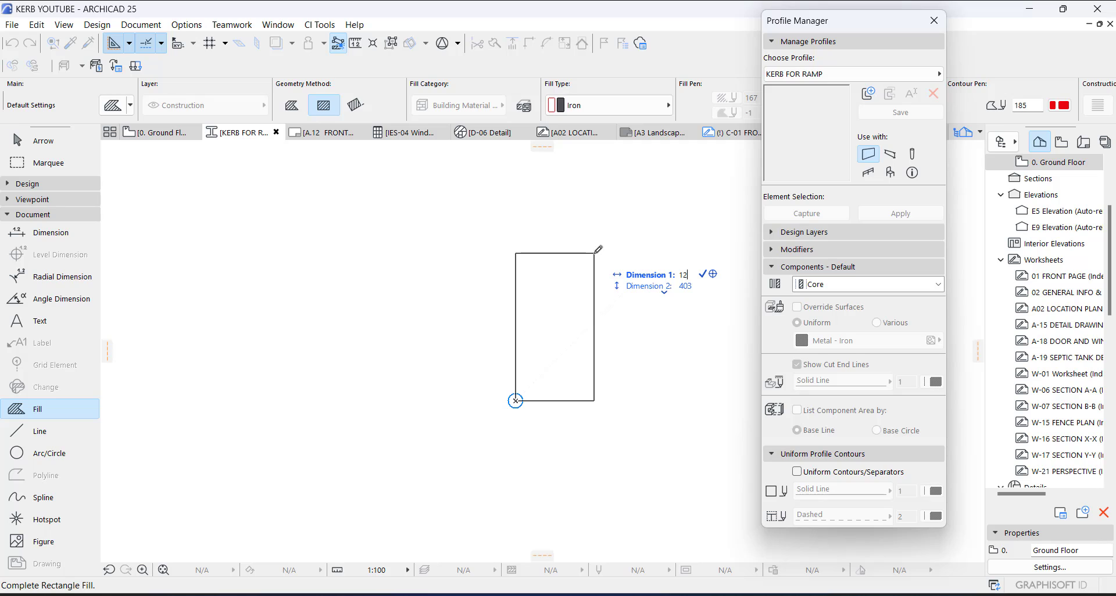
{"action": "type", "text": "0"}
{"action": "key", "text": "Tab"}
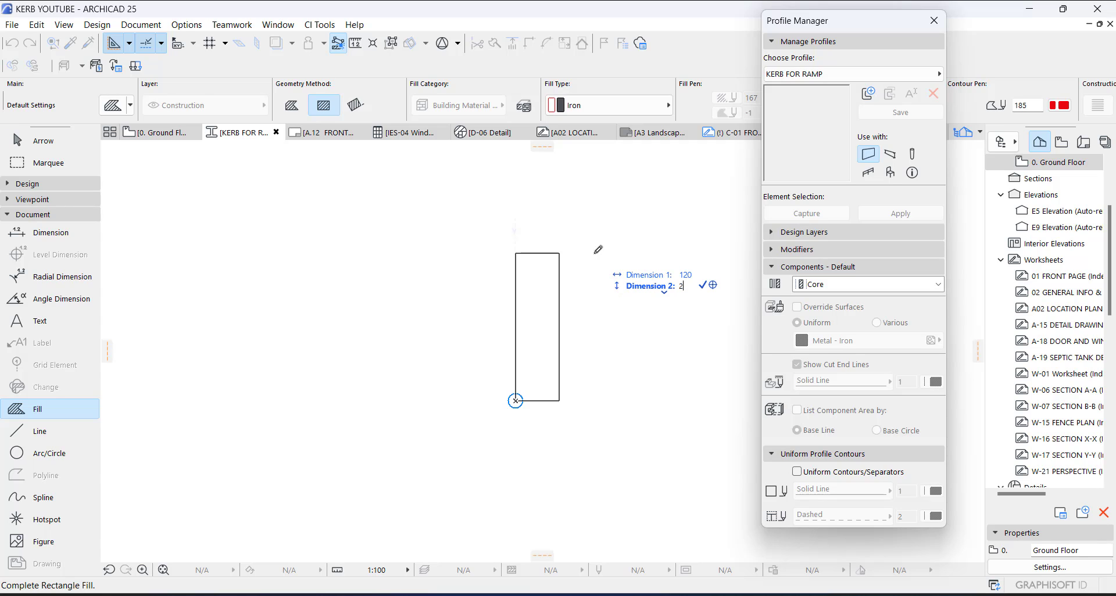
{"action": "type", "text": "250"}
{"action": "key", "text": "Return"}
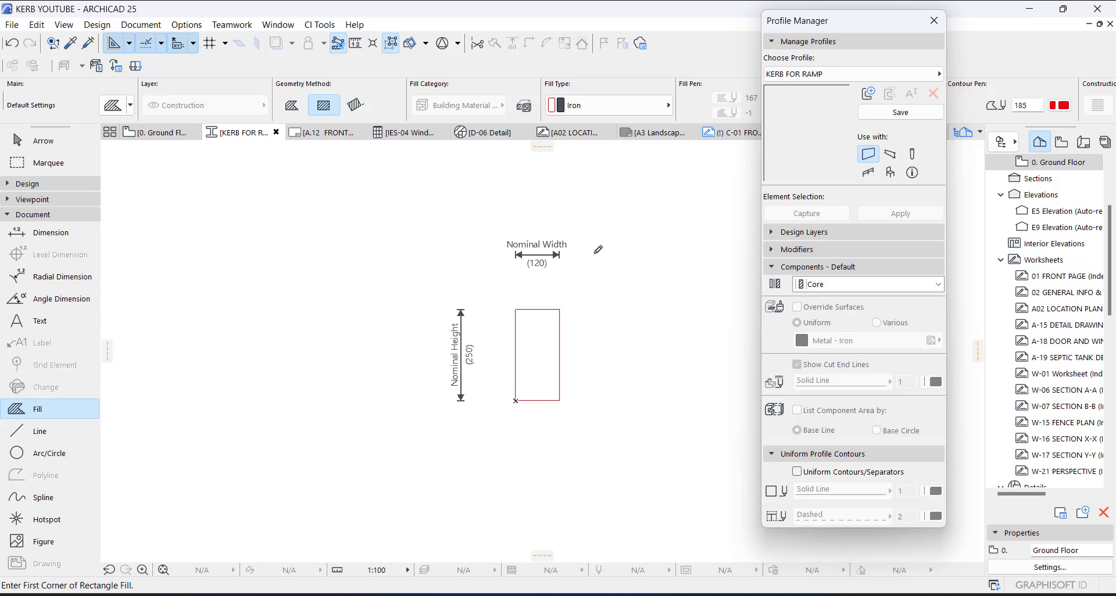
Select the kerb section and fillet its upper-left corner with radius 8, without applying it to all corners
{"action": "key", "text": "Escape"}
{"action": "scroll", "coordinate": [528, 326], "scroll_direction": "up", "scroll_amount": 3}
{"action": "left_click", "coordinate": [562, 346]}
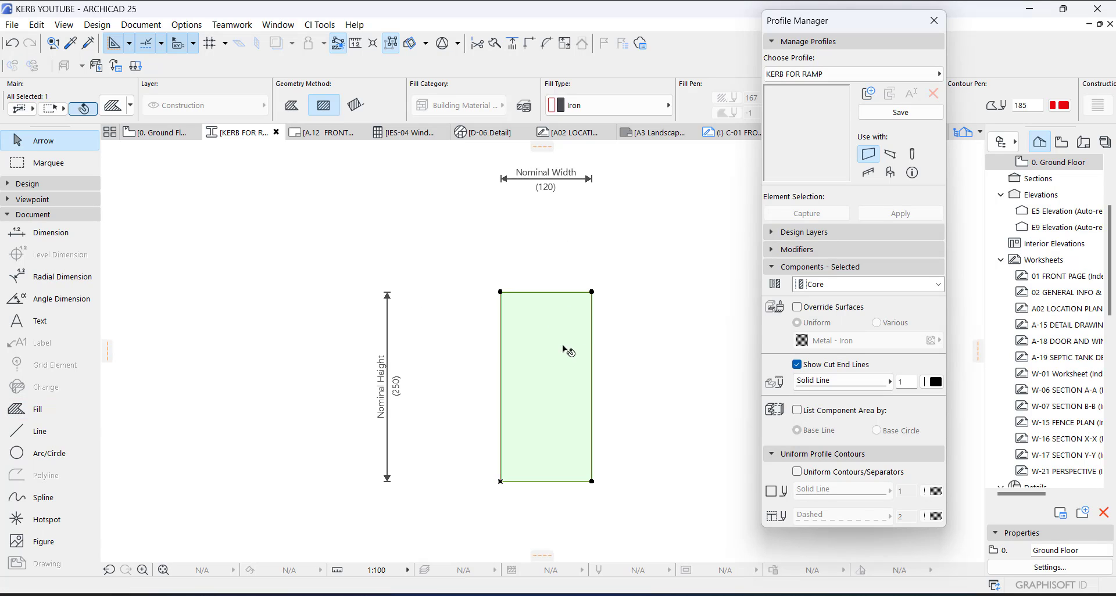
{"action": "scroll", "coordinate": [481, 341], "scroll_direction": "up", "scroll_amount": 3}
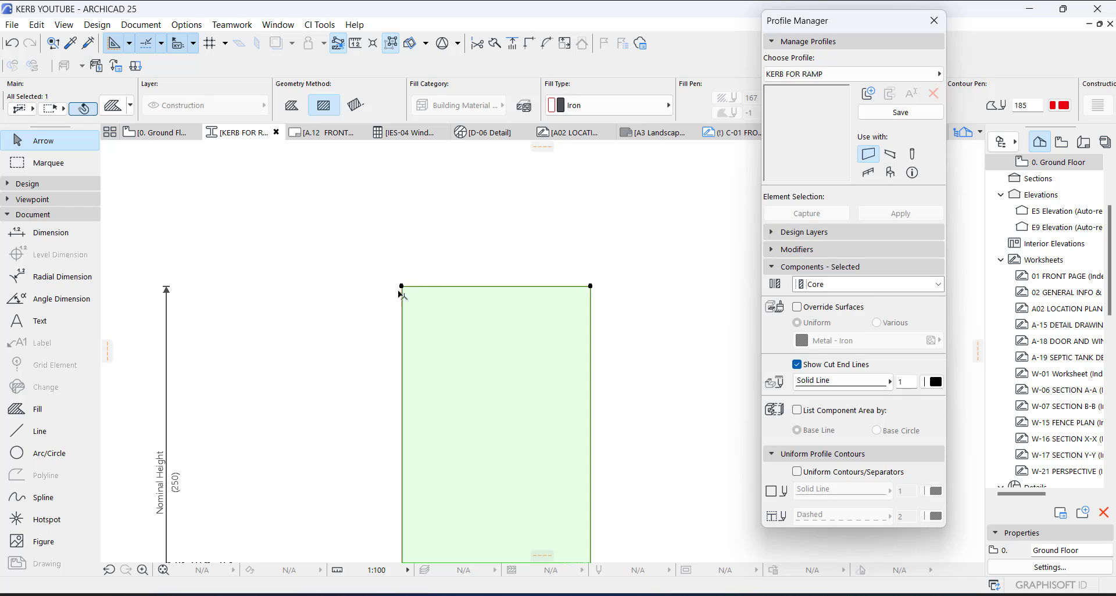
{"action": "left_click", "coordinate": [401, 286]}
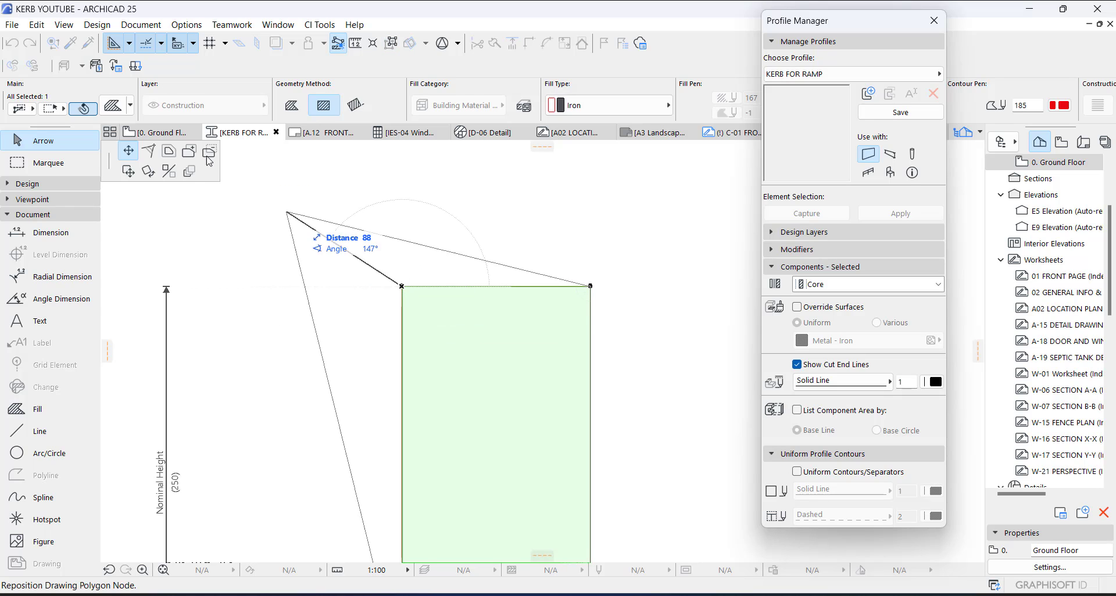
{"action": "left_click", "coordinate": [149, 150]}
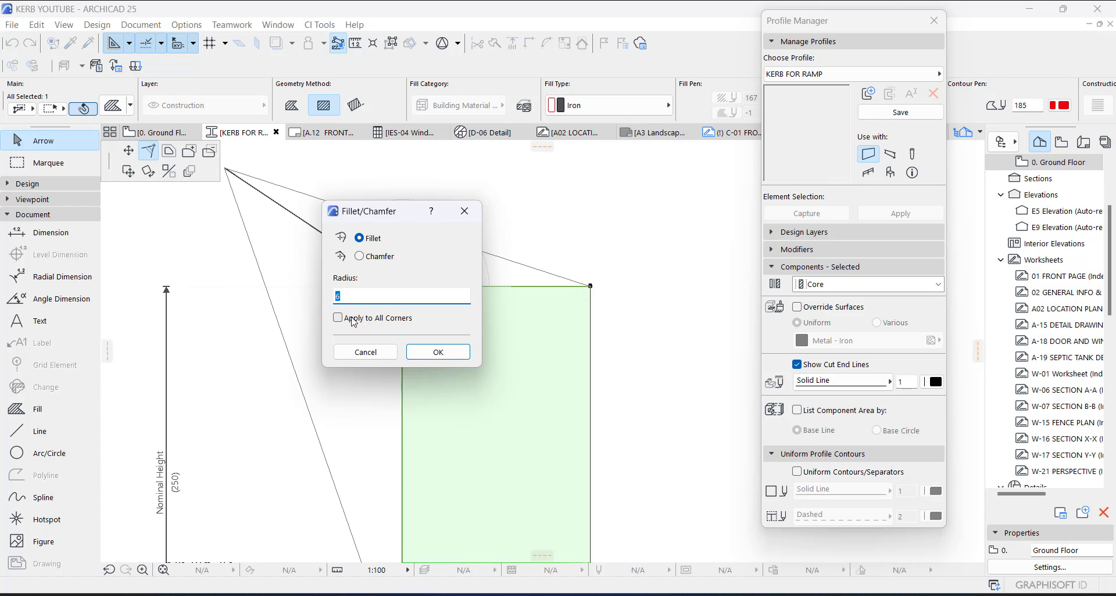
{"action": "type", "text": "8"}
{"action": "left_click", "coordinate": [436, 351]}
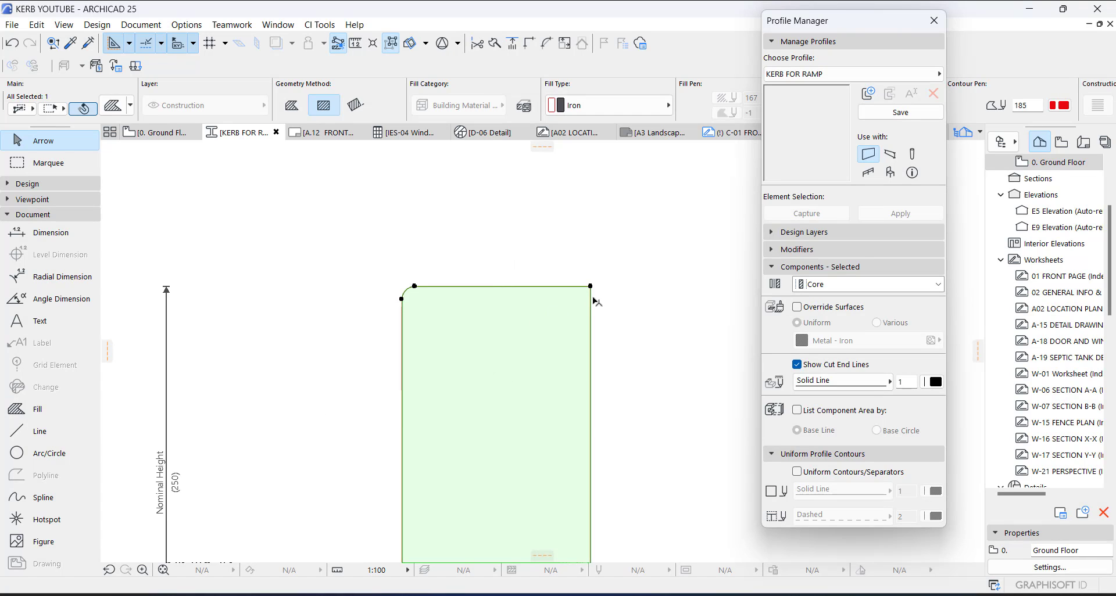
Fillet the kerb section's upper-right corner with the same radius of 8
{"action": "left_click", "coordinate": [590, 287]}
{"action": "left_click", "coordinate": [149, 151]}
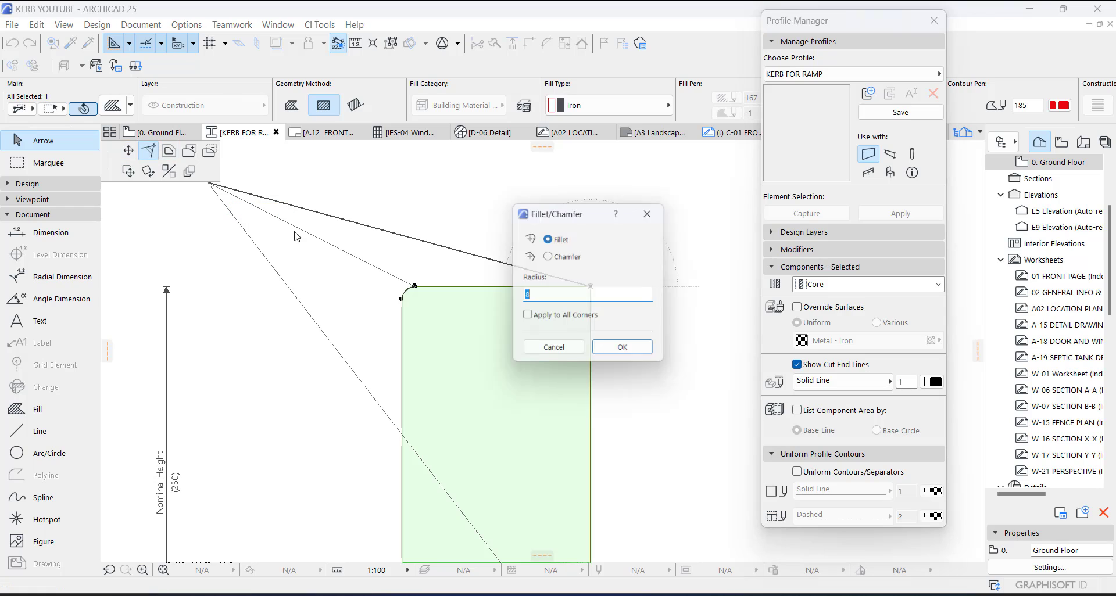
{"action": "left_click", "coordinate": [620, 350]}
{"action": "scroll", "coordinate": [519, 290], "scroll_direction": "down", "scroll_amount": 3}
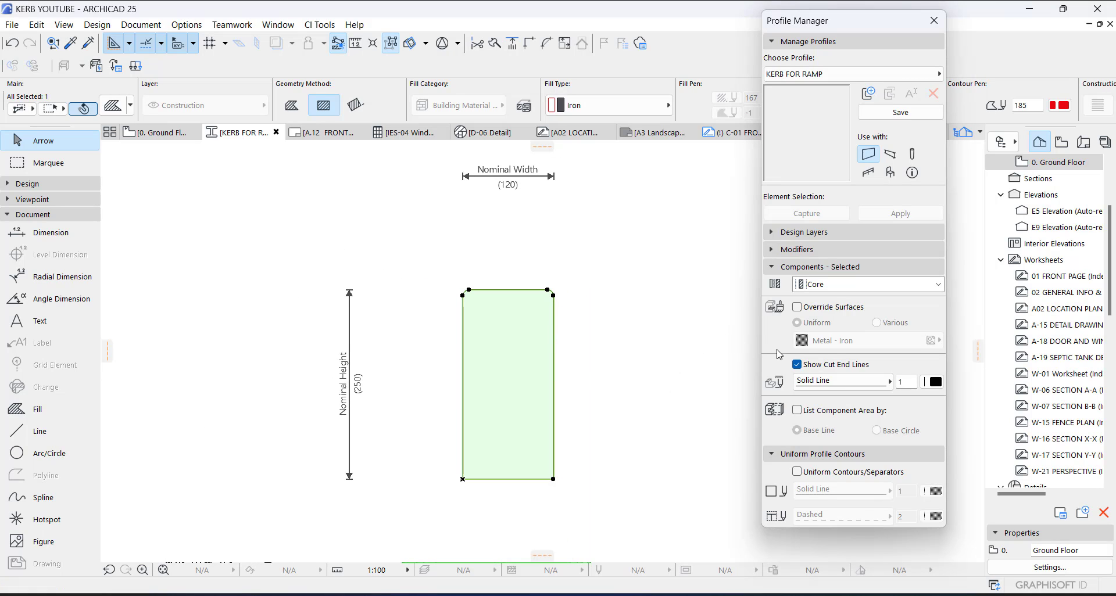
Override the kerb section's surfaces uniformly with Concrete - 04
{"action": "left_click", "coordinate": [814, 313]}
{"action": "left_click", "coordinate": [860, 340]}
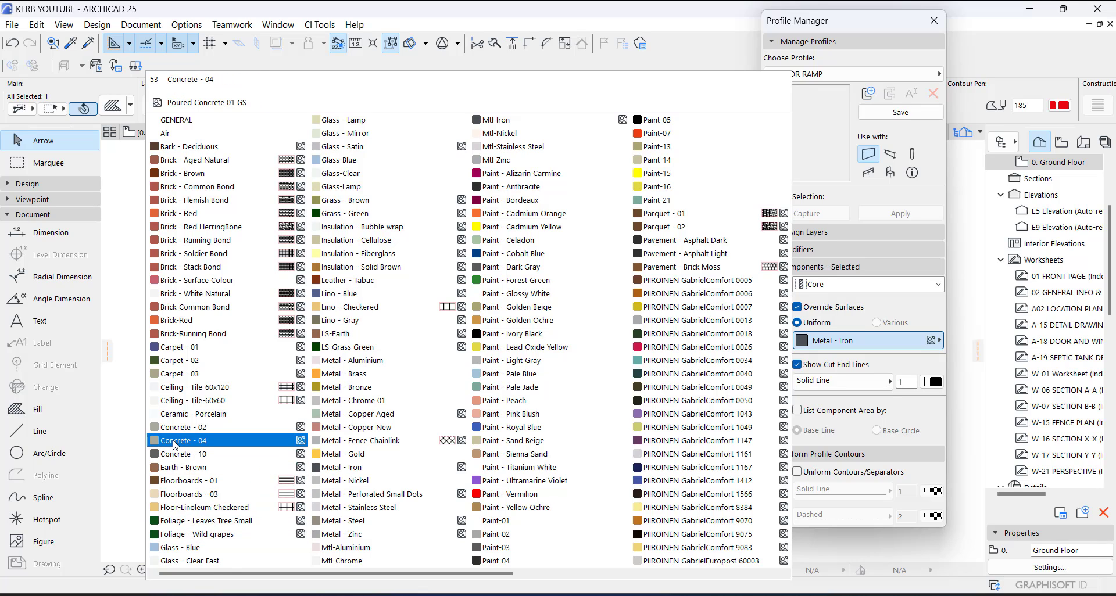
{"action": "left_click", "coordinate": [174, 443]}
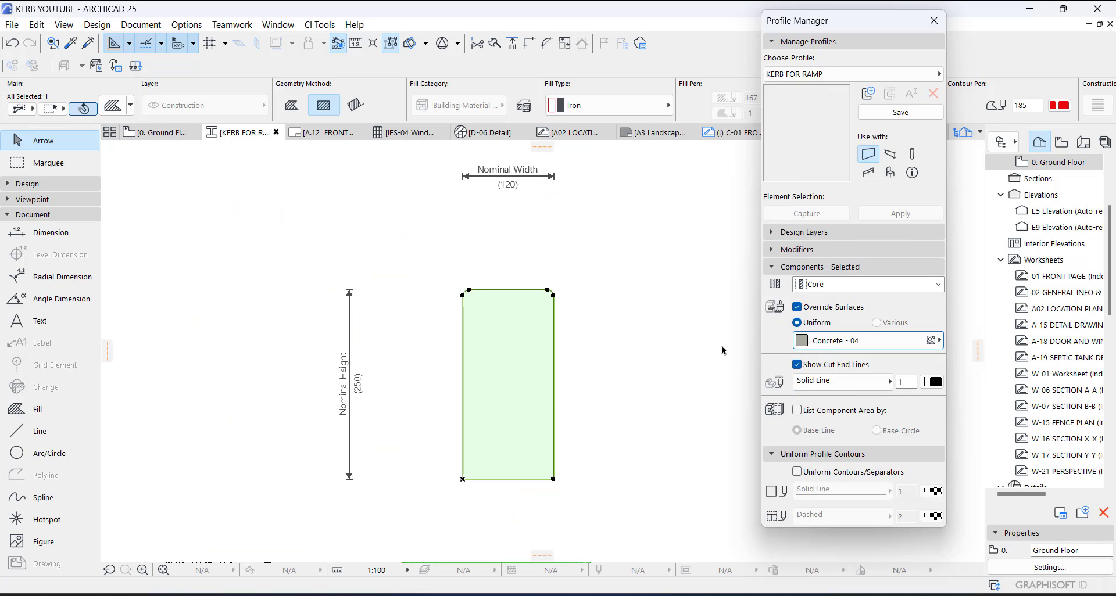
Make the profile available for beams only, save it, close the Profile Manager, and deselect the slab on the plan
{"action": "left_click", "coordinate": [894, 158]}
{"action": "left_click", "coordinate": [870, 155]}
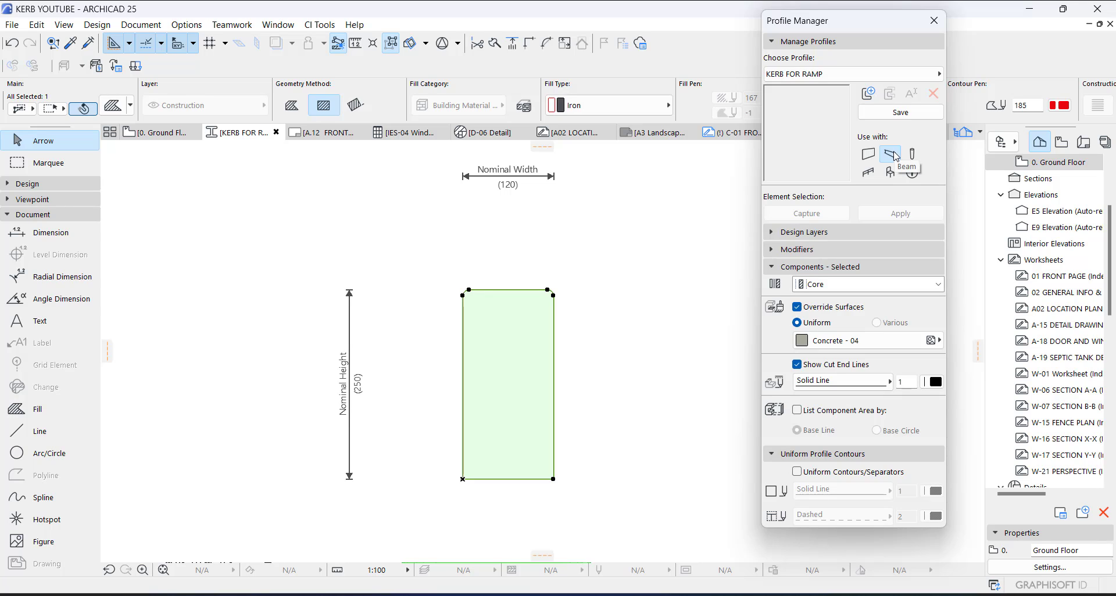
{"action": "left_click", "coordinate": [899, 115]}
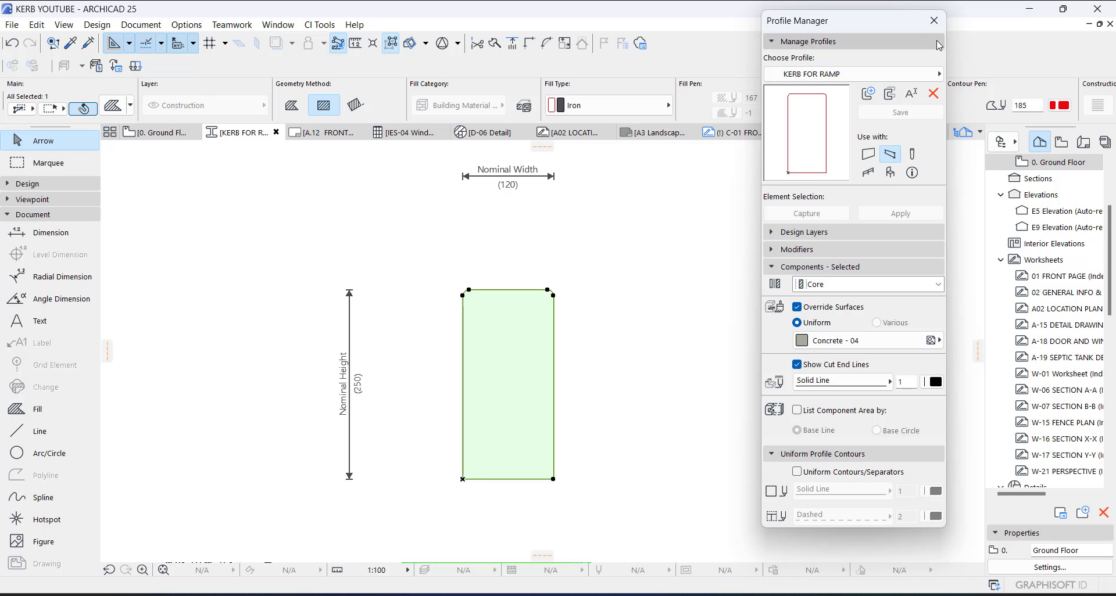
{"action": "left_click", "coordinate": [933, 23]}
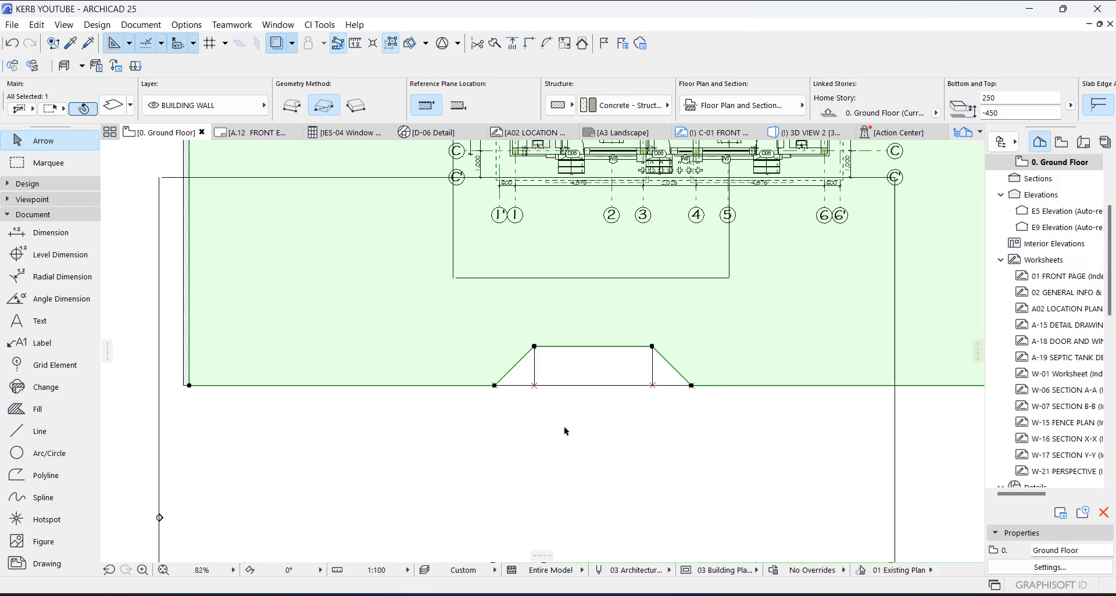
{"action": "left_click", "coordinate": [563, 427]}
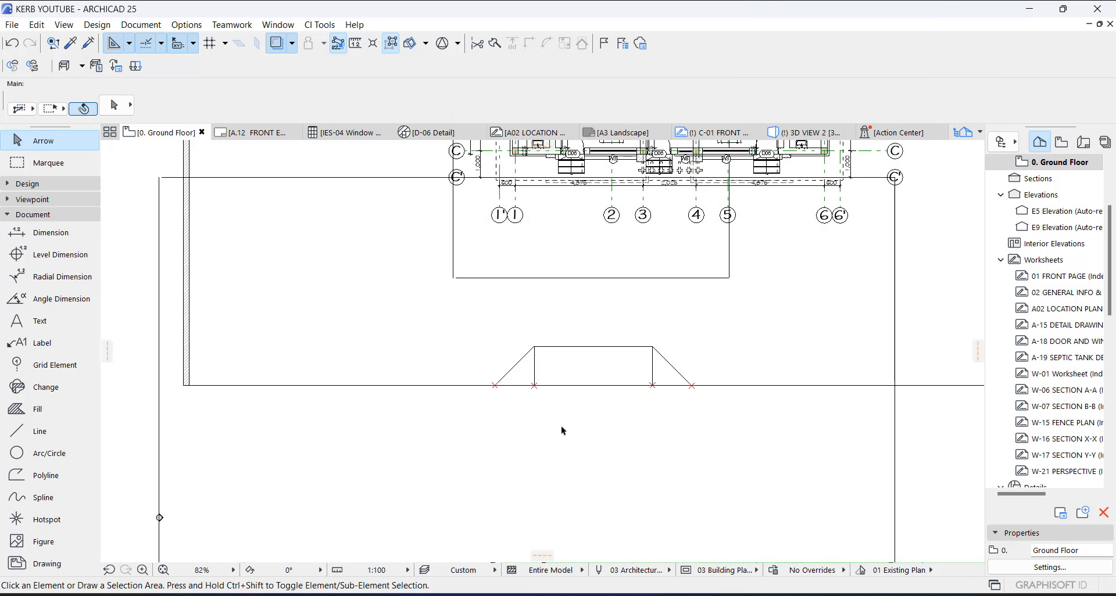
Activate the Beam tool and assign it the complex profile KERB FOR RAMP
{"action": "left_click", "coordinate": [41, 185]}
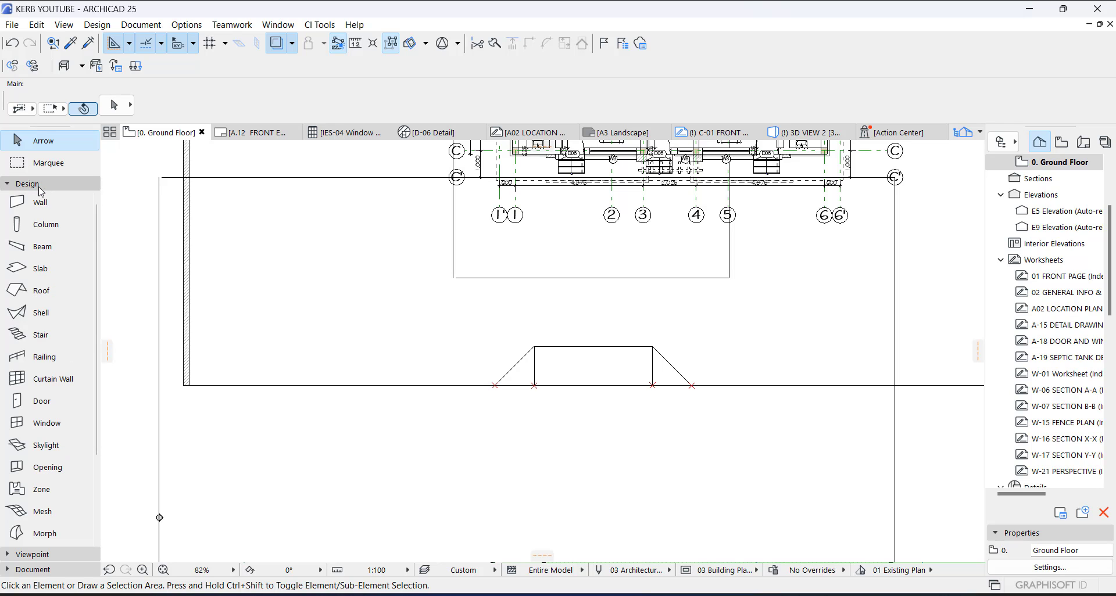
{"action": "left_click", "coordinate": [48, 248]}
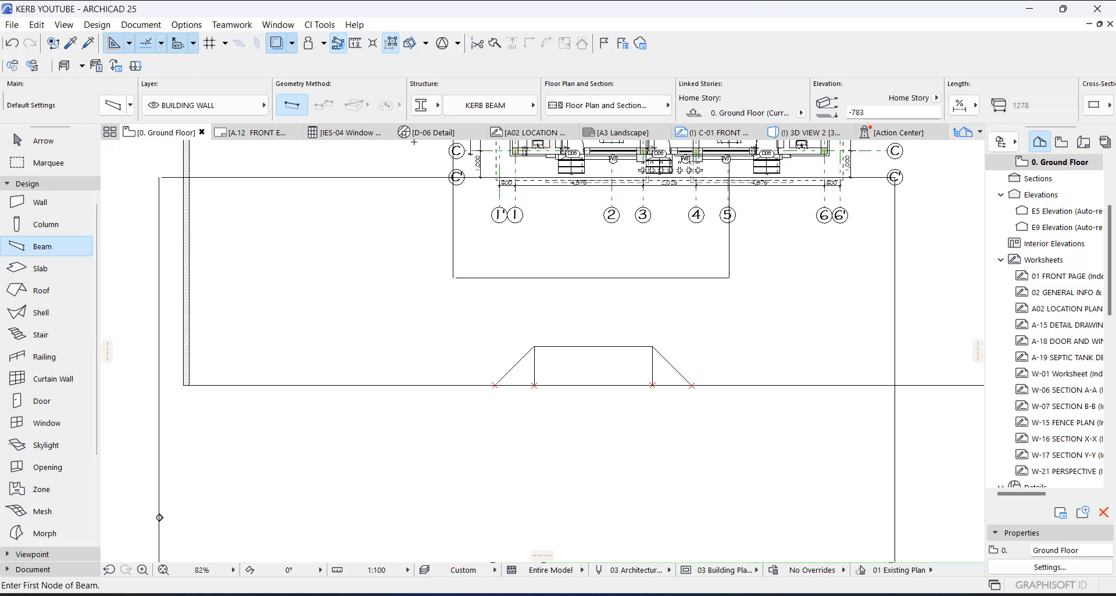
{"action": "left_click", "coordinate": [423, 106]}
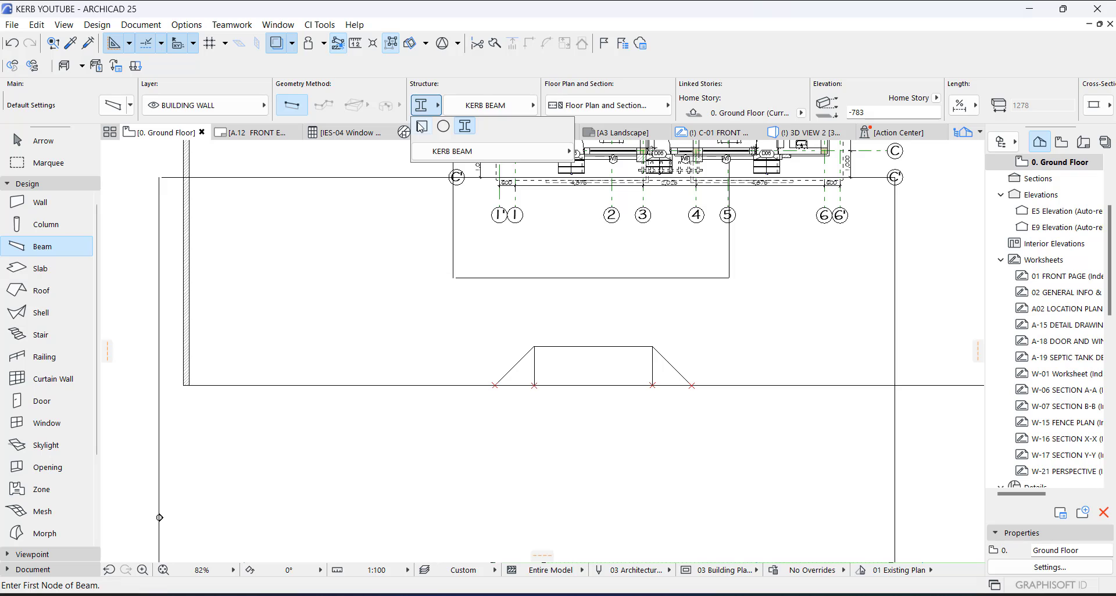
{"action": "left_click", "coordinate": [421, 126]}
{"action": "left_click", "coordinate": [423, 108]}
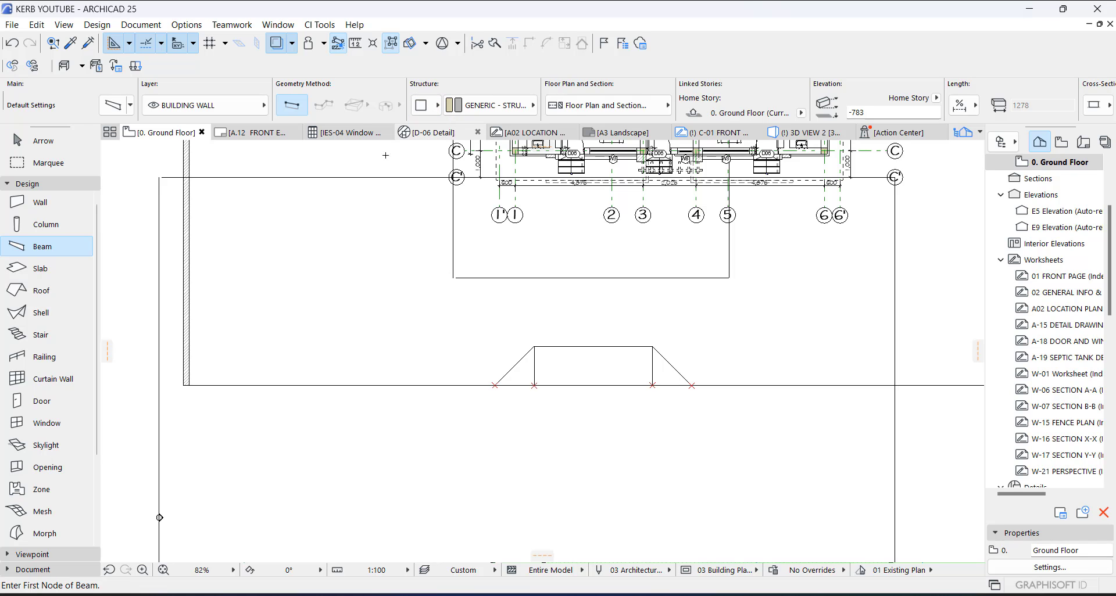
{"action": "left_click", "coordinate": [429, 111]}
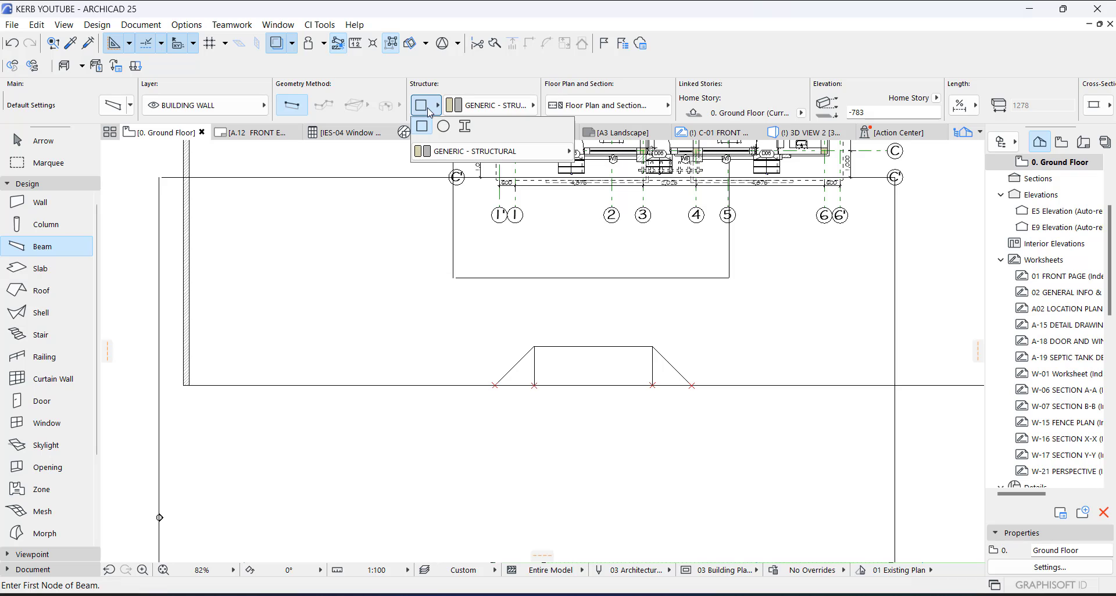
{"action": "left_click", "coordinate": [465, 128]}
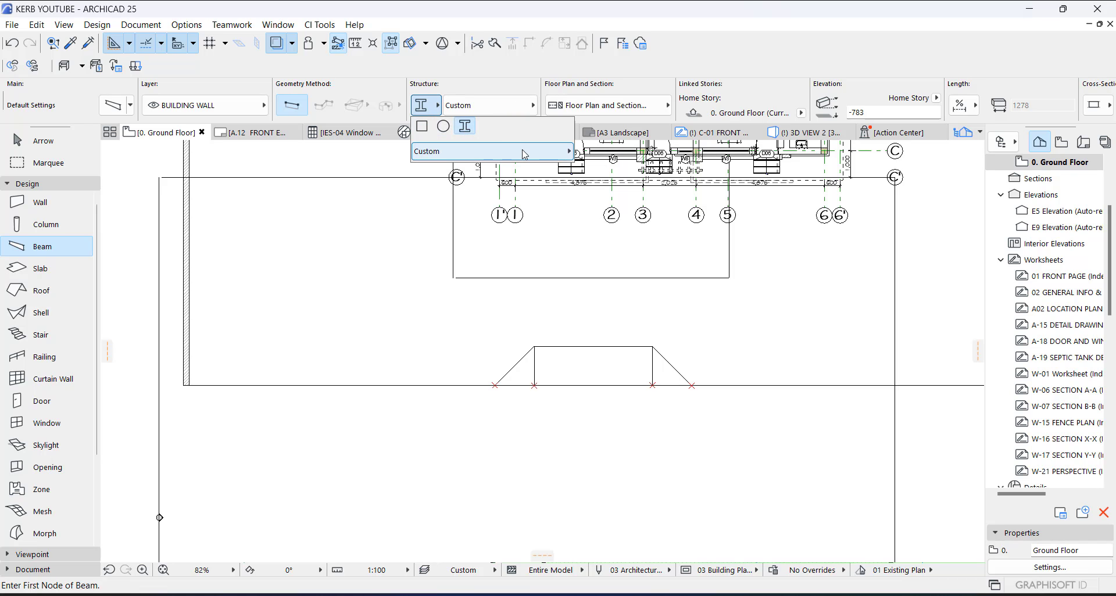
{"action": "left_click", "coordinate": [475, 110]}
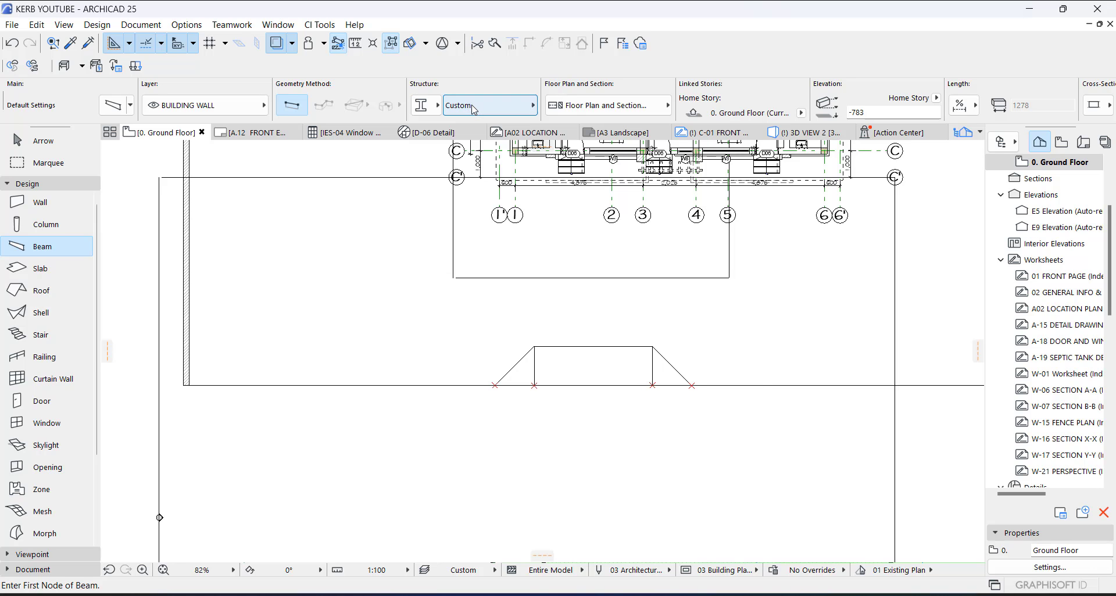
{"action": "left_click", "coordinate": [474, 110]}
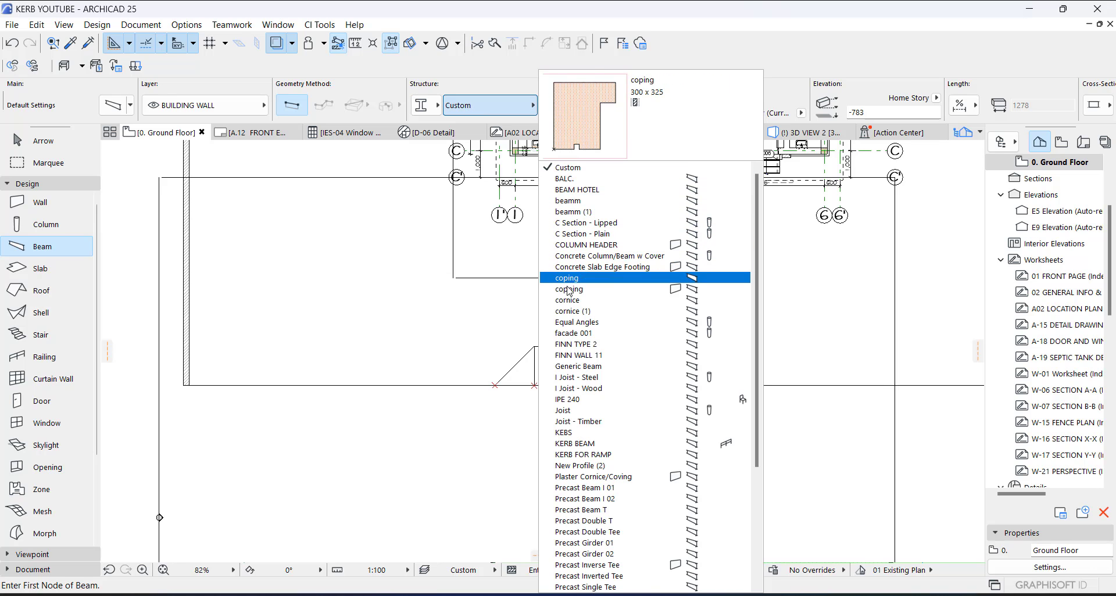
{"action": "left_click", "coordinate": [576, 455]}
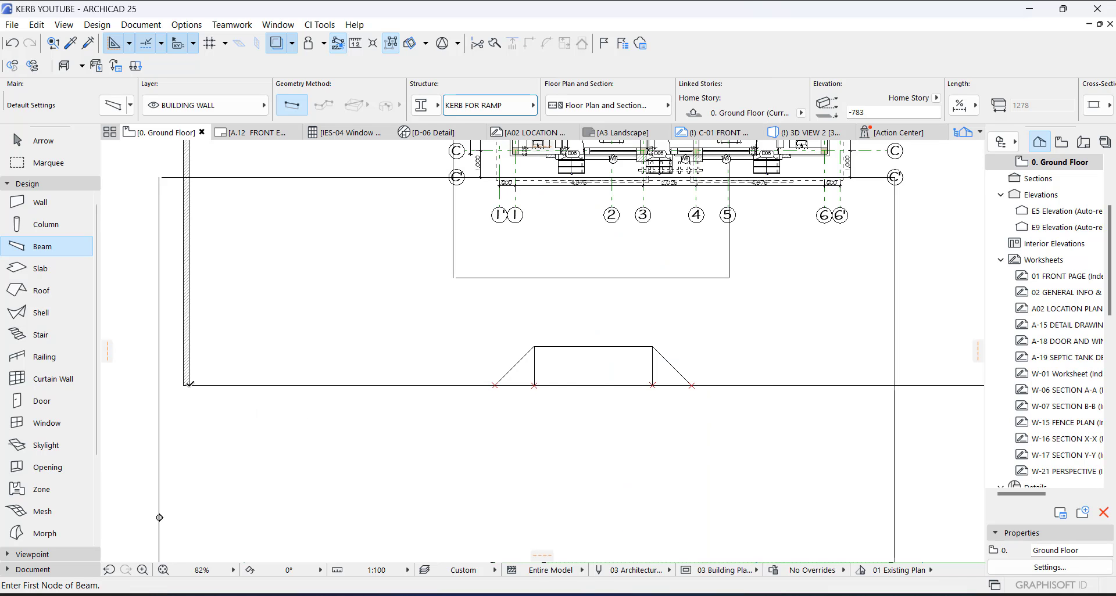
Draw a kerb beam about 11647 mm long from the boundary wall's lower corner to the ramp's outer left hotspot
{"action": "scroll", "coordinate": [190, 383], "scroll_direction": "up", "scroll_amount": 1}
{"action": "left_click", "coordinate": [188, 385]}
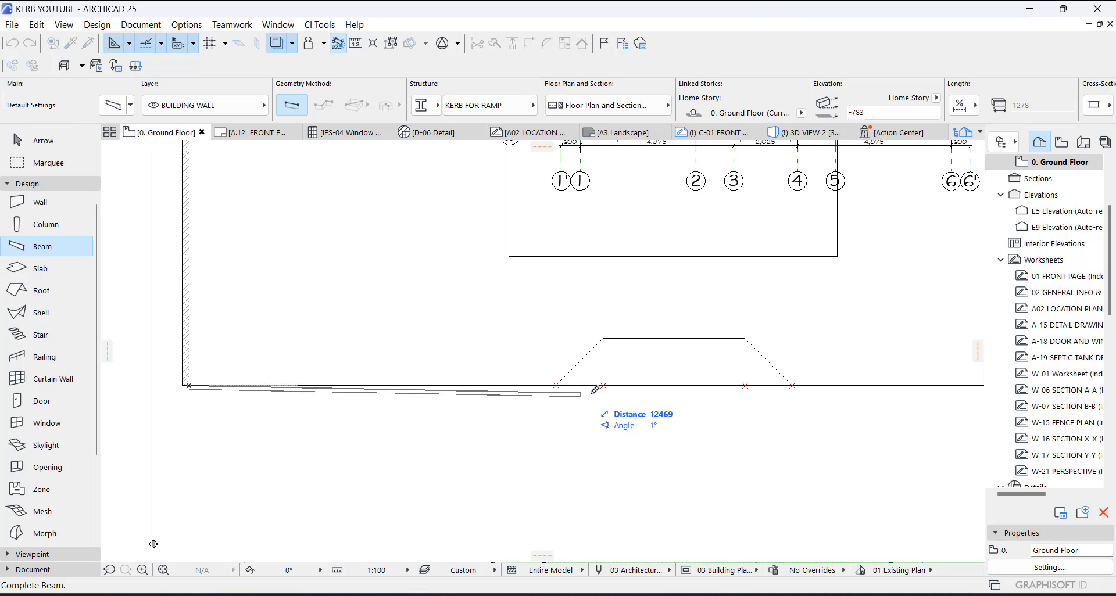
{"action": "scroll", "coordinate": [594, 389], "scroll_direction": "up", "scroll_amount": 1}
{"action": "scroll", "coordinate": [524, 384], "scroll_direction": "up", "scroll_amount": 1}
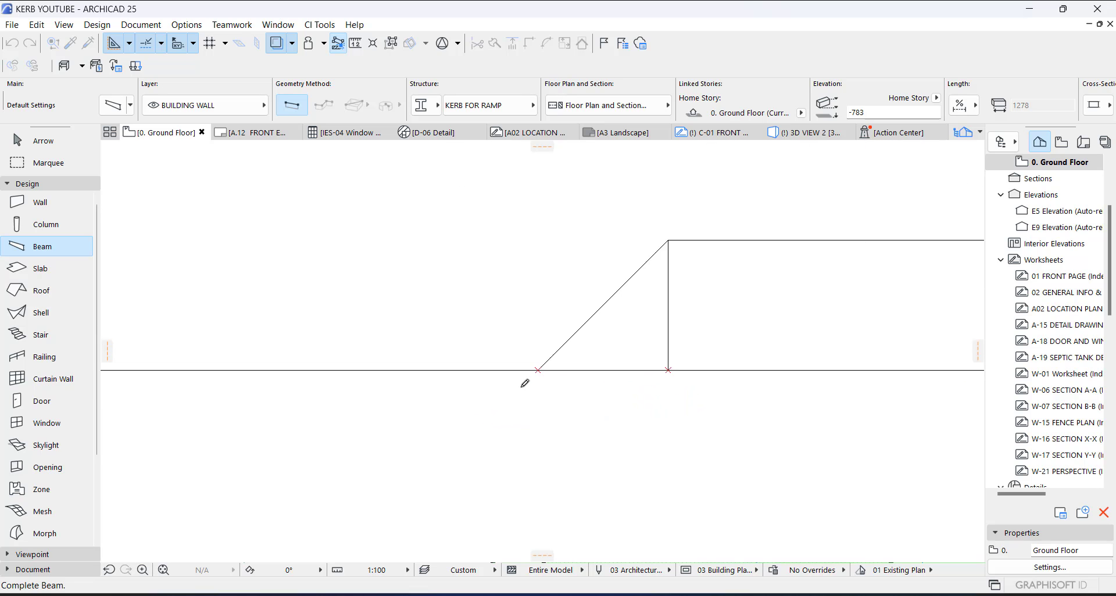
{"action": "scroll", "coordinate": [538, 369], "scroll_direction": "up", "scroll_amount": 2}
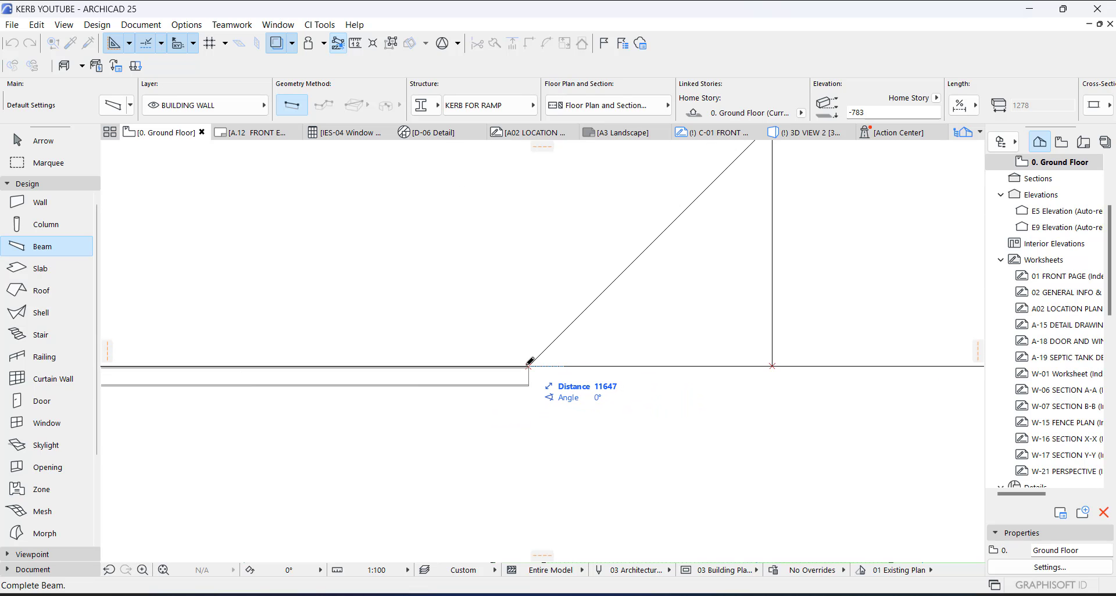
{"action": "left_click", "coordinate": [528, 365]}
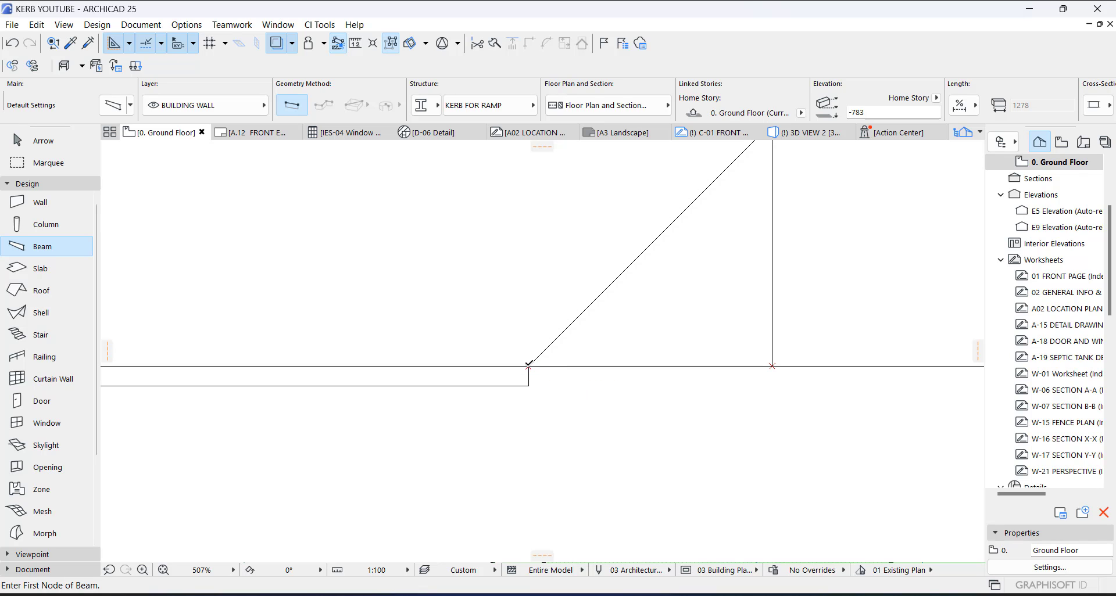
Draw one kerb beam along the base of the ramp's left flare and another across its rectangular middle section
{"action": "left_click", "coordinate": [528, 365]}
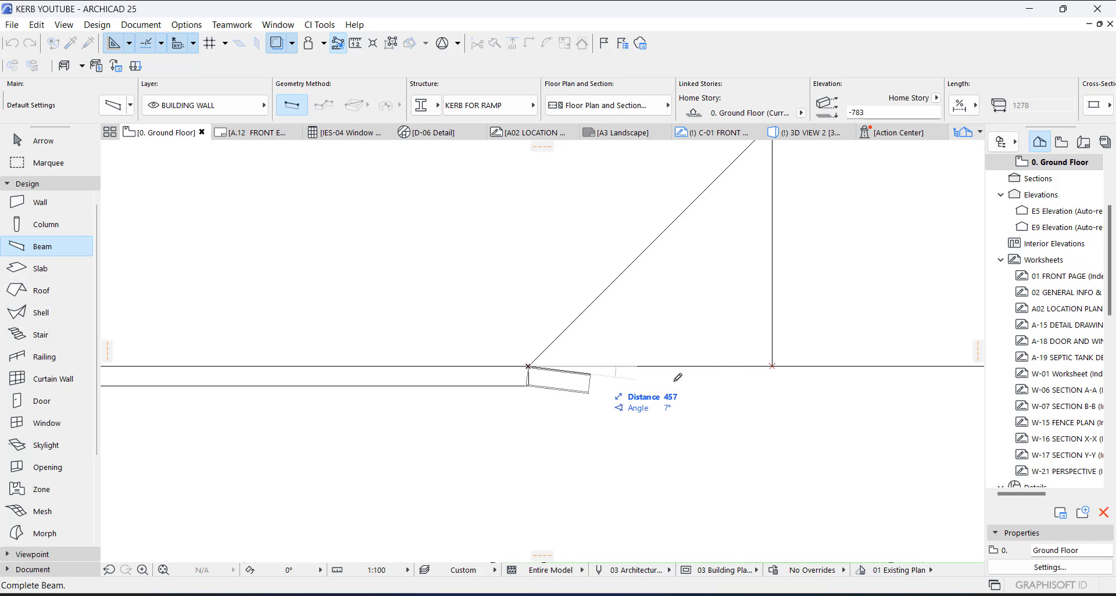
{"action": "left_click", "coordinate": [773, 365]}
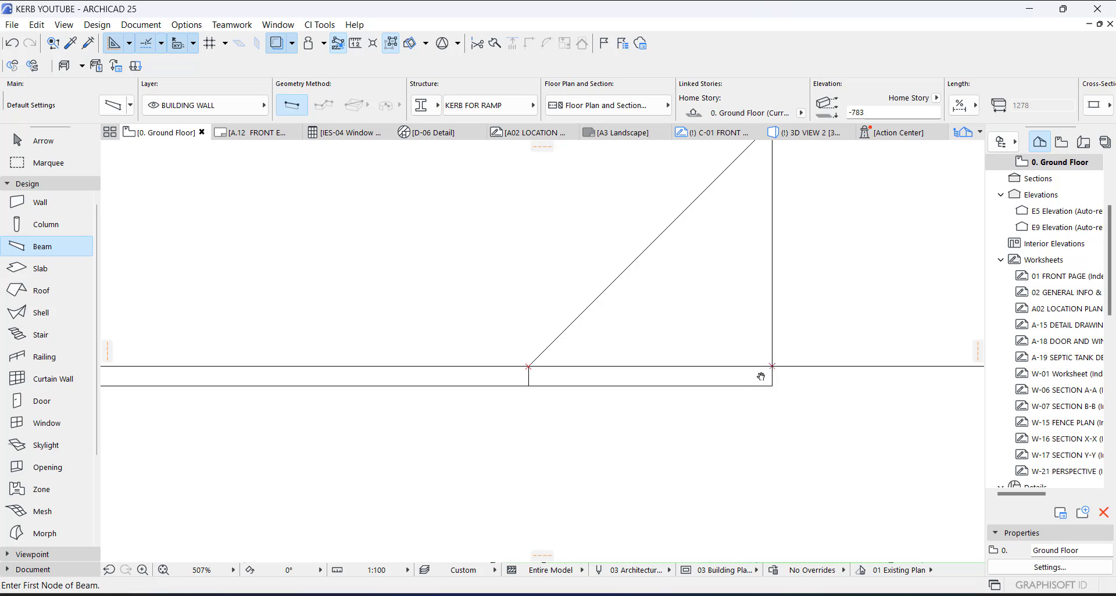
{"action": "middle_click_drag", "start_coordinate": [761, 377], "coordinate": [626, 386]}
{"action": "scroll", "coordinate": [374, 354], "scroll_direction": "right", "scroll_amount": 5}
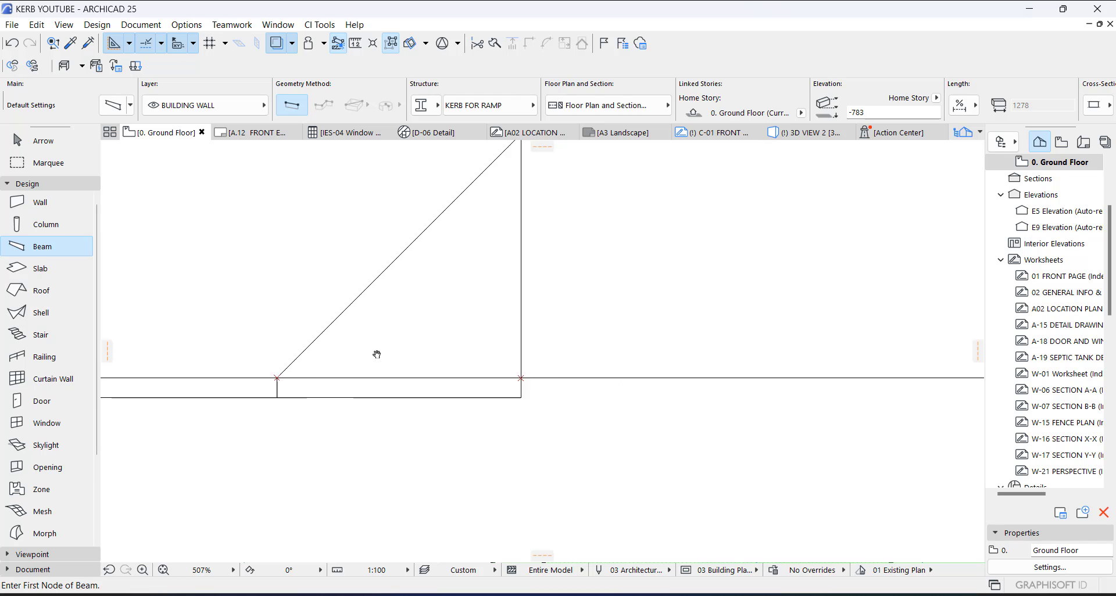
{"action": "left_click", "coordinate": [394, 375]}
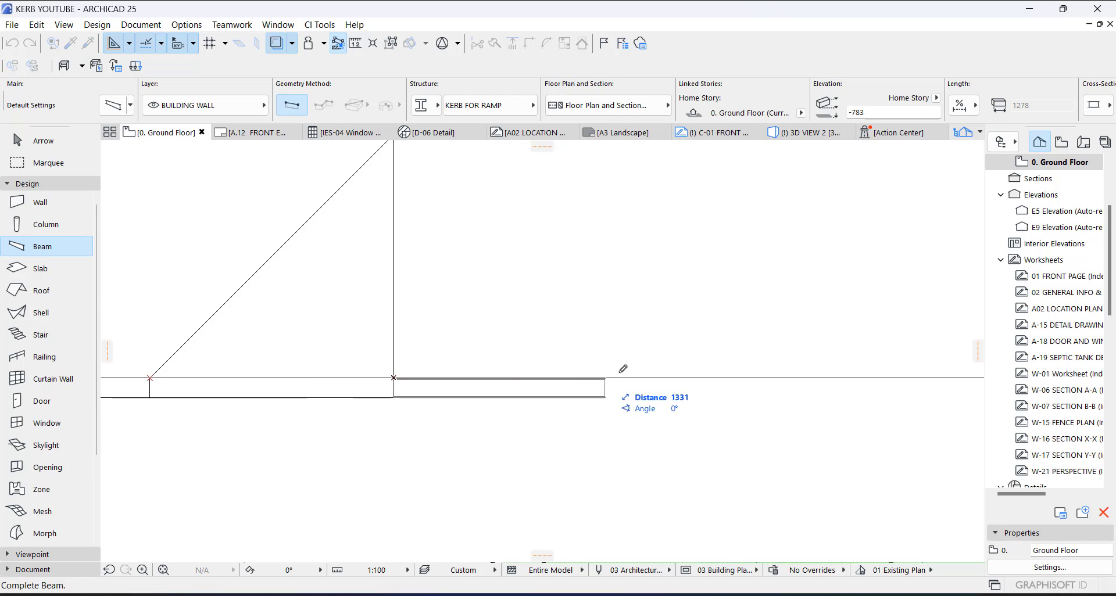
{"action": "scroll", "coordinate": [523, 366], "scroll_direction": "right", "scroll_amount": 10}
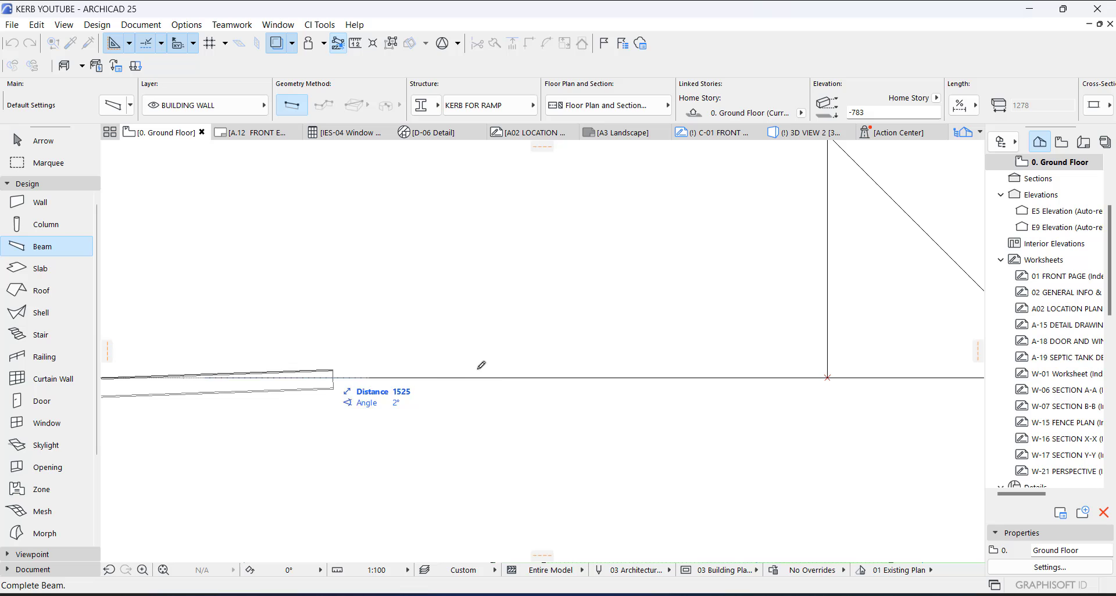
{"action": "left_click", "coordinate": [830, 377]}
Draw a kerb beam along the base of the right flare and another about 2 m long beyond it
{"action": "scroll", "coordinate": [807, 378], "scroll_direction": "down", "scroll_amount": 2}
{"action": "middle_click_drag", "start_coordinate": [799, 376], "coordinate": [565, 407]}
{"action": "scroll", "coordinate": [555, 407], "scroll_direction": "up", "scroll_amount": 2}
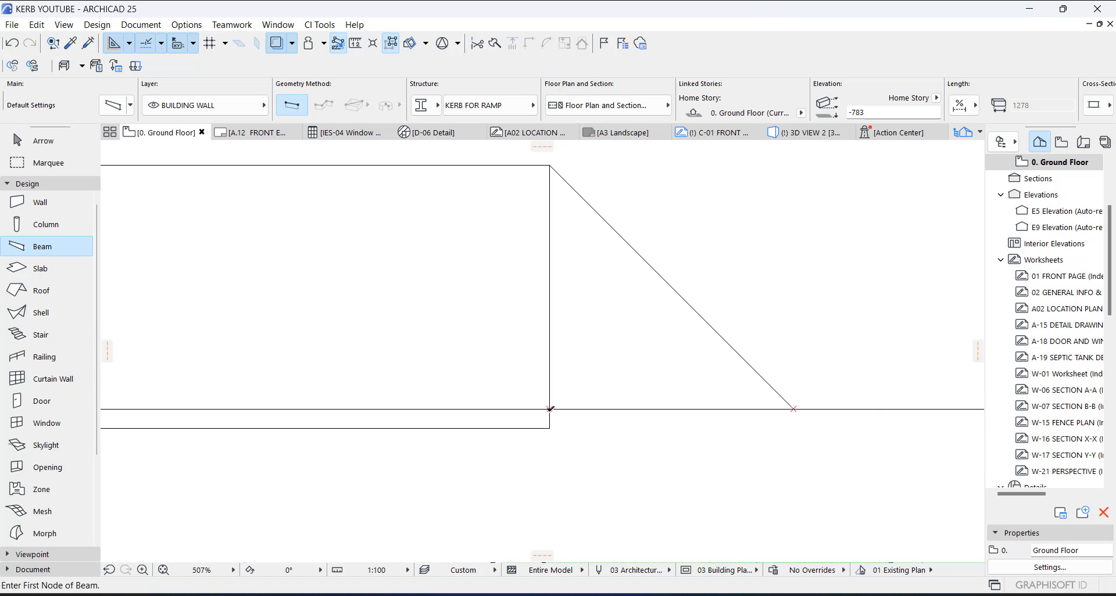
{"action": "left_click", "coordinate": [556, 407]}
{"action": "left_click", "coordinate": [793, 408]}
{"action": "middle_click_drag", "start_coordinate": [807, 395], "coordinate": [467, 366]}
{"action": "left_click", "coordinate": [466, 383]}
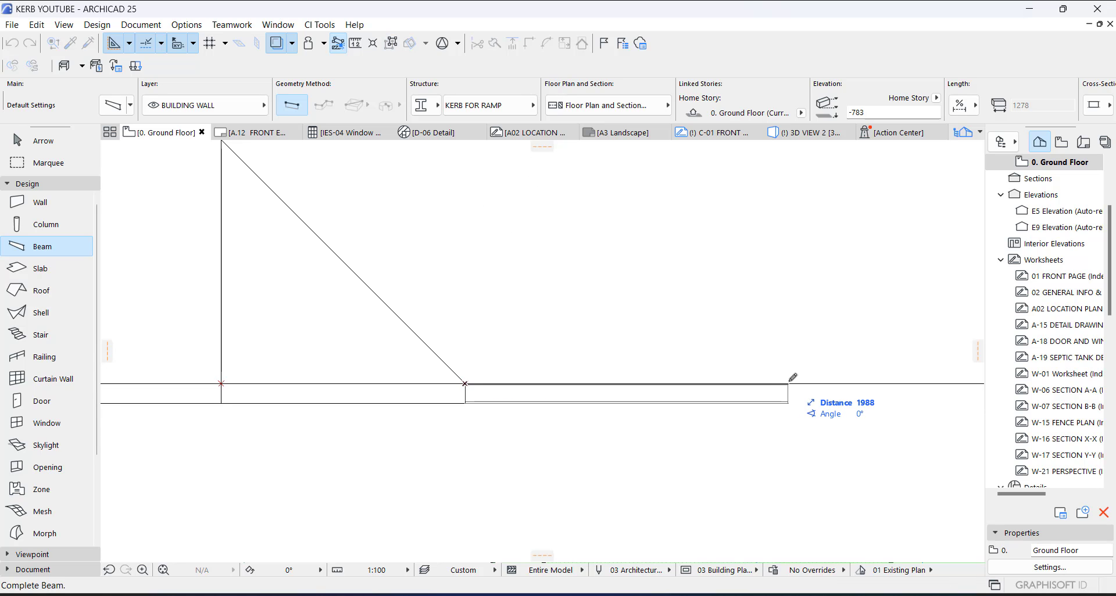
{"action": "left_click", "coordinate": [794, 380]}
{"action": "key", "text": "Escape"}
Shorten the kerb beam left of the ramp to about 2543 mm by moving its wall-side end toward the flare
{"action": "scroll", "coordinate": [779, 342], "scroll_direction": "down", "scroll_amount": 1}
{"action": "scroll", "coordinate": [779, 343], "scroll_direction": "down", "scroll_amount": 5}
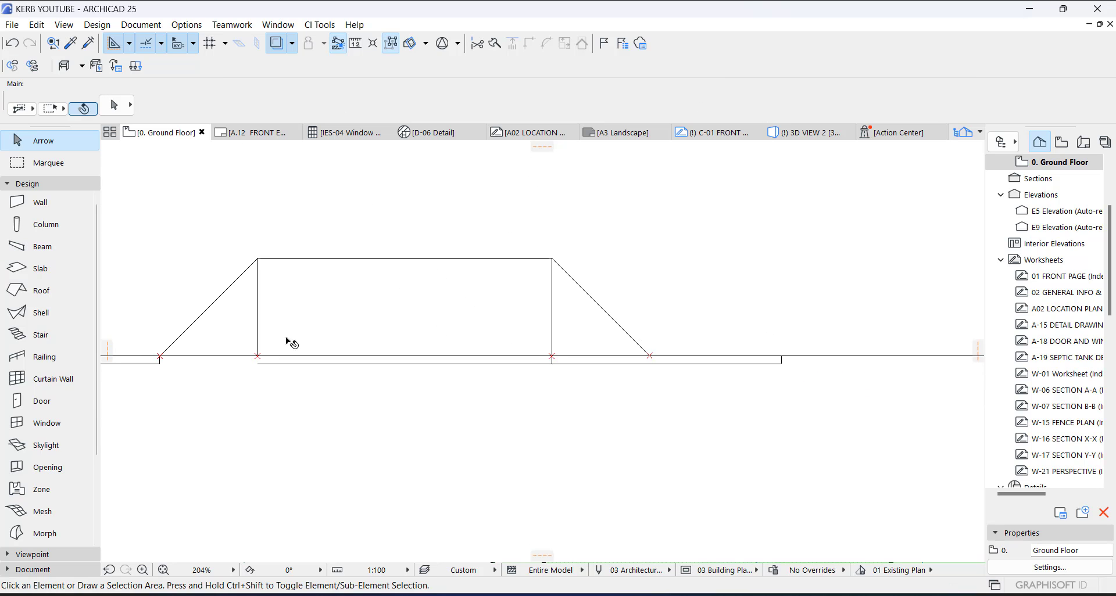
{"action": "middle_click_drag", "start_coordinate": [292, 341], "coordinate": [525, 347]}
{"action": "left_click", "coordinate": [268, 356]}
{"action": "middle_click_drag", "start_coordinate": [268, 359], "coordinate": [229, 333]}
{"action": "scroll", "coordinate": [299, 355], "scroll_direction": "down", "scroll_amount": 5}
{"action": "left_click", "coordinate": [297, 355]}
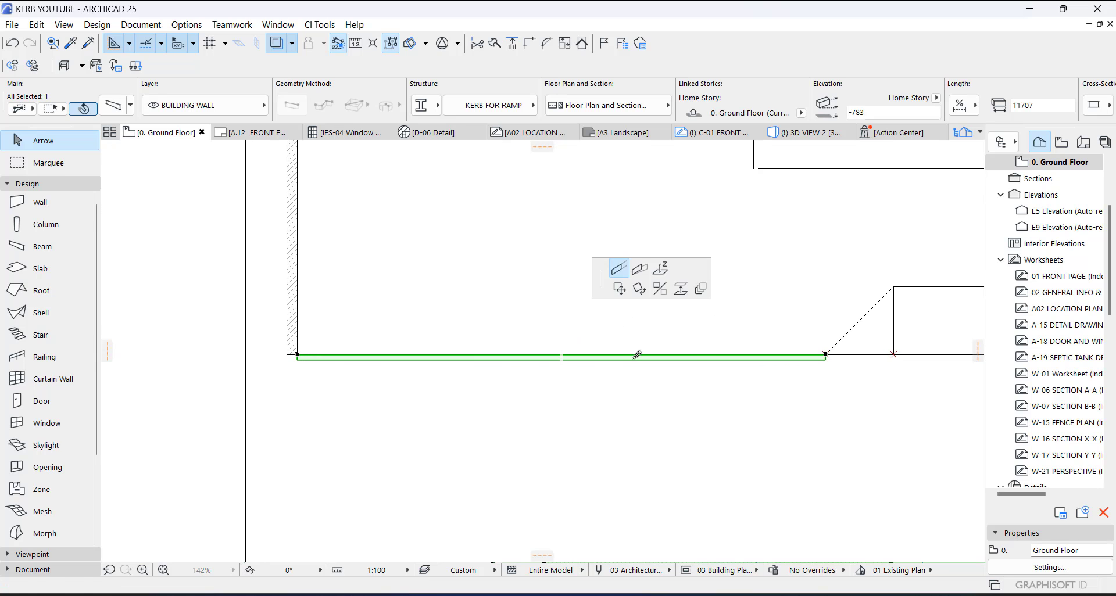
{"action": "scroll", "coordinate": [744, 354], "scroll_direction": "up", "scroll_amount": 4}
{"action": "left_click", "coordinate": [680, 350]}
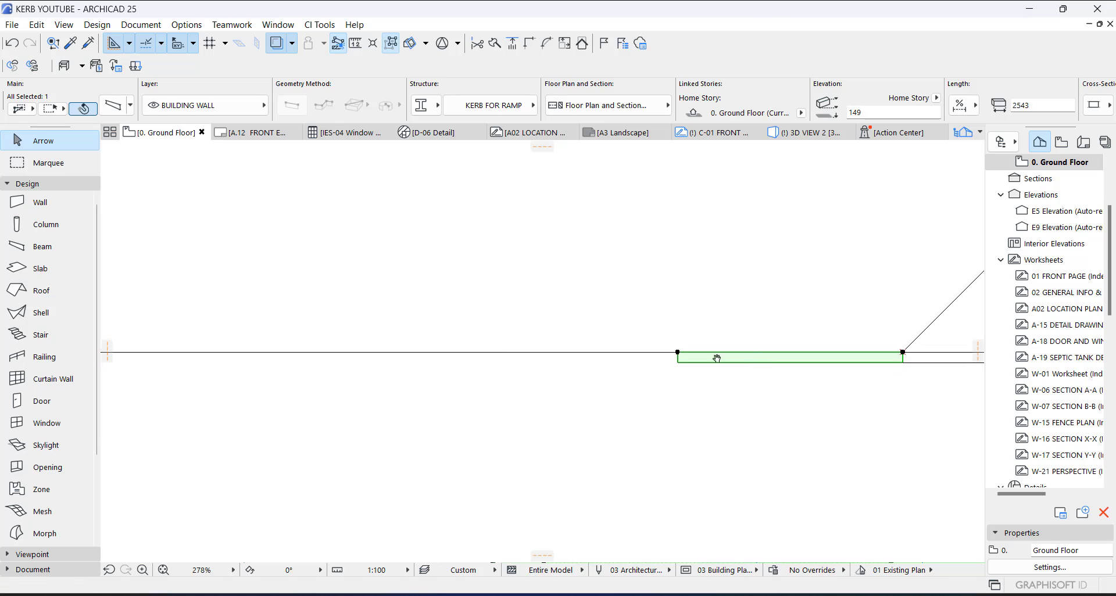
In the 3D view, select all the kerb beams, set their inclination to 0°, and deselect them
{"action": "key", "text": "F3"}
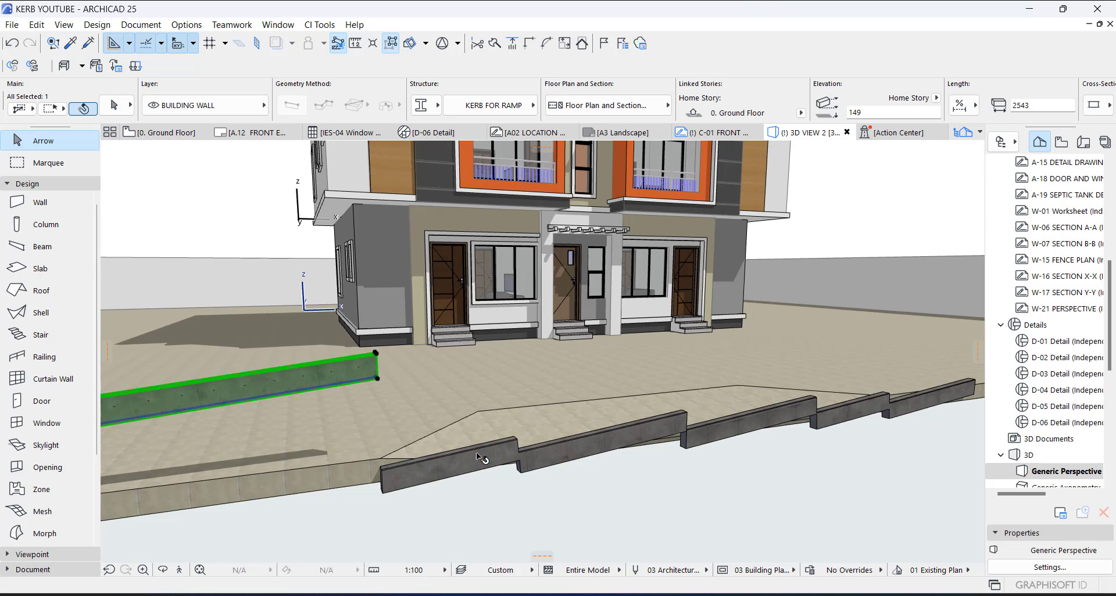
{"action": "left_click", "coordinate": [452, 456], "text": "shift"}
{"action": "left_click", "coordinate": [581, 450], "text": "shift"}
{"action": "left_click", "coordinate": [802, 414], "text": "shift"}
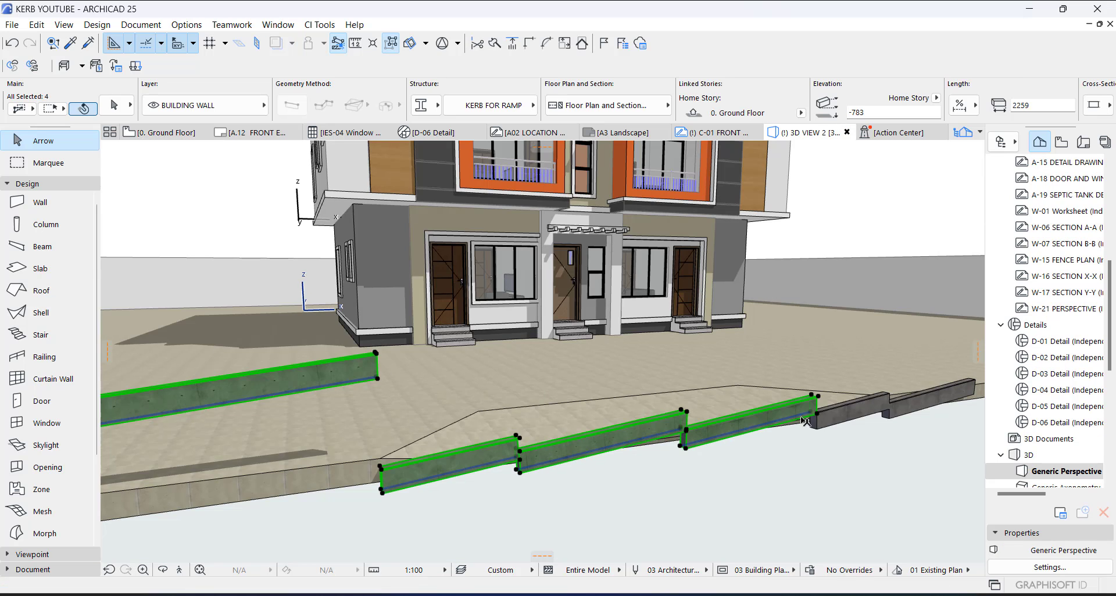
{"action": "left_click", "coordinate": [853, 411], "text": "shift"}
{"action": "left_click", "coordinate": [929, 397], "text": "shift"}
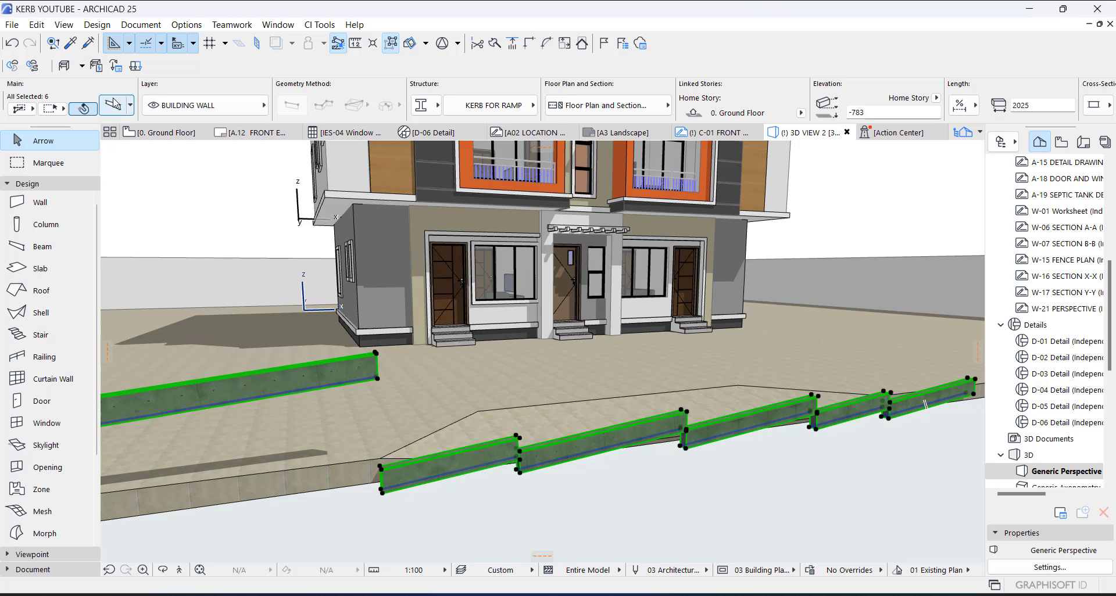
{"action": "key", "text": "ctrl+t"}
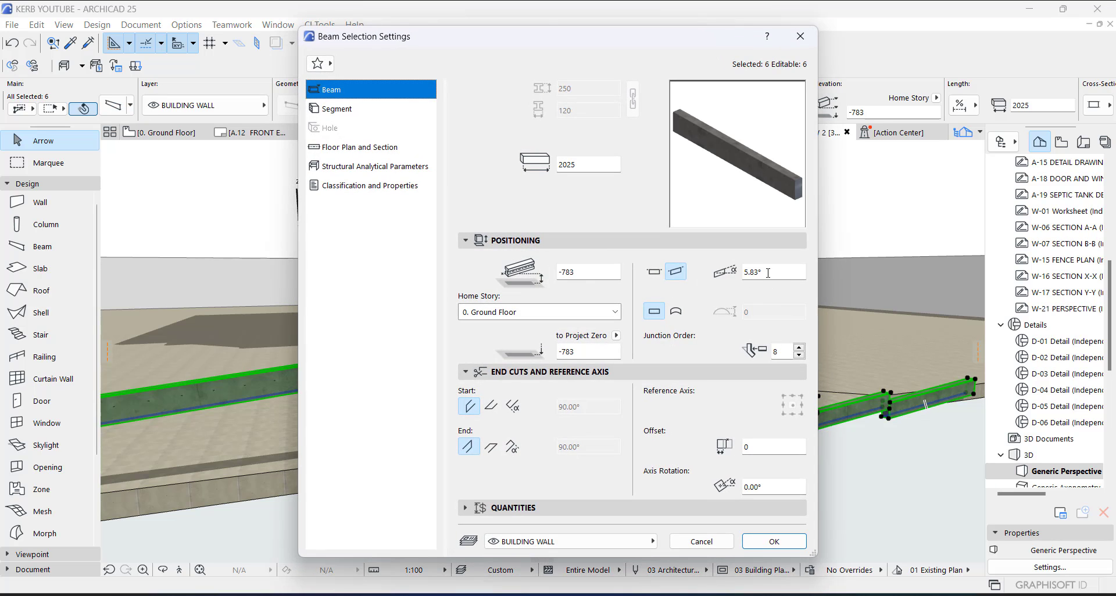
{"action": "left_click", "coordinate": [767, 272]}
{"action": "type", "text": "0"}
{"action": "left_click", "coordinate": [763, 542]}
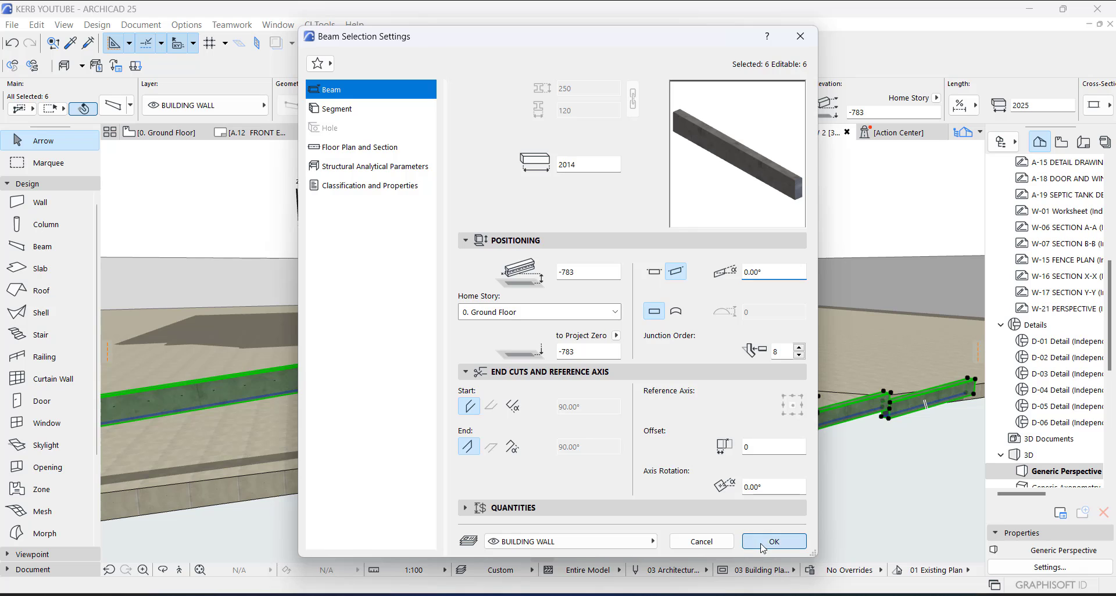
{"action": "key", "text": "Escape"}
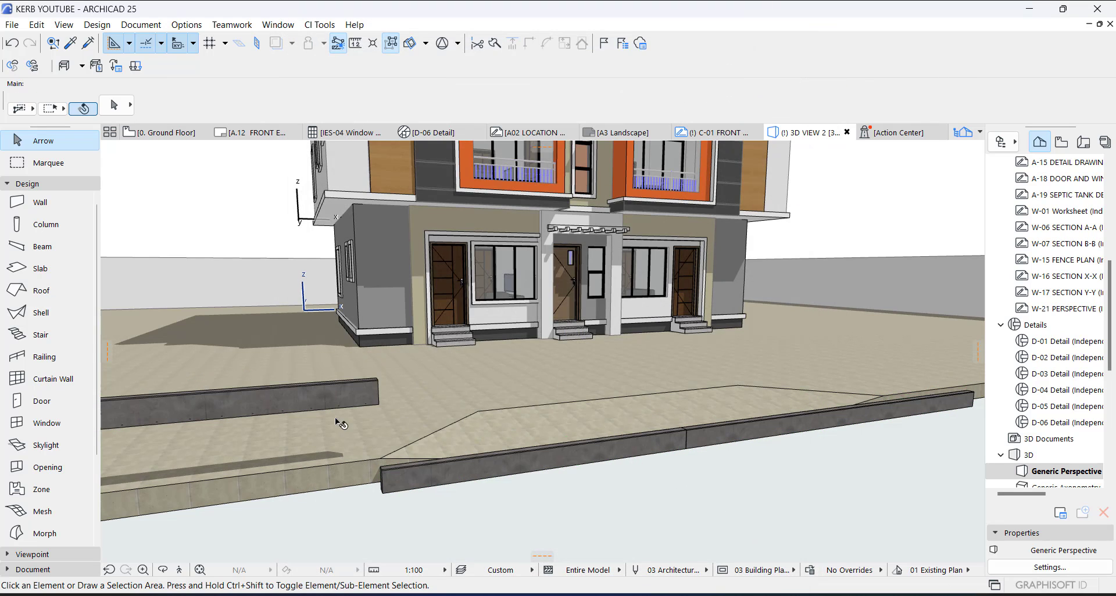
Lower the raised kerb beam beside the ramp's left flare so its top edge aligns with the paving edge
{"action": "scroll", "coordinate": [372, 384], "scroll_direction": "down", "scroll_amount": 2}
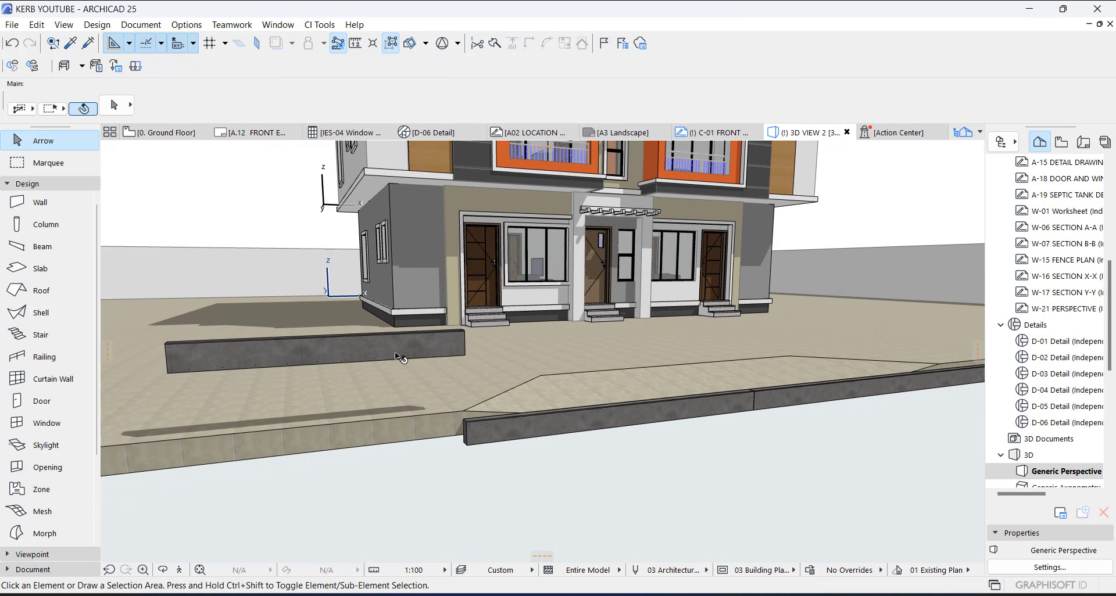
{"action": "left_click", "coordinate": [392, 344]}
{"action": "scroll", "coordinate": [620, 357], "scroll_direction": "up", "scroll_amount": 3}
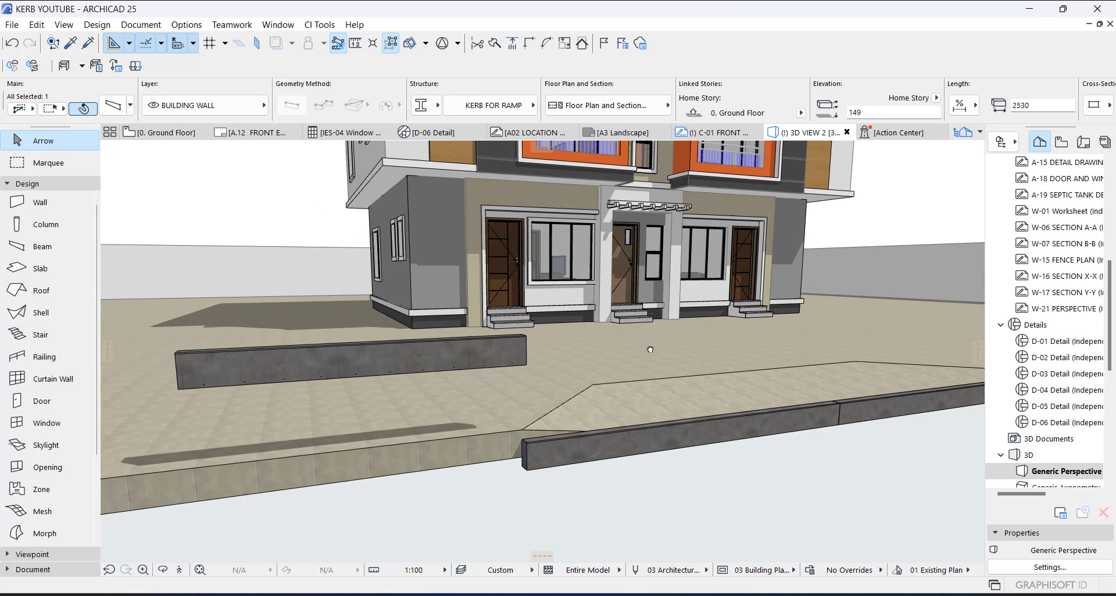
{"action": "key", "text": "ctrl+d"}
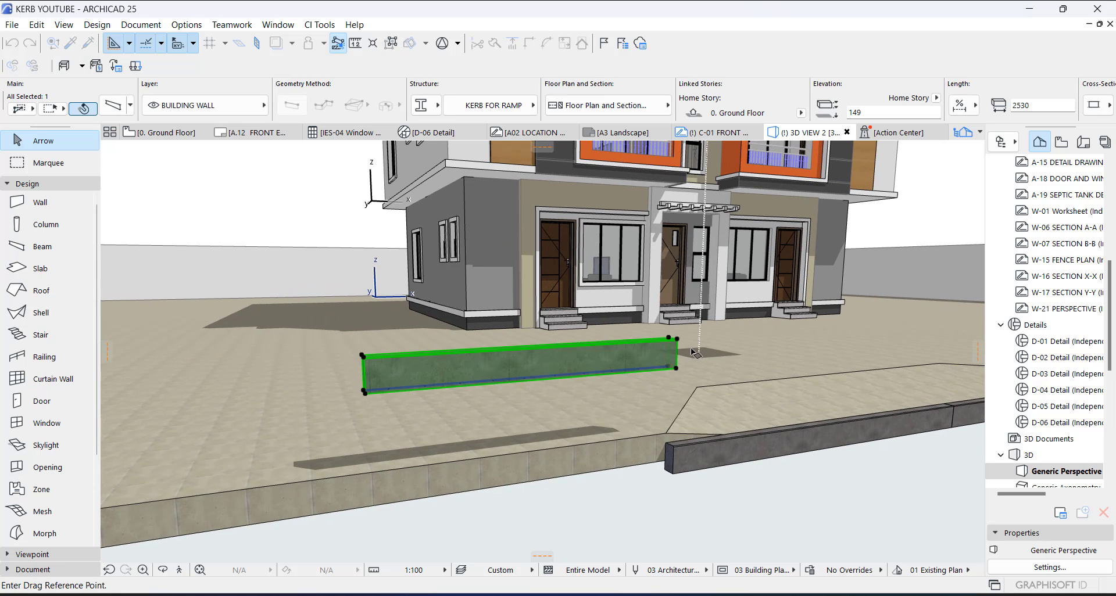
{"action": "middle_click_drag", "start_coordinate": [675, 376], "coordinate": [457, 406]}
{"action": "scroll", "coordinate": [495, 437], "scroll_direction": "up", "scroll_amount": 1}
{"action": "middle_click_drag", "start_coordinate": [495, 437], "coordinate": [499, 390]}
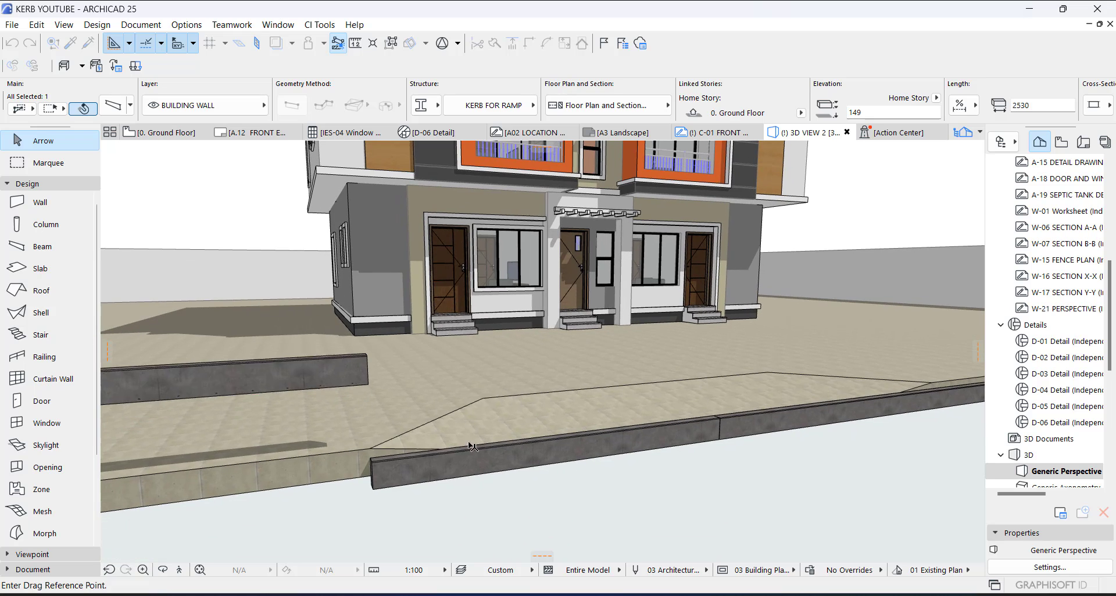
{"action": "key", "text": "ctrl"}
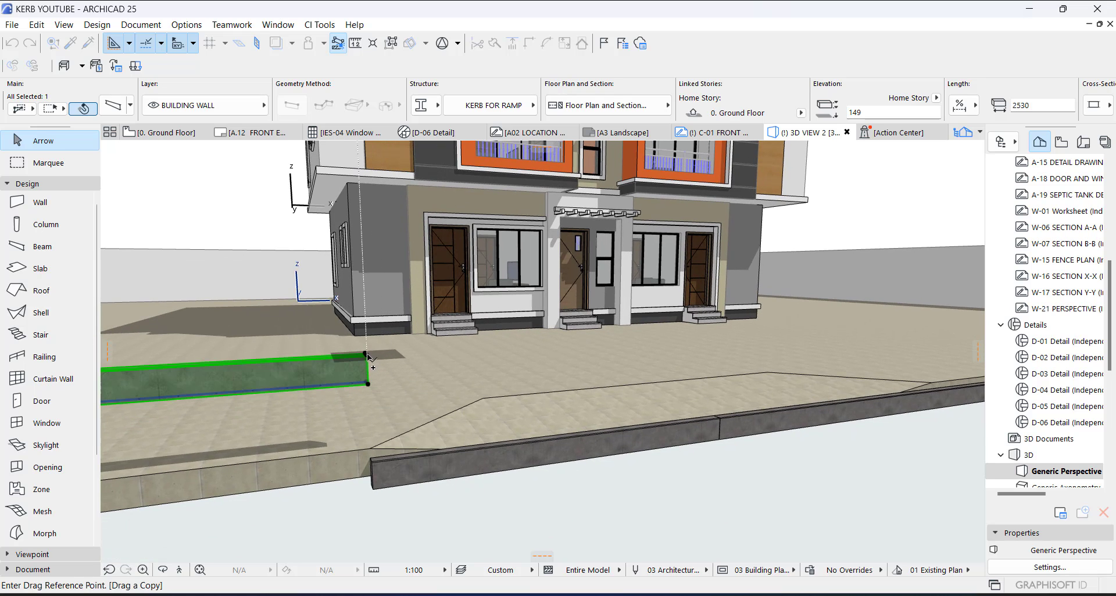
{"action": "left_click", "coordinate": [366, 383]}
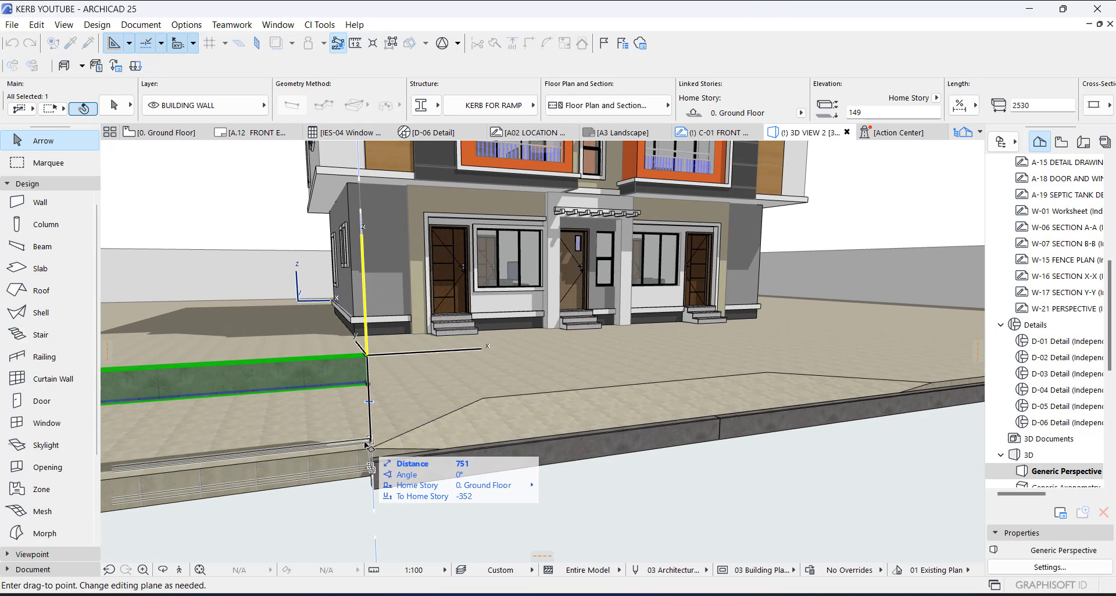
{"action": "left_click", "coordinate": [370, 451]}
{"action": "key", "text": "Escape"}
{"action": "scroll", "coordinate": [372, 450], "scroll_direction": "up", "scroll_amount": 3}
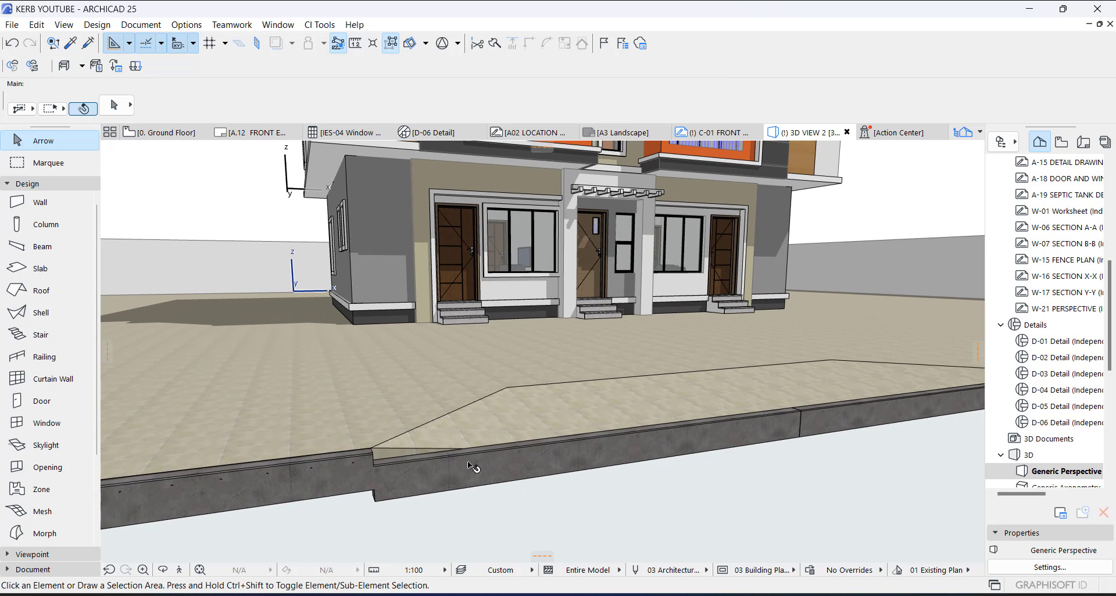
Pick up the lowered kerb beam's settings, with elevation -700, and transfer them to the other kerb beams along the edge
{"action": "scroll", "coordinate": [444, 468], "scroll_direction": "up", "scroll_amount": 1}
{"action": "left_click", "coordinate": [336, 484], "text": "alt"}
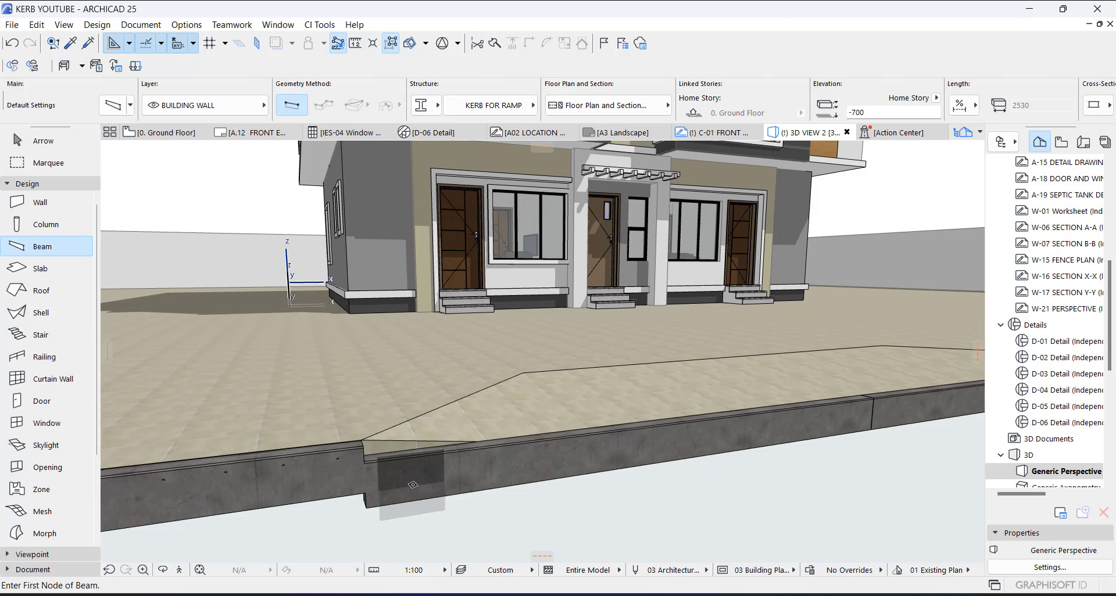
{"action": "scroll", "coordinate": [366, 474], "scroll_direction": "down", "scroll_amount": 1}
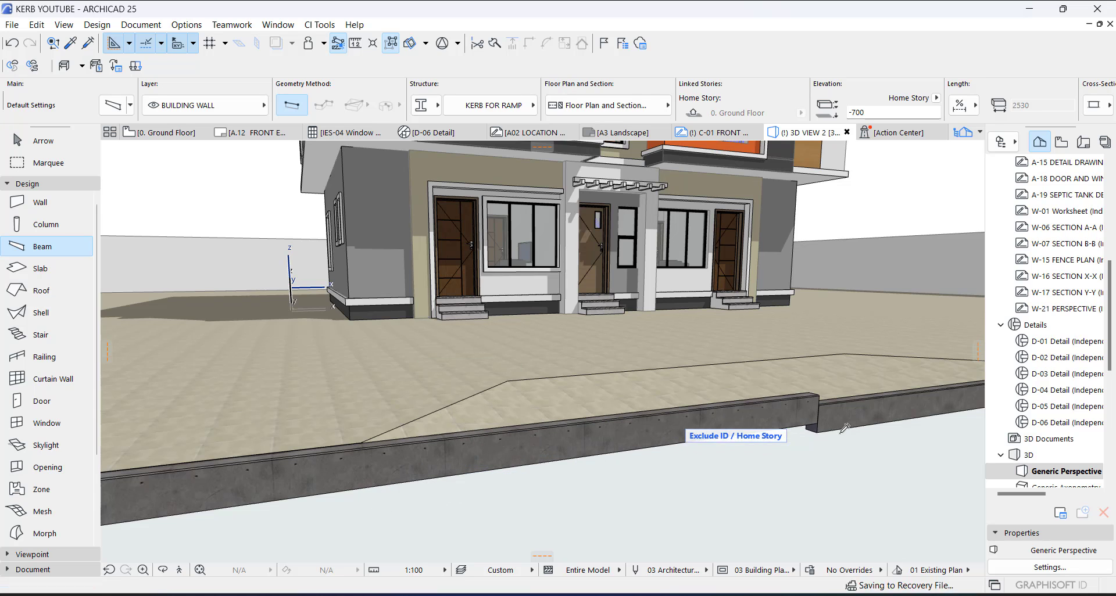
{"action": "scroll", "coordinate": [844, 429], "scroll_direction": "up", "scroll_amount": 3}
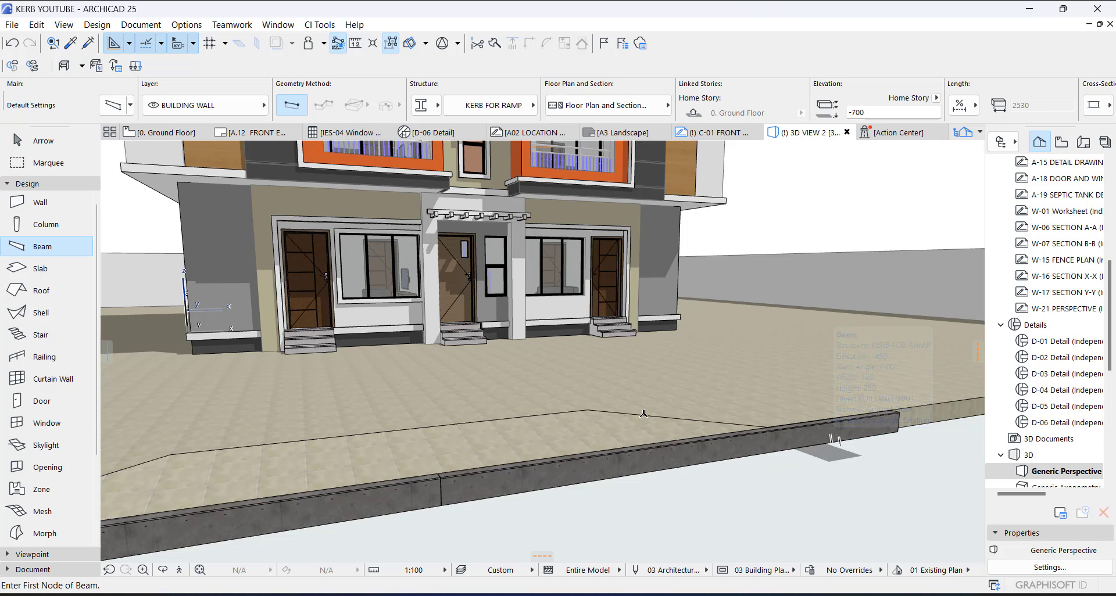
{"action": "key", "text": "Escape"}
Select the two kerb beams across the ramp's middle section and move them vertically down to elevation -1048
{"action": "middle_click_drag", "start_coordinate": [528, 428], "coordinate": [575, 449]}
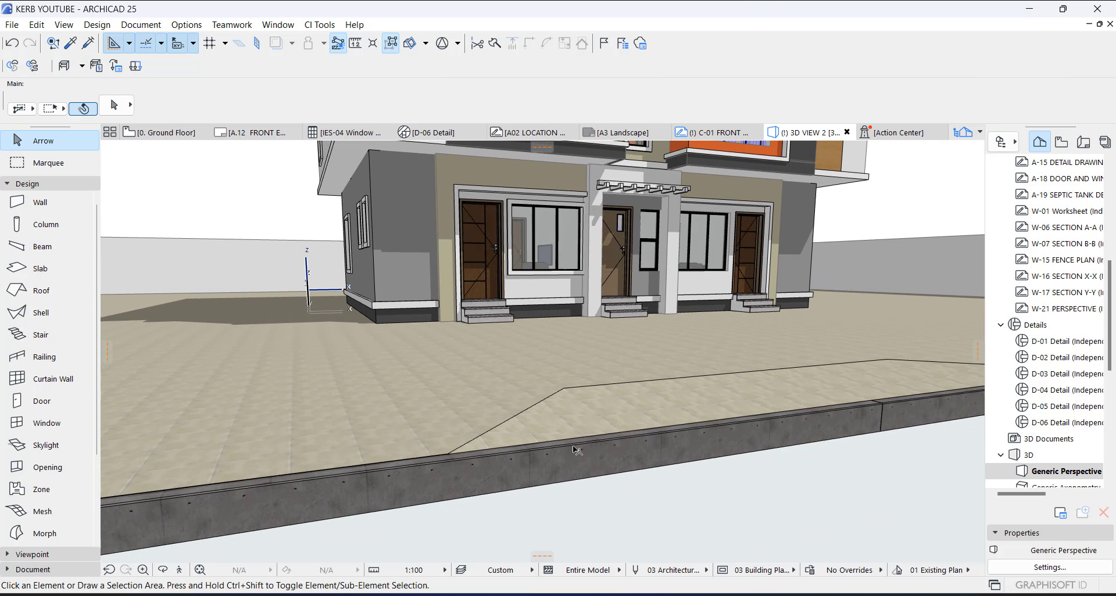
{"action": "left_click", "coordinate": [703, 451]}
{"action": "scroll", "coordinate": [706, 465], "scroll_direction": "up", "scroll_amount": 3}
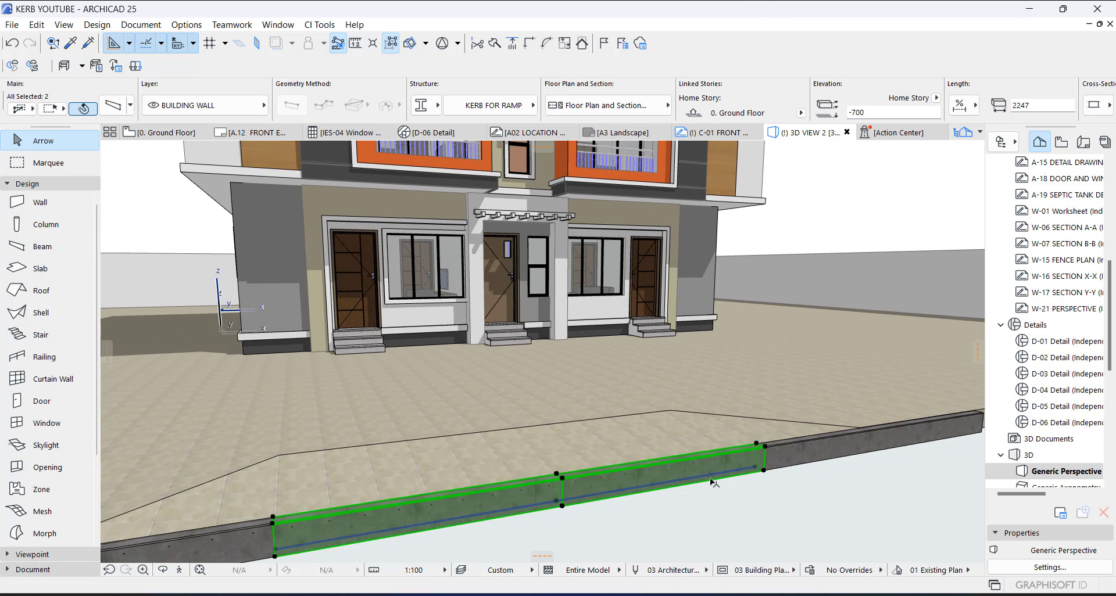
{"action": "middle_click_drag", "start_coordinate": [721, 479], "coordinate": [866, 384]}
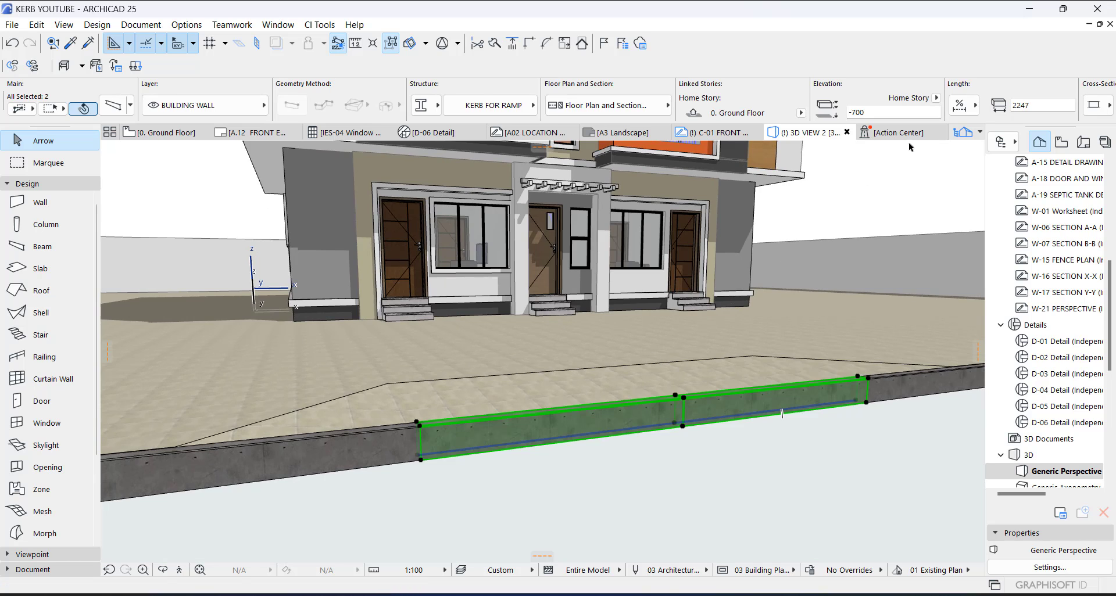
{"action": "key", "text": "ctrl+d"}
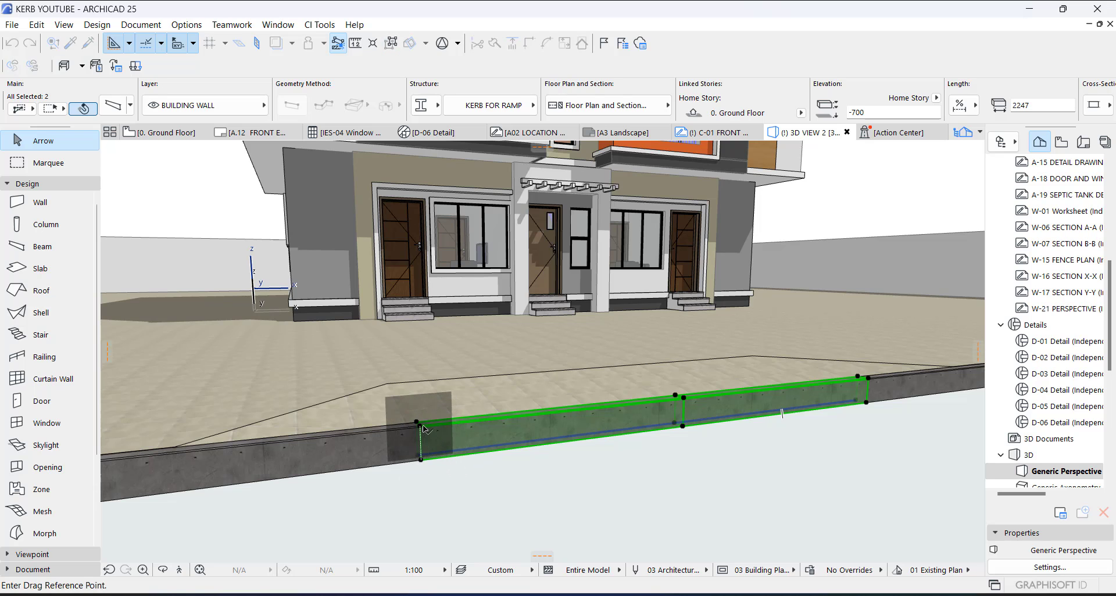
{"action": "left_click", "coordinate": [420, 425]}
{"action": "left_click", "coordinate": [423, 470]}
Raise the two middle kerb beams to elevation -900 so their back top edge meets the ramp's lower edge, and deselect them
{"action": "scroll", "coordinate": [428, 466], "scroll_direction": "up", "scroll_amount": 5}
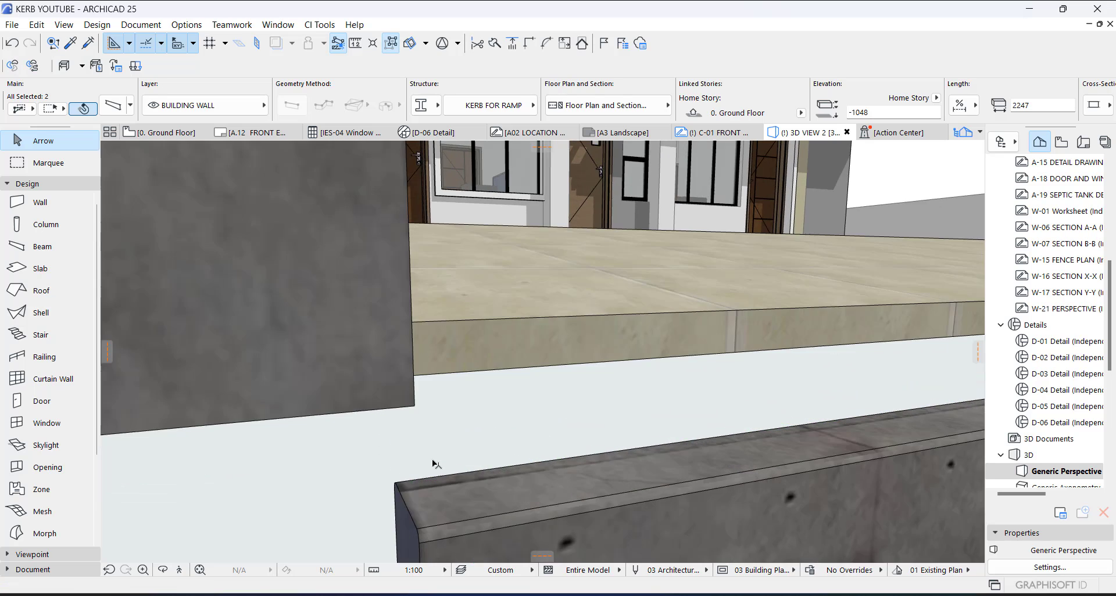
{"action": "scroll", "coordinate": [432, 463], "scroll_direction": "down", "scroll_amount": 5}
{"action": "left_click", "coordinate": [398, 495]}
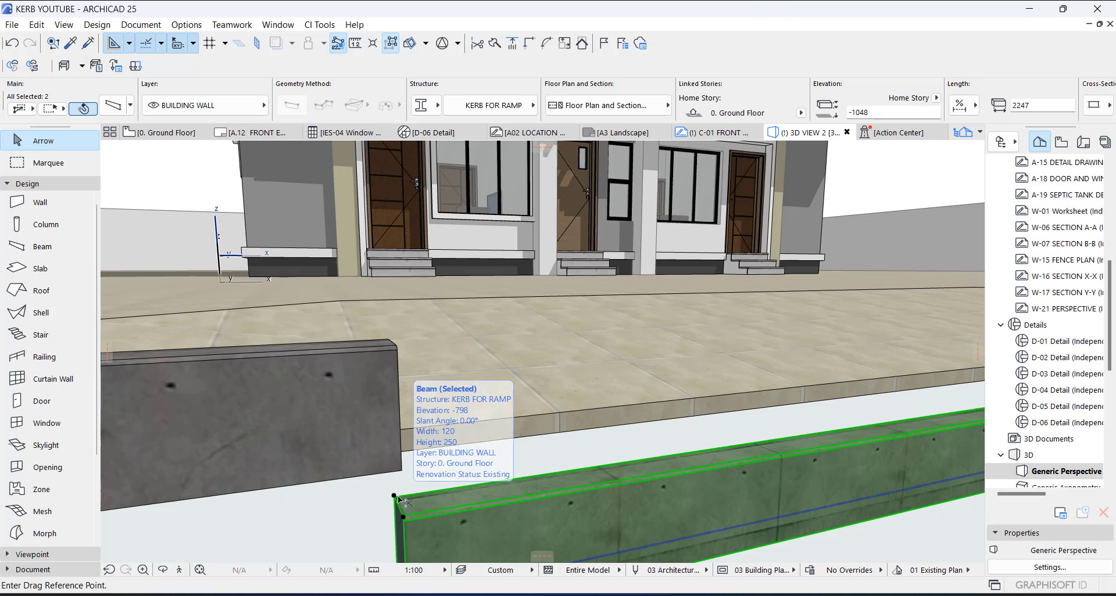
{"action": "left_click", "coordinate": [398, 495]}
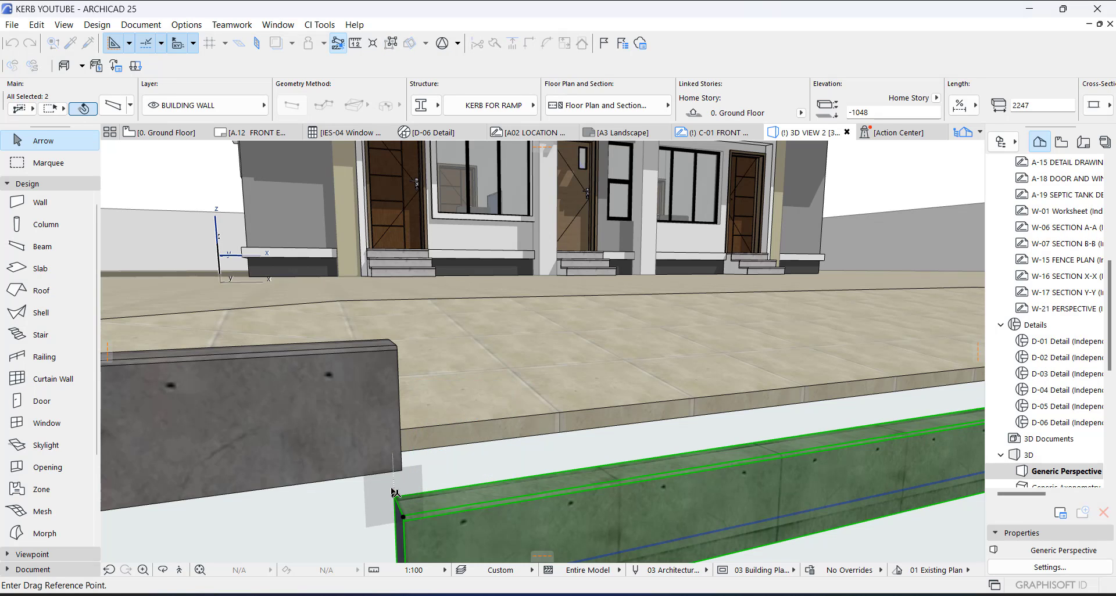
{"action": "left_click", "coordinate": [401, 433]}
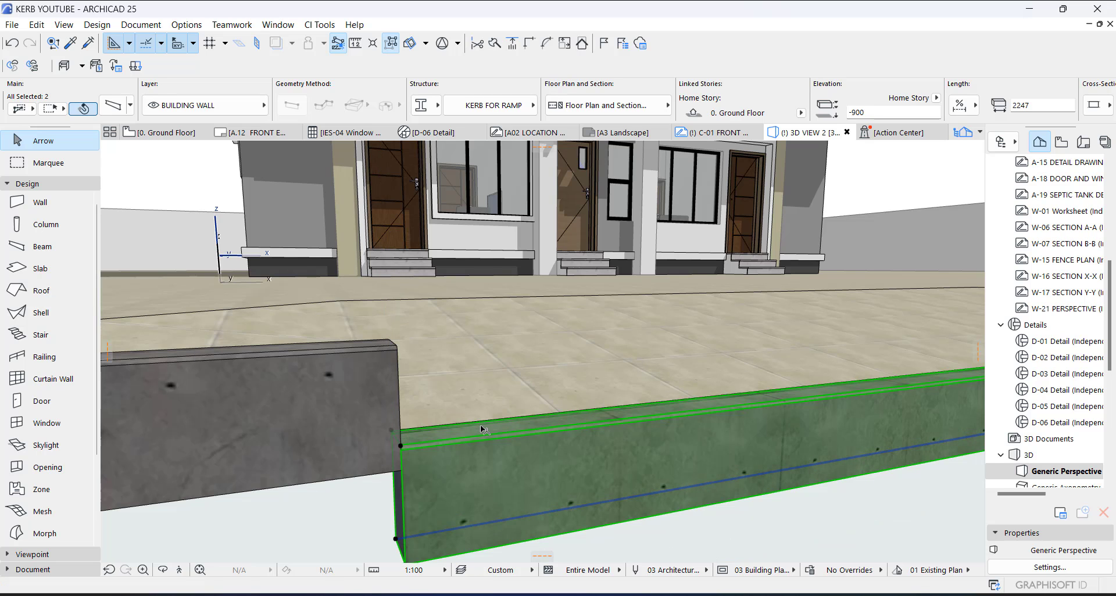
{"action": "key", "text": "Escape"}
{"action": "left_click", "coordinate": [485, 425]}
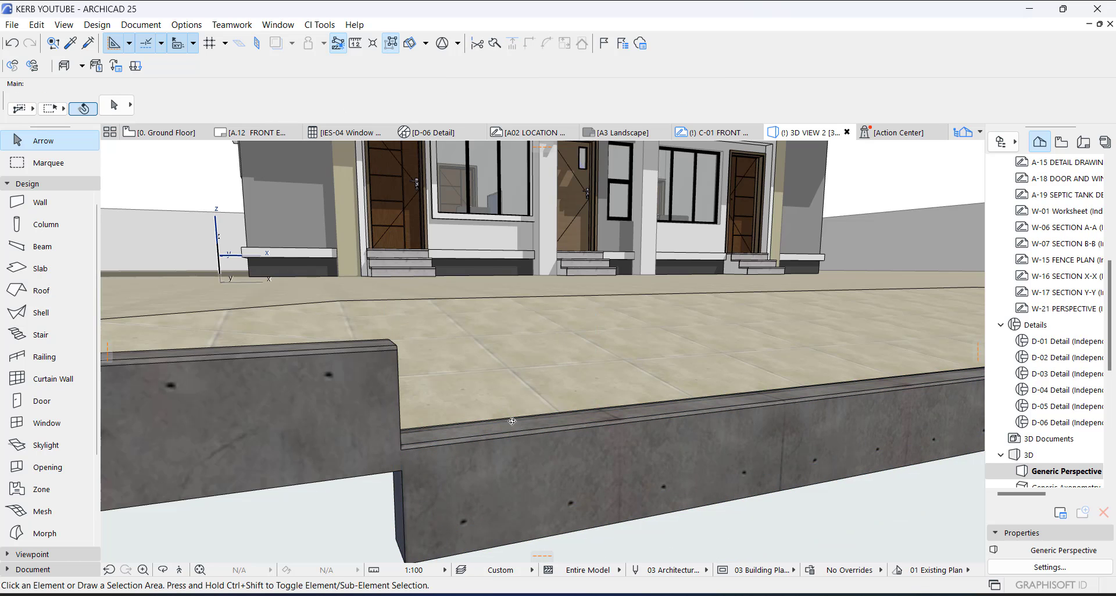
Incline the left flare's kerb beam by lowering its ramp-side end 200 mm to meet the middle beam's bottom corner
{"action": "middle_click_drag", "start_coordinate": [512, 421], "coordinate": [322, 355], "text": "shift"}
{"action": "left_click", "coordinate": [459, 374]}
{"action": "key", "text": "Escape"}
{"action": "left_click", "coordinate": [569, 427]}
{"action": "scroll", "coordinate": [433, 385], "scroll_direction": "up", "scroll_amount": 1}
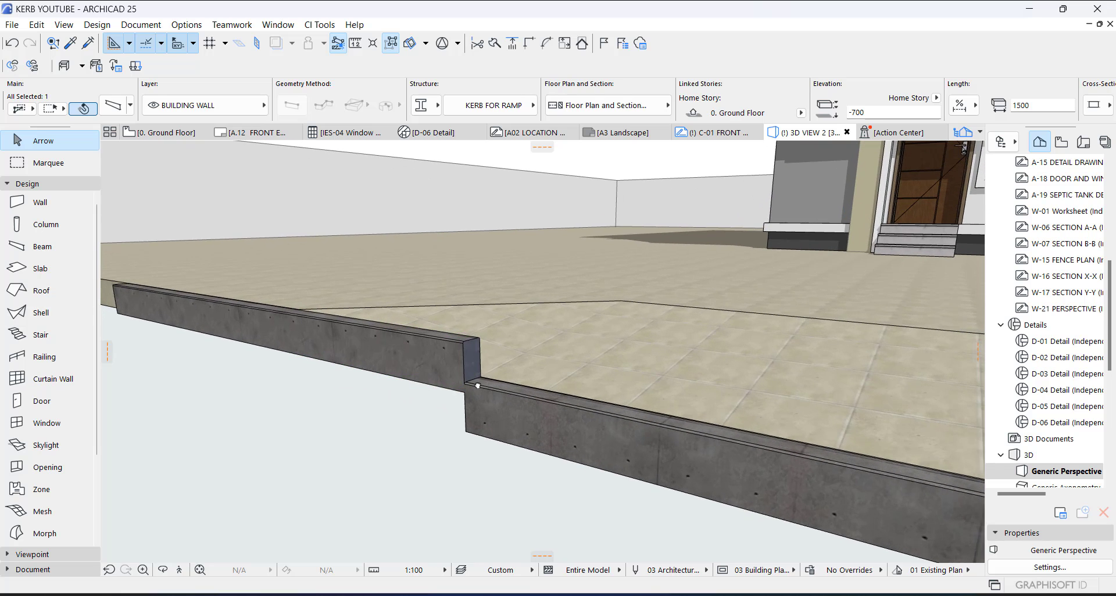
{"action": "middle_click_drag", "start_coordinate": [479, 385], "coordinate": [587, 336], "text": "shift"}
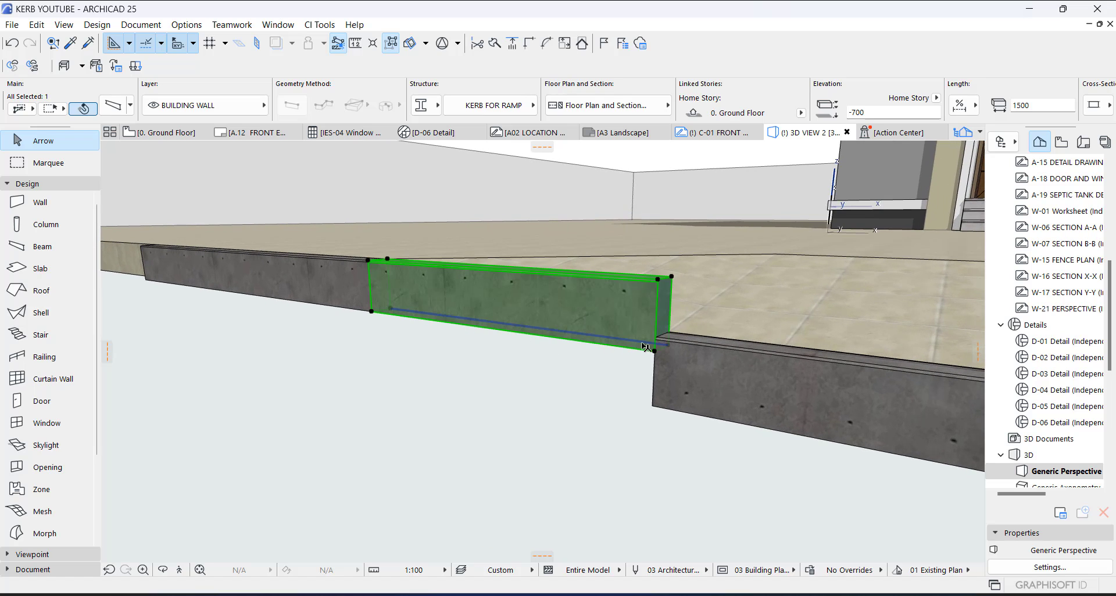
{"action": "left_click", "coordinate": [669, 348]}
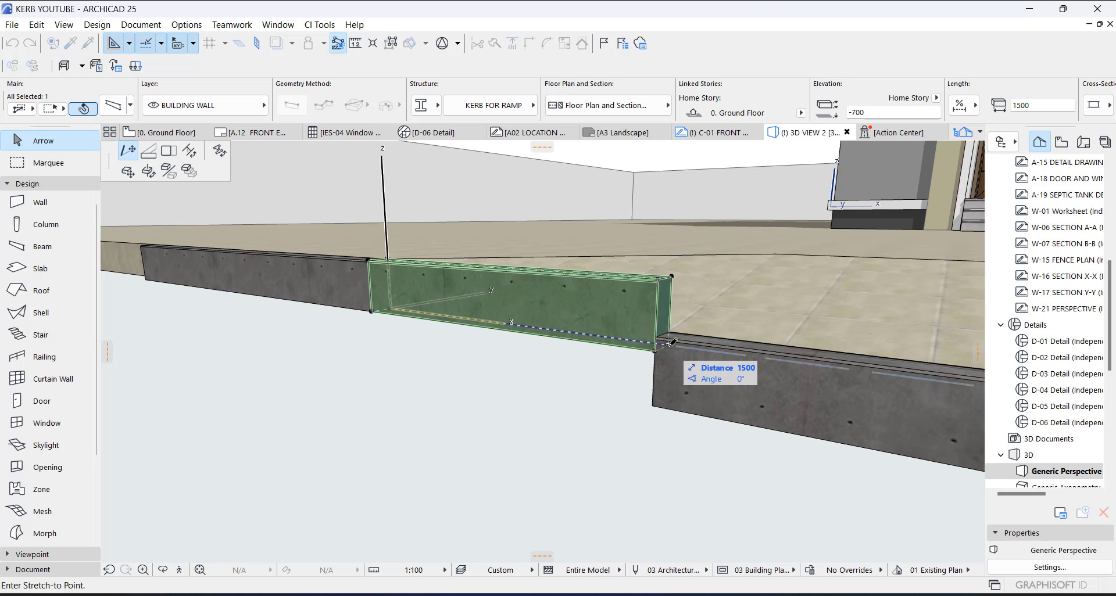
{"action": "left_click", "coordinate": [150, 152]}
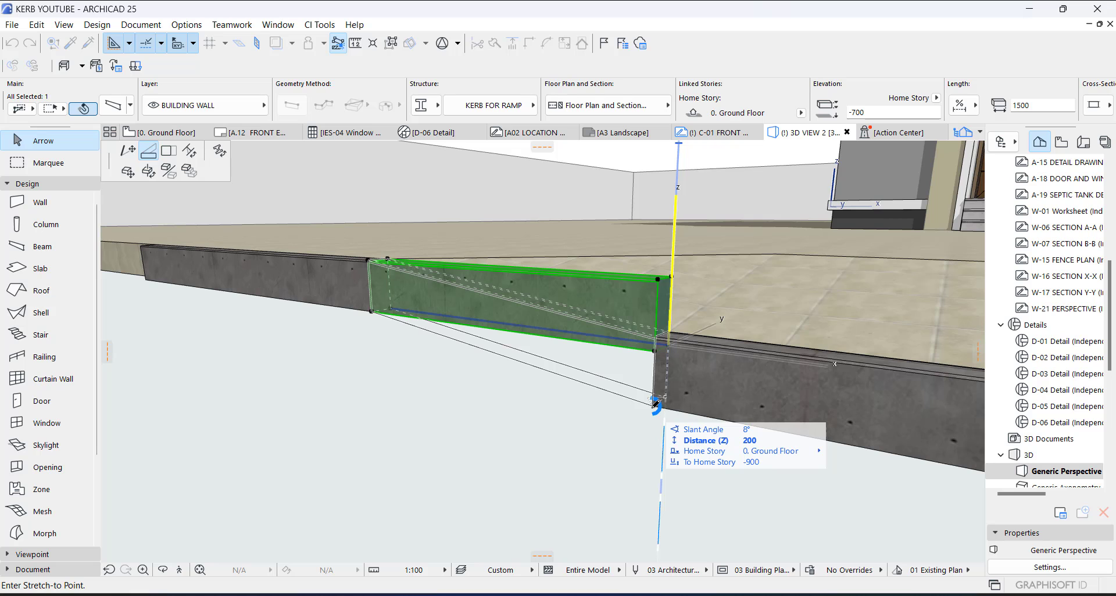
{"action": "left_click", "coordinate": [654, 405]}
{"action": "middle_click_drag", "start_coordinate": [740, 398], "coordinate": [480, 393]}
{"action": "scroll", "coordinate": [257, 391], "scroll_direction": "down", "scroll_amount": 3}
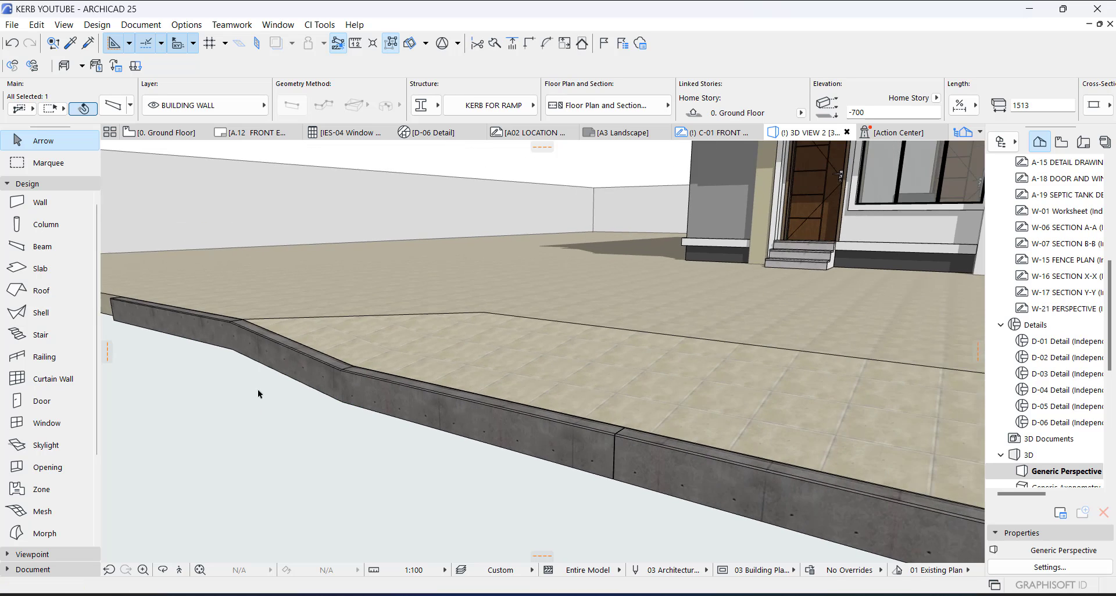
Incline the right flare's kerb beam by lowering its ramp-side end to the adjoining middle beam's bottom corner, and deselect it
{"action": "scroll", "coordinate": [258, 391], "scroll_direction": "down", "scroll_amount": 2}
{"action": "middle_click_drag", "start_coordinate": [546, 368], "coordinate": [483, 317]}
{"action": "scroll", "coordinate": [465, 342], "scroll_direction": "up", "scroll_amount": 1}
{"action": "middle_click_drag", "start_coordinate": [832, 417], "coordinate": [771, 392]}
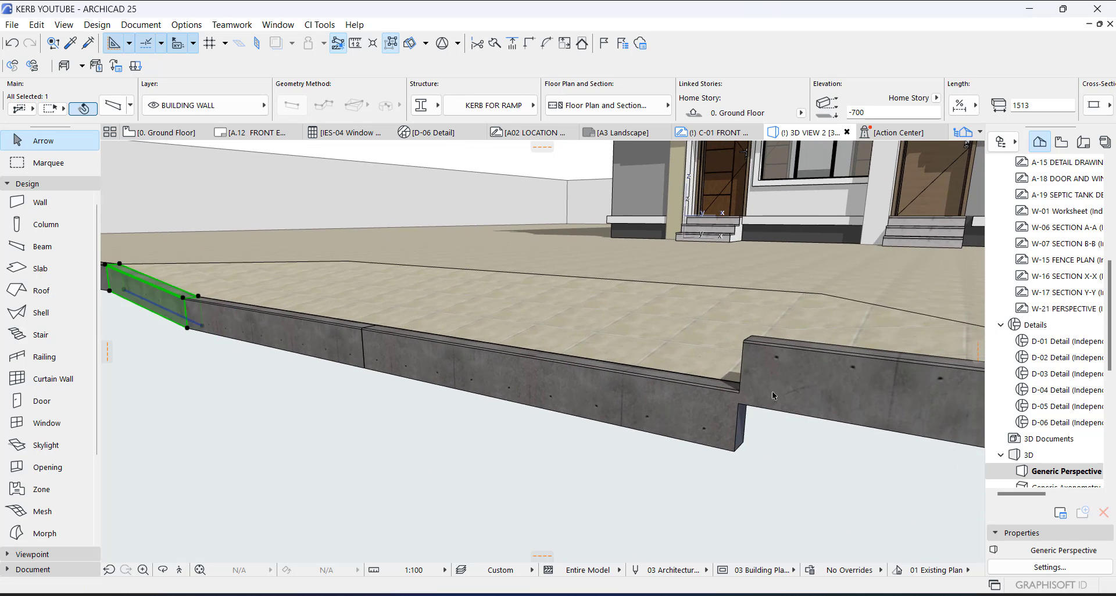
{"action": "left_click", "coordinate": [776, 390]}
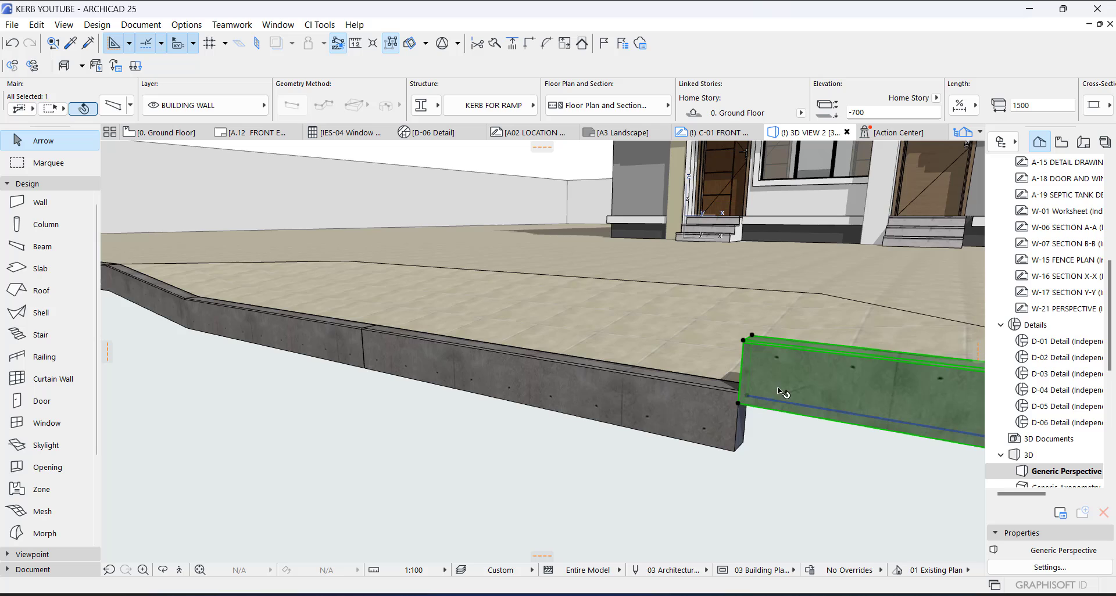
{"action": "left_click", "coordinate": [738, 403]}
{"action": "left_click", "coordinate": [734, 451]}
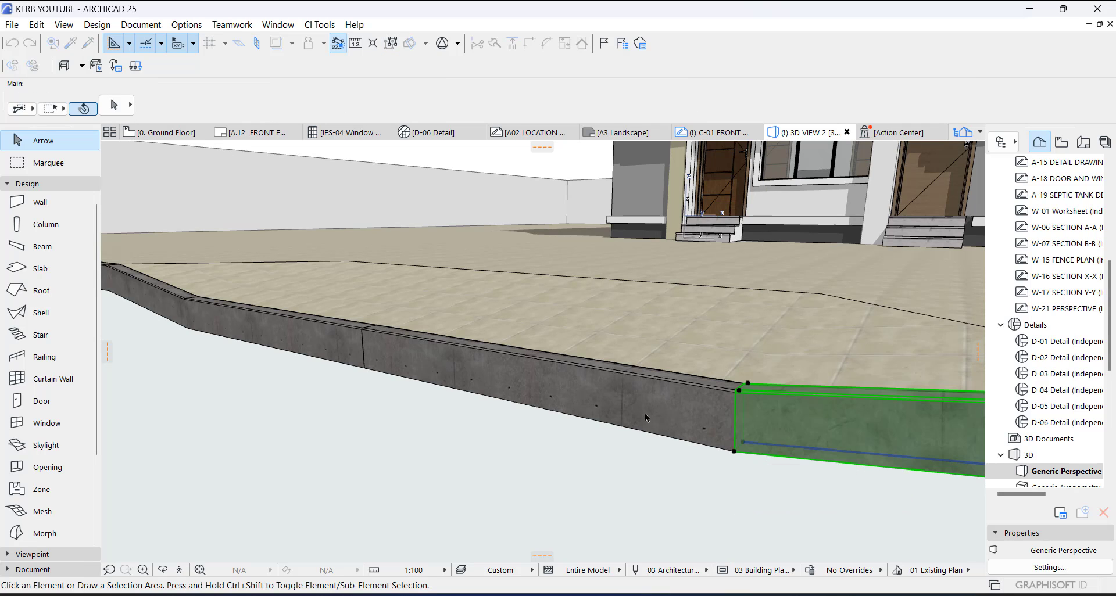
{"action": "key", "text": "Escape"}
Examine the kerb joints along the ramp's middle section and both flares from several angles in 3D
{"action": "middle_click_drag", "start_coordinate": [623, 403], "coordinate": [806, 439], "text": "shift"}
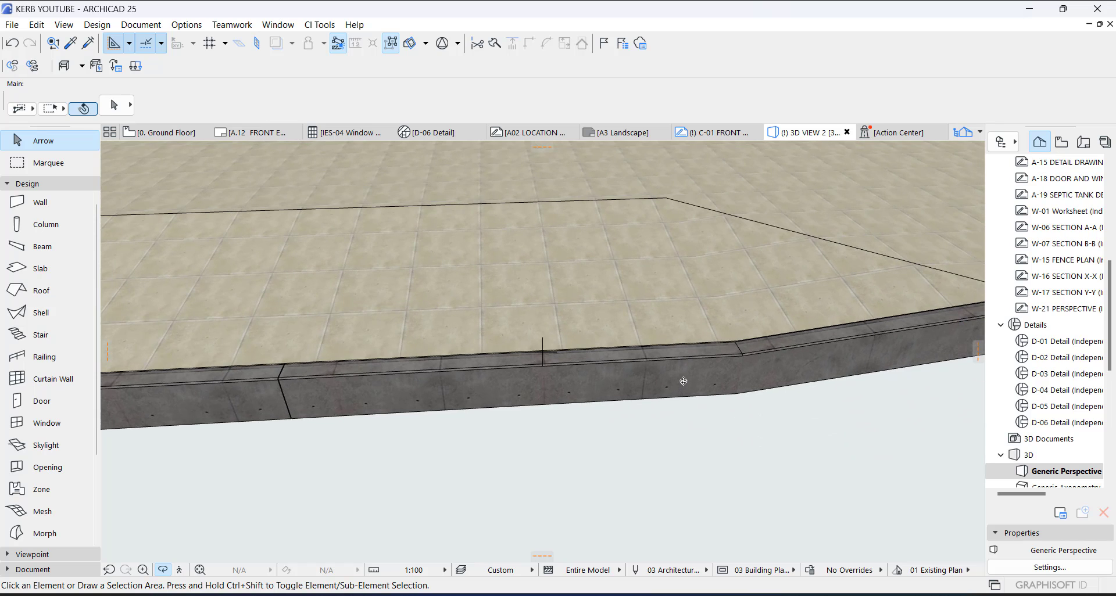
{"action": "middle_click_drag", "start_coordinate": [681, 359], "coordinate": [708, 336], "text": "shift"}
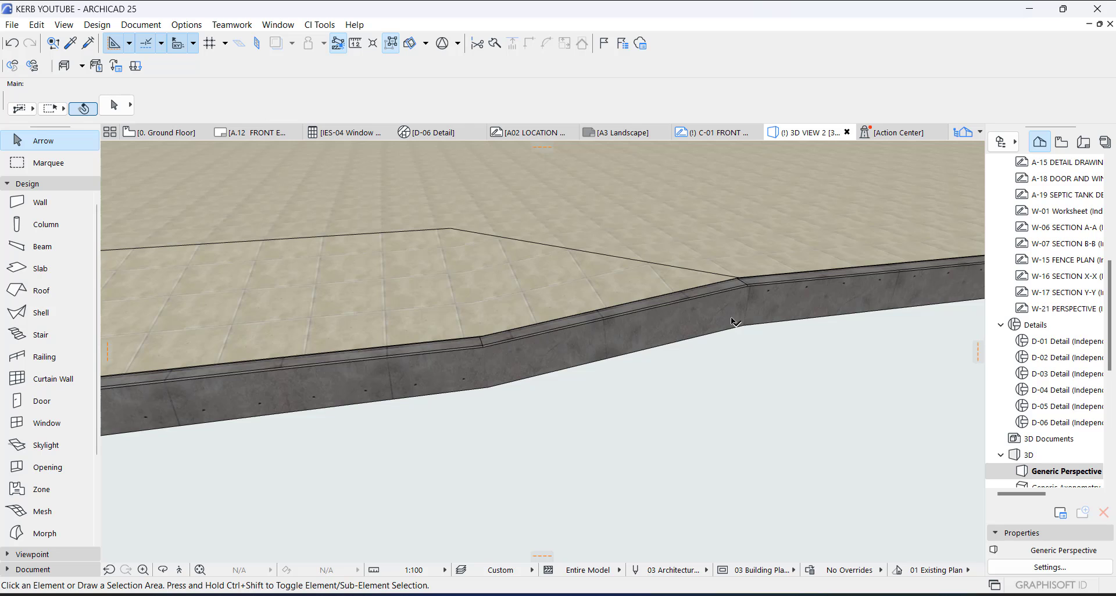
{"action": "left_click", "coordinate": [802, 302]}
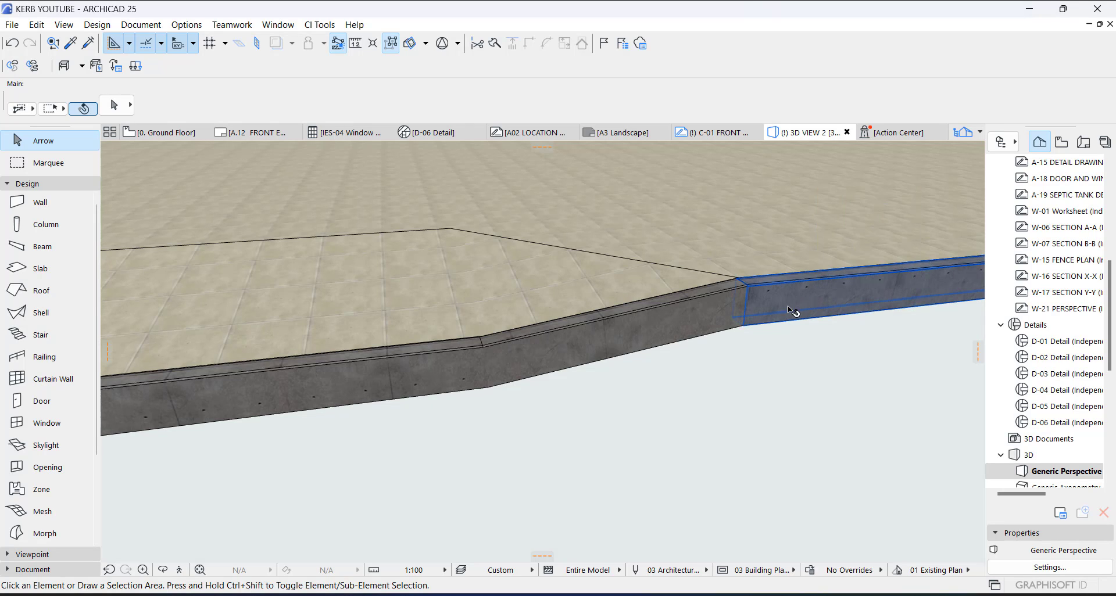
{"action": "middle_click_drag", "start_coordinate": [688, 333], "coordinate": [544, 308], "text": "shift"}
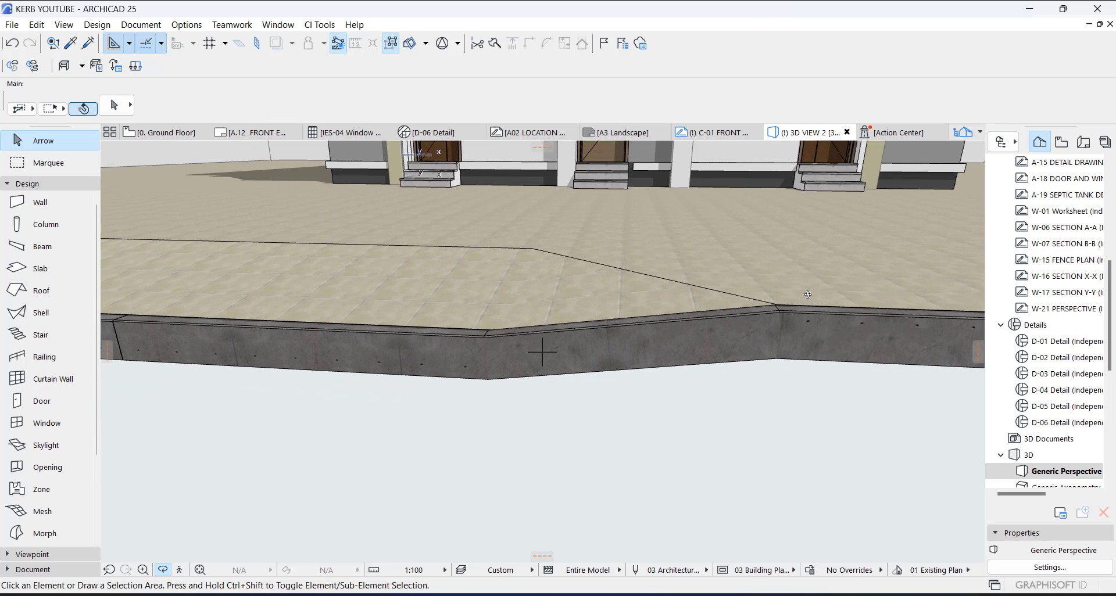
{"action": "middle_click_drag", "start_coordinate": [477, 345], "coordinate": [279, 349], "text": "shift"}
{"action": "middle_click_drag", "start_coordinate": [372, 352], "coordinate": [241, 346], "text": "shift"}
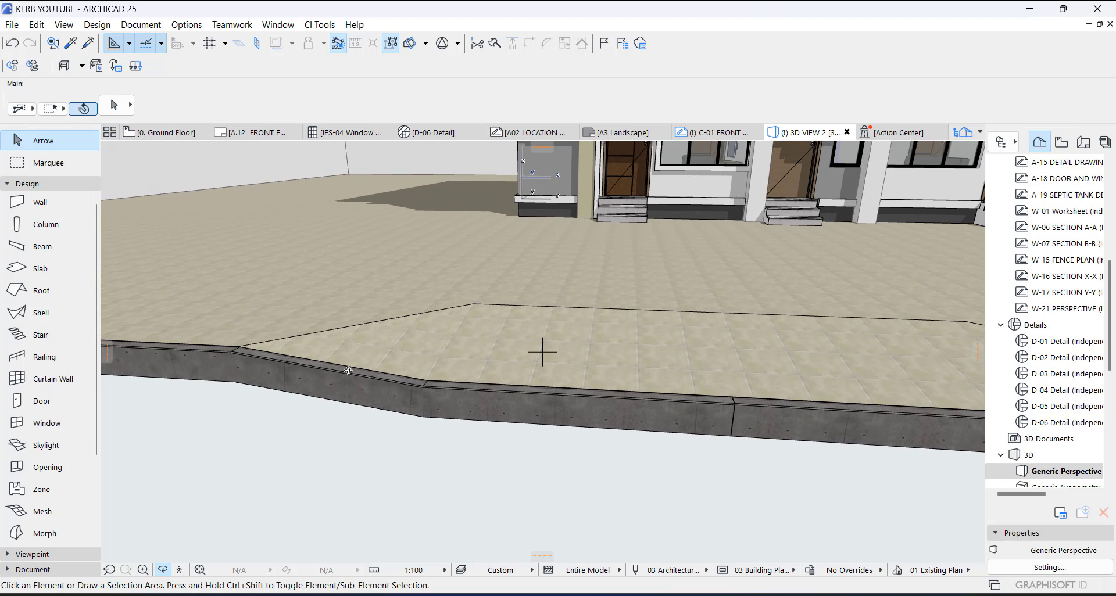
{"action": "middle_click_drag", "start_coordinate": [340, 378], "coordinate": [277, 438], "text": "shift"}
{"action": "scroll", "coordinate": [304, 396], "scroll_direction": "up", "scroll_amount": 3}
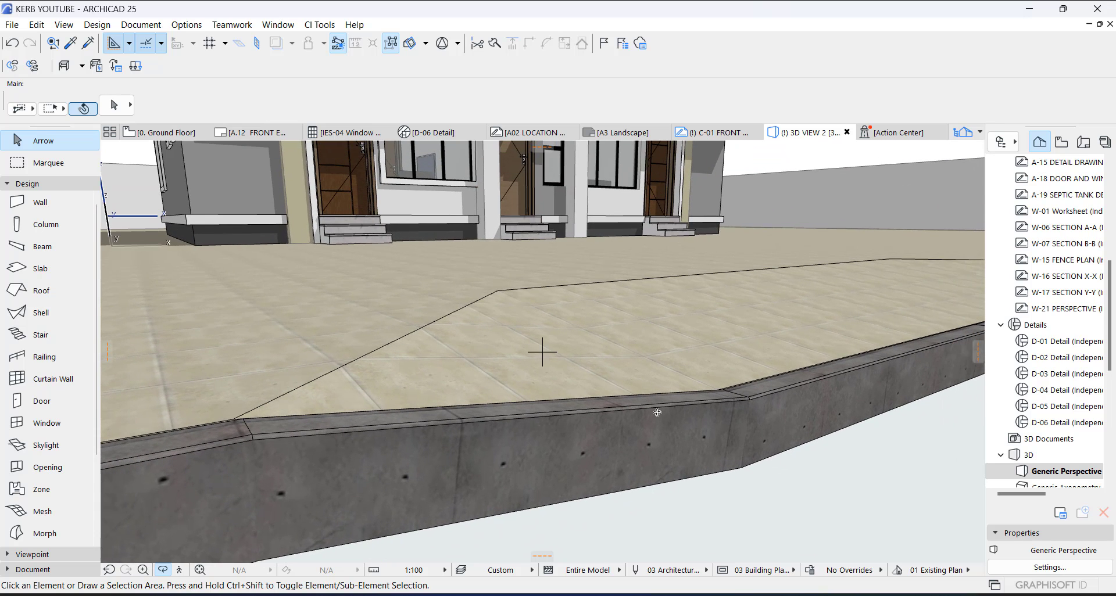
{"action": "middle_click_drag", "start_coordinate": [657, 410], "coordinate": [696, 409], "text": "shift"}
{"action": "middle_click_drag", "start_coordinate": [486, 443], "coordinate": [457, 427], "text": "shift"}
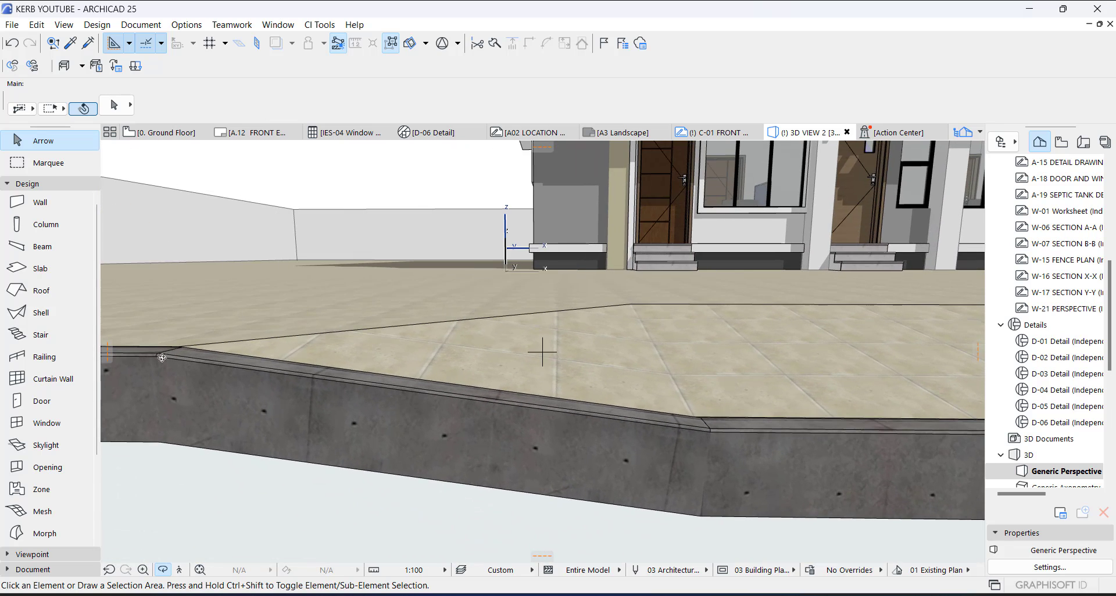
{"action": "middle_click_drag", "start_coordinate": [746, 434], "coordinate": [681, 431], "text": "shift"}
On the ground floor plan, shorten the right middle kerb beam to 2245 at the ramp's right corner to leave a small joint gap, and deselect it
{"action": "key", "text": "F2"}
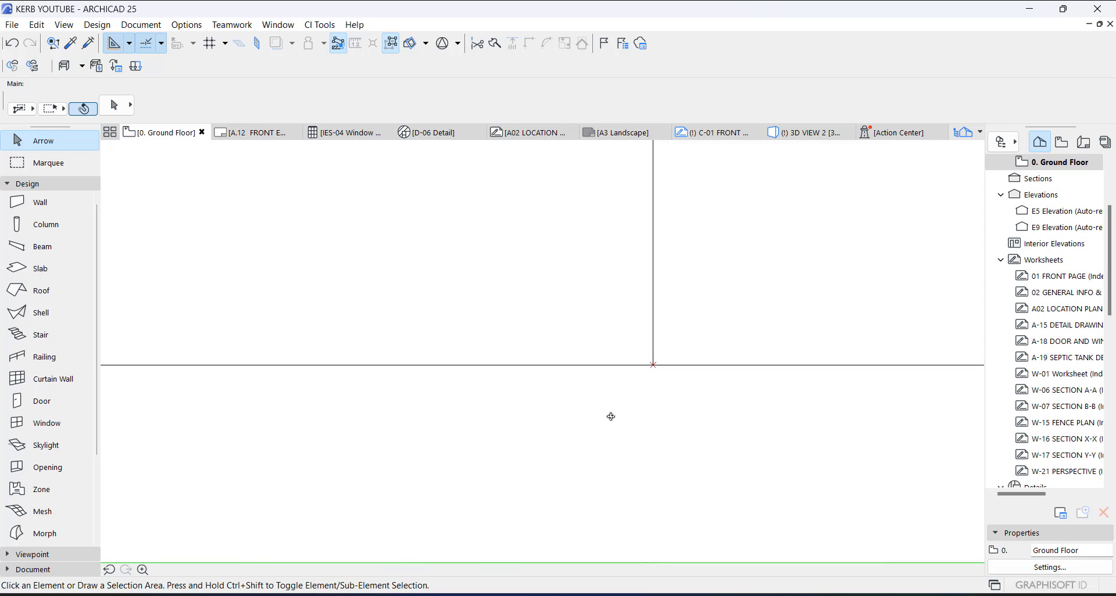
{"action": "scroll", "coordinate": [617, 423], "scroll_direction": "down", "scroll_amount": 6}
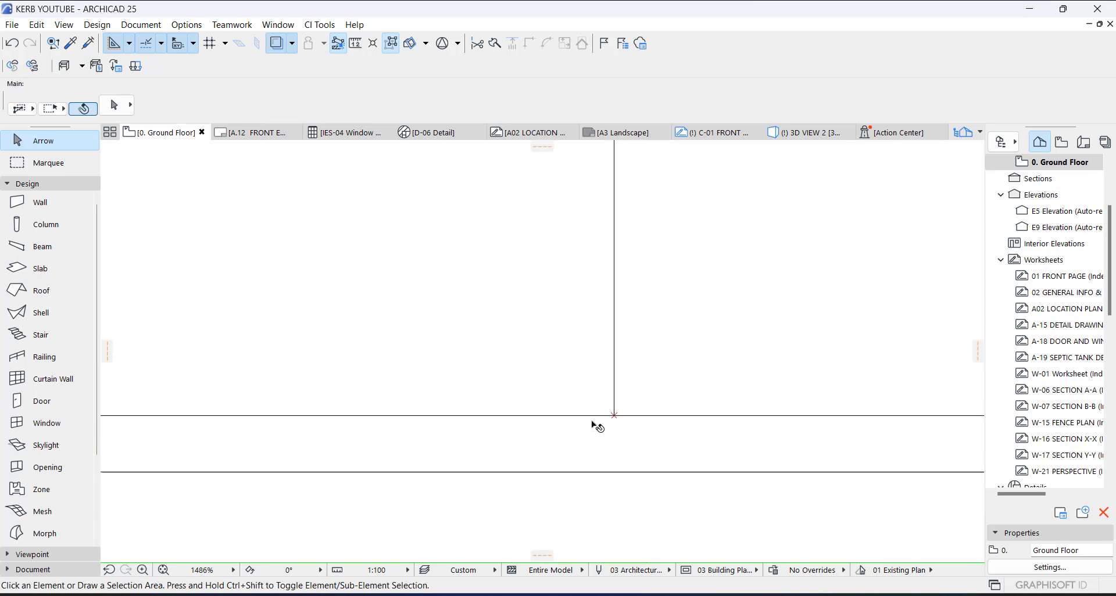
{"action": "scroll", "coordinate": [331, 438], "scroll_direction": "up", "scroll_amount": 10}
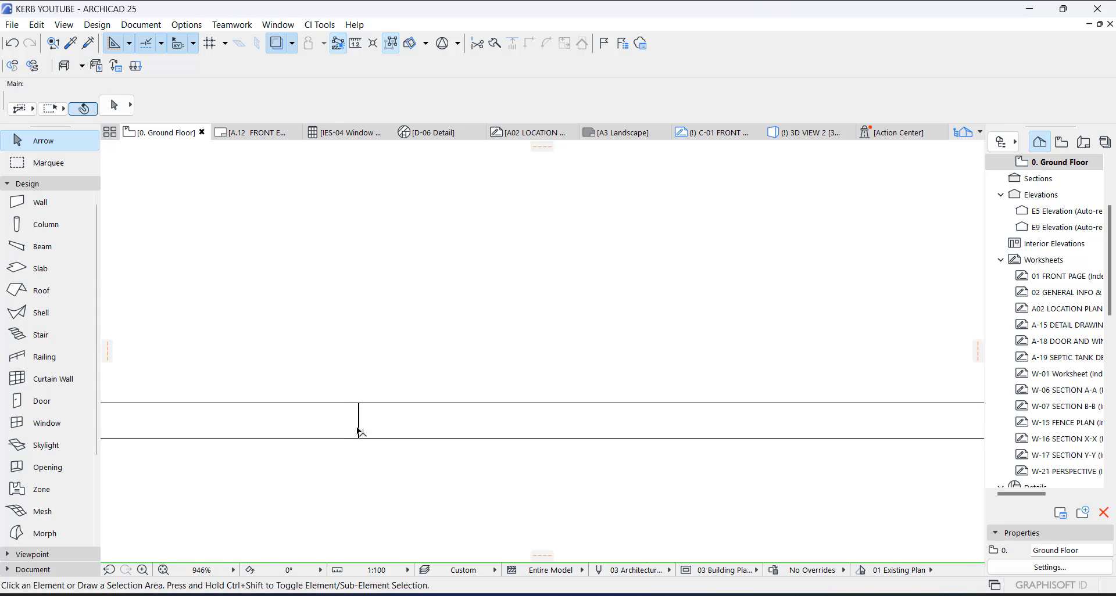
{"action": "scroll", "coordinate": [293, 459], "scroll_direction": "up", "scroll_amount": 3}
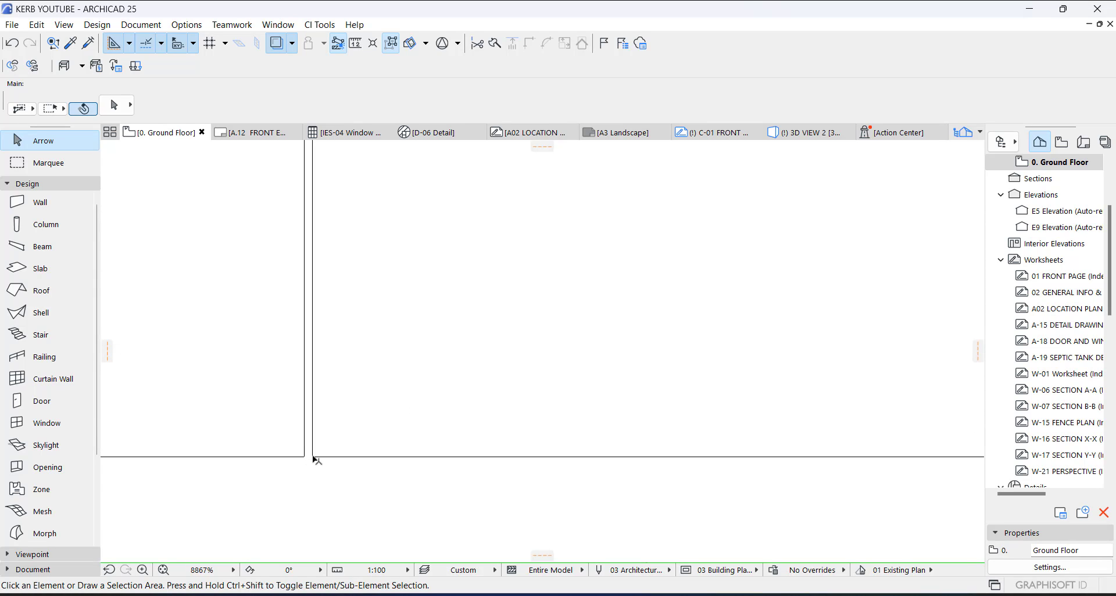
{"action": "left_click", "coordinate": [316, 458]}
{"action": "scroll", "coordinate": [266, 470], "scroll_direction": "down", "scroll_amount": 6}
{"action": "middle_click_drag", "start_coordinate": [589, 451], "coordinate": [375, 425]}
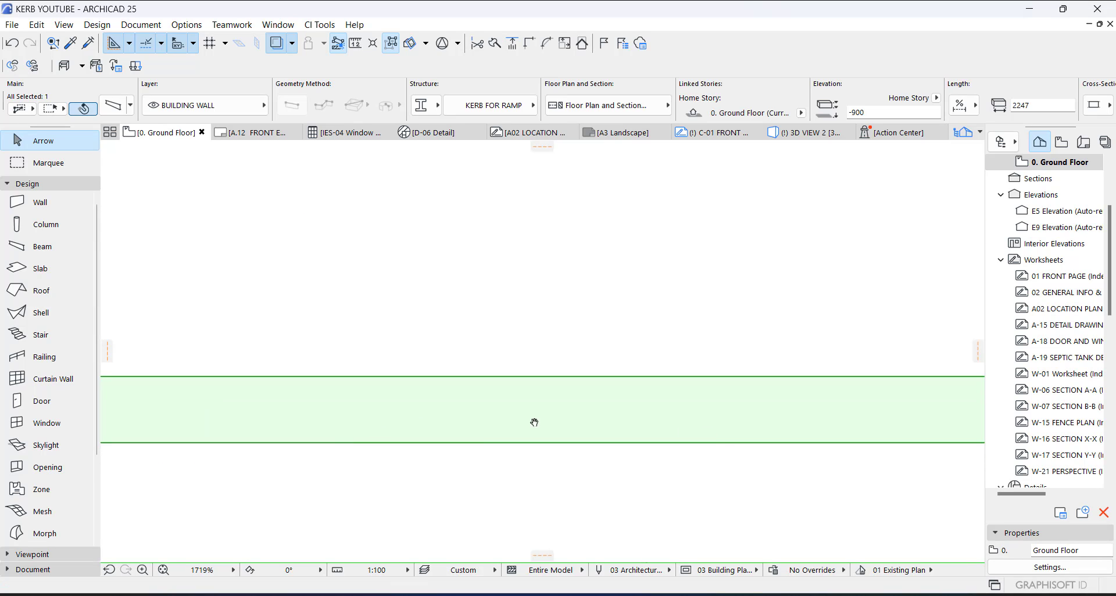
{"action": "middle_click_drag", "start_coordinate": [534, 422], "coordinate": [314, 393]}
{"action": "middle_click_drag", "start_coordinate": [516, 410], "coordinate": [314, 410]}
{"action": "scroll", "coordinate": [603, 348], "scroll_direction": "up", "scroll_amount": 7}
{"action": "scroll", "coordinate": [602, 349], "scroll_direction": "up", "scroll_amount": 3}
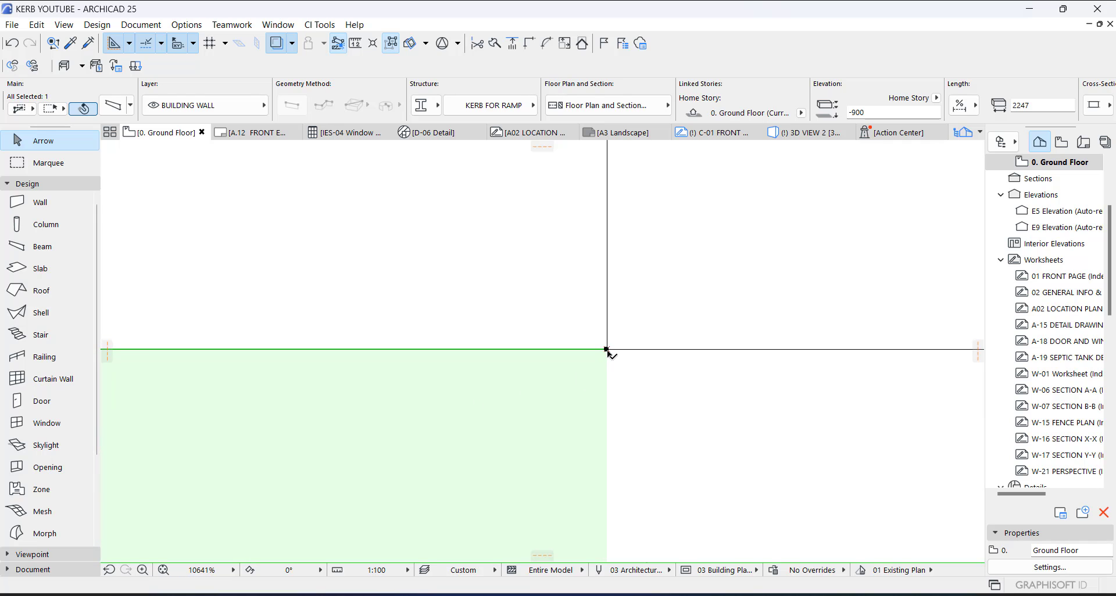
{"action": "left_click", "coordinate": [606, 350]}
{"action": "left_click", "coordinate": [599, 349]}
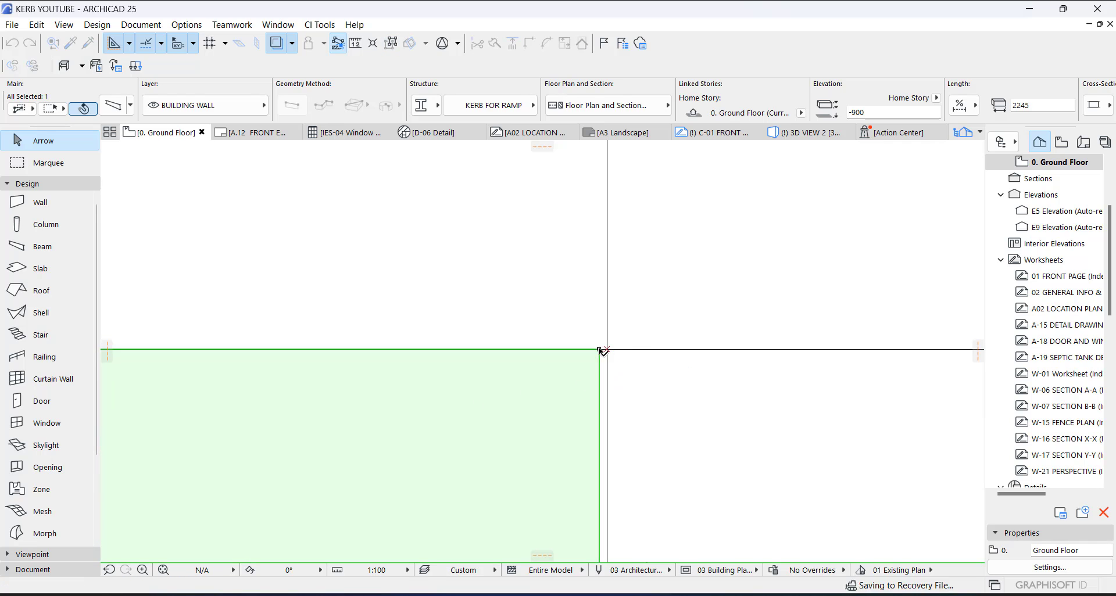
{"action": "key", "text": "Escape"}
Shorten the outer kerb beam beyond the right flare to 2011 at the flare's outer corner, leaving a small gap, and deselect it
{"action": "scroll", "coordinate": [636, 365], "scroll_direction": "down", "scroll_amount": 12}
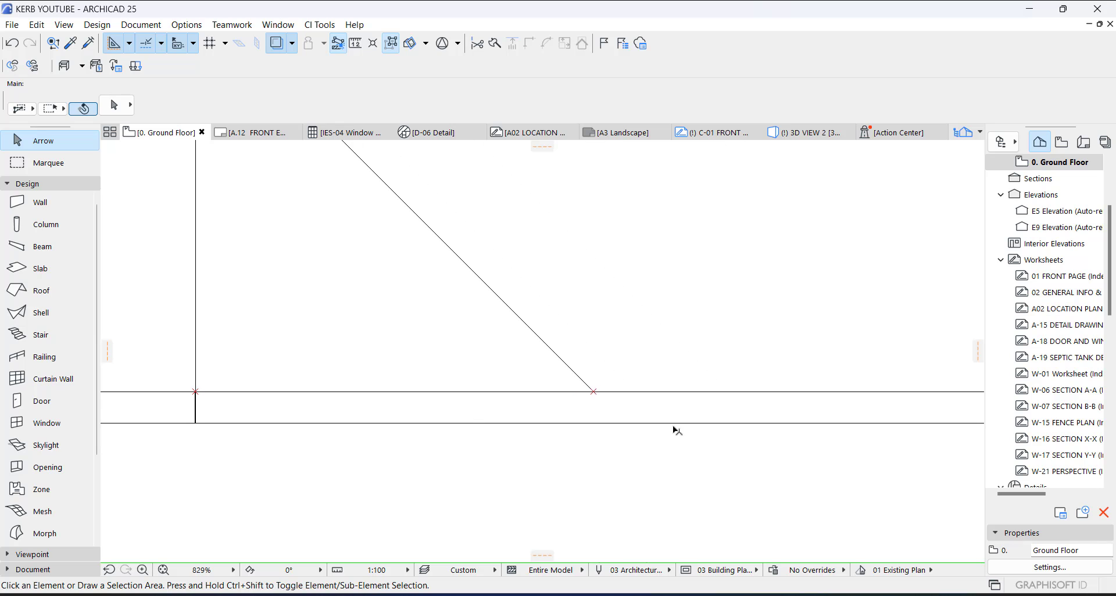
{"action": "left_click", "coordinate": [636, 411]}
{"action": "scroll", "coordinate": [599, 390], "scroll_direction": "up", "scroll_amount": 7}
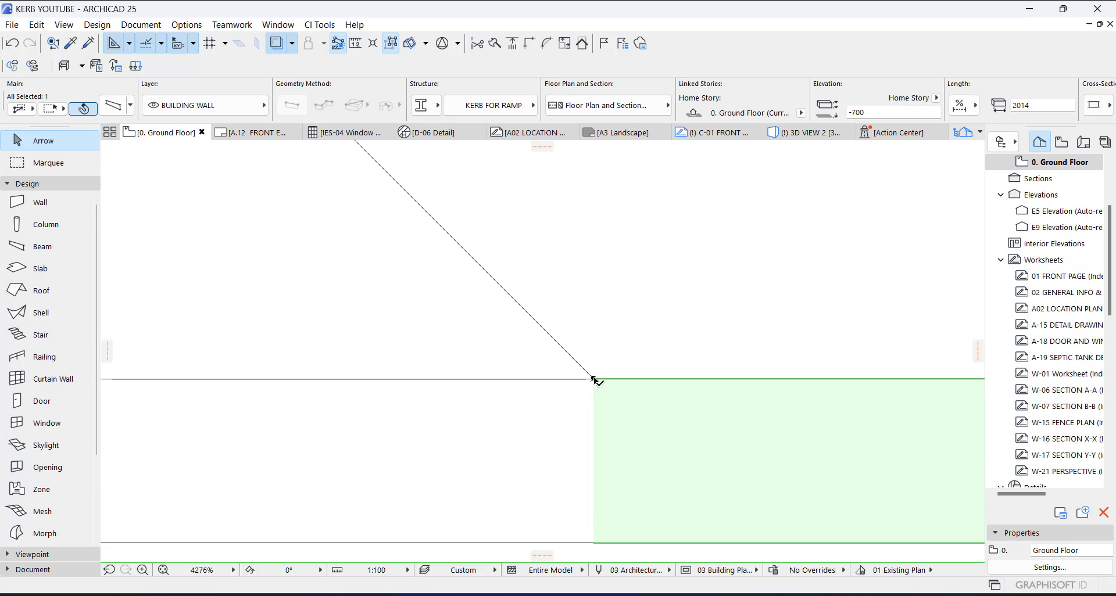
{"action": "left_click", "coordinate": [593, 379]}
{"action": "left_click", "coordinate": [598, 379]}
{"action": "key", "text": "Escape"}
Shorten the left middle kerb beam to 2248 by pulling its end back slightly from the ramp's left corner
{"action": "scroll", "coordinate": [635, 394], "scroll_direction": "down", "scroll_amount": 1}
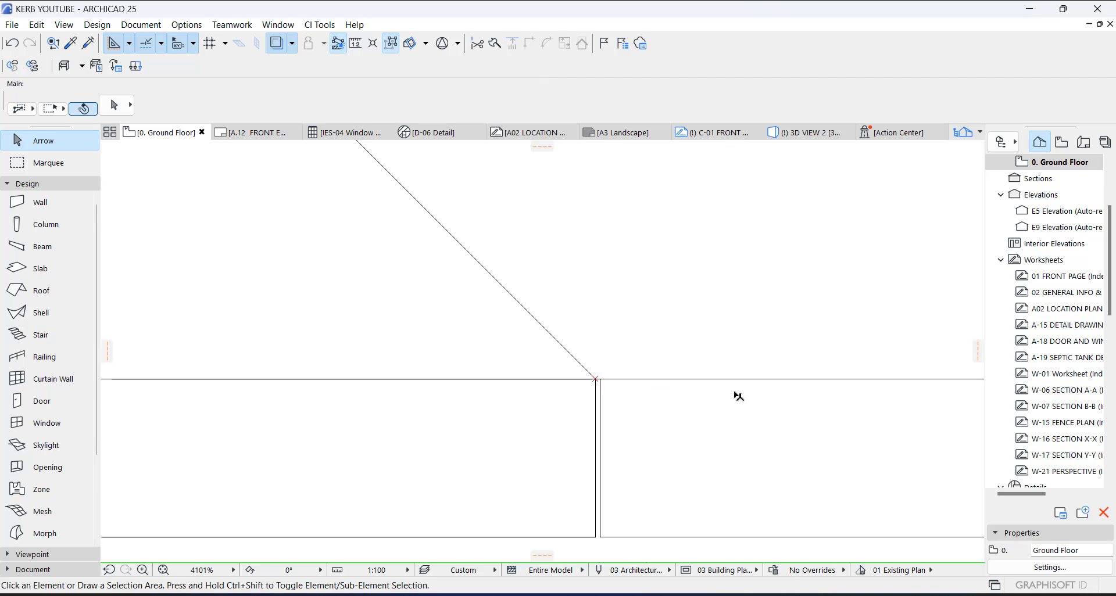
{"action": "scroll", "coordinate": [738, 397], "scroll_direction": "down", "scroll_amount": 12}
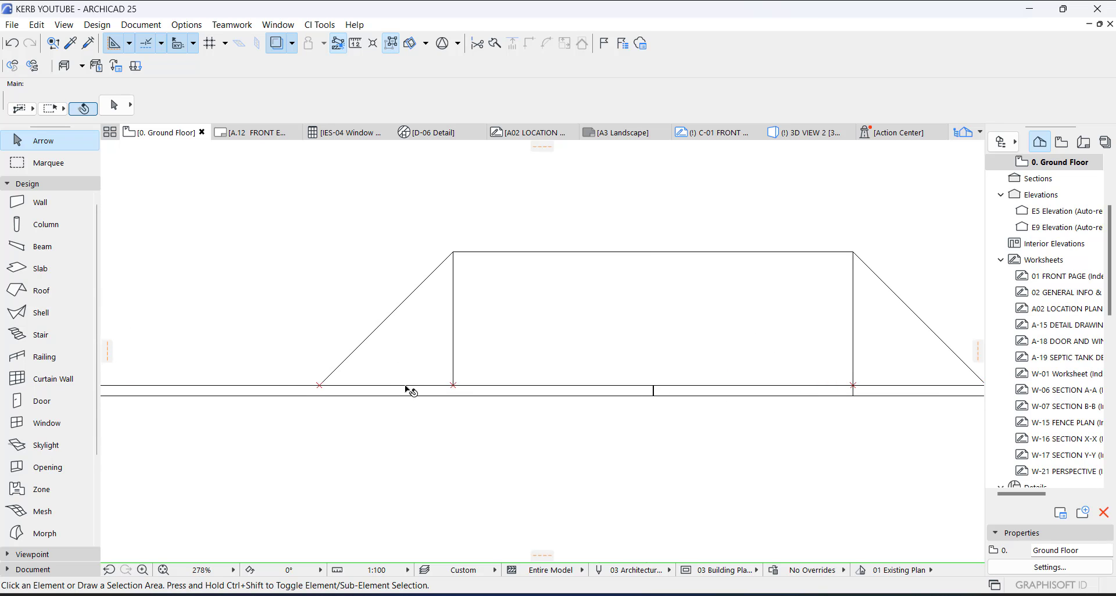
{"action": "scroll", "coordinate": [430, 395], "scroll_direction": "up", "scroll_amount": 3}
{"action": "left_click", "coordinate": [558, 401]}
{"action": "scroll", "coordinate": [513, 386], "scroll_direction": "up", "scroll_amount": 10}
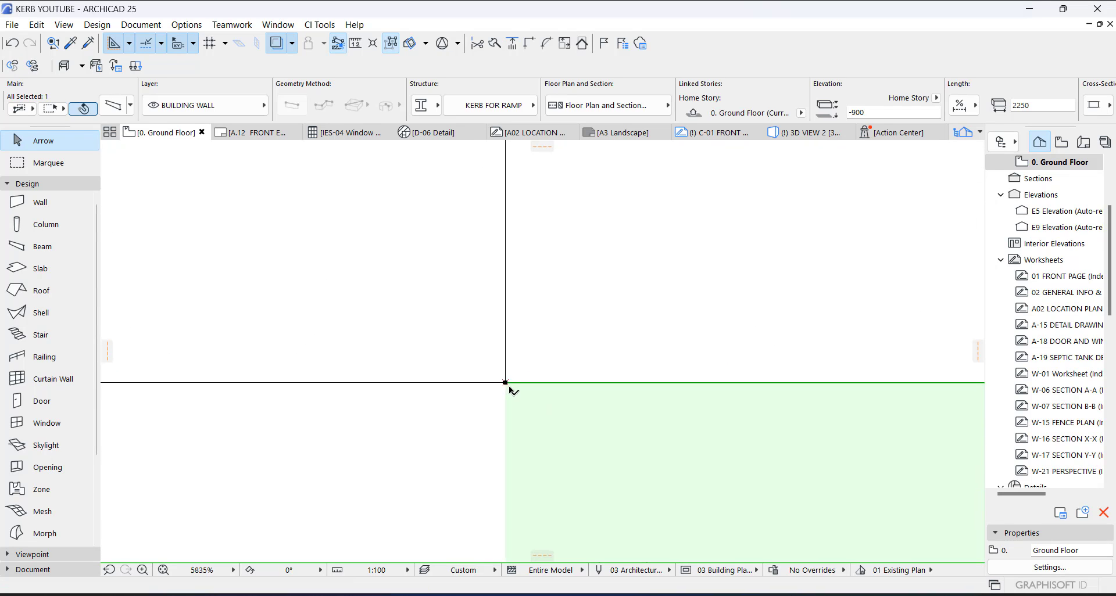
{"action": "left_click", "coordinate": [505, 383]}
{"action": "left_click", "coordinate": [506, 381]}
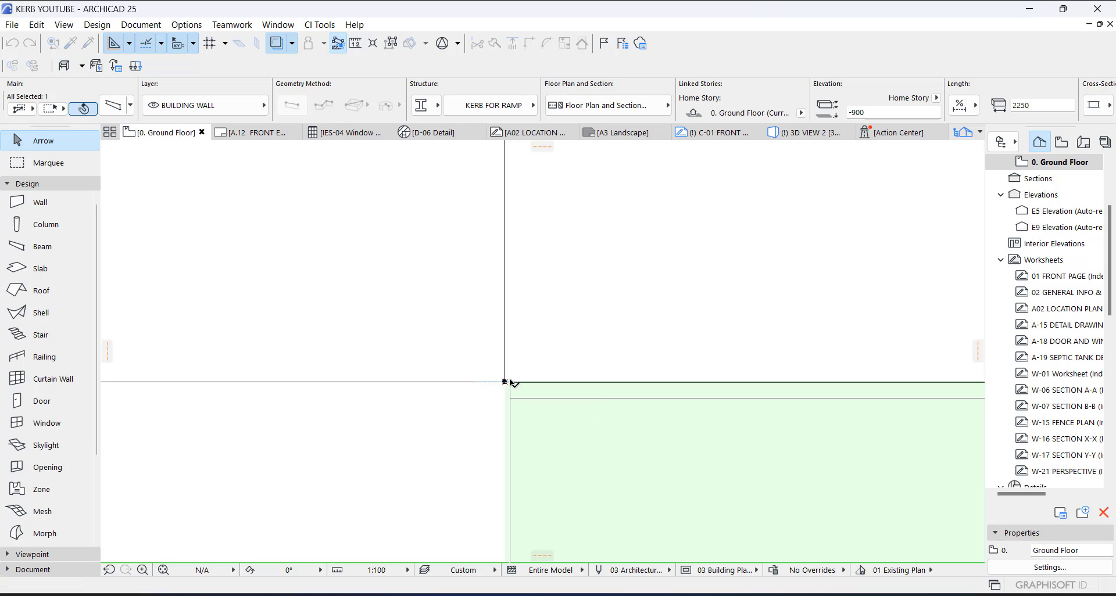
Shorten the outer kerb beam beyond the left flare to 2526 at the flare's outer corner for a joint gap, and deselect it
{"action": "scroll", "coordinate": [604, 385], "scroll_direction": "down", "scroll_amount": 2}
{"action": "scroll", "coordinate": [581, 376], "scroll_direction": "down", "scroll_amount": 5}
{"action": "middle_click_drag", "start_coordinate": [227, 385], "coordinate": [548, 412]}
{"action": "scroll", "coordinate": [418, 416], "scroll_direction": "up", "scroll_amount": 3}
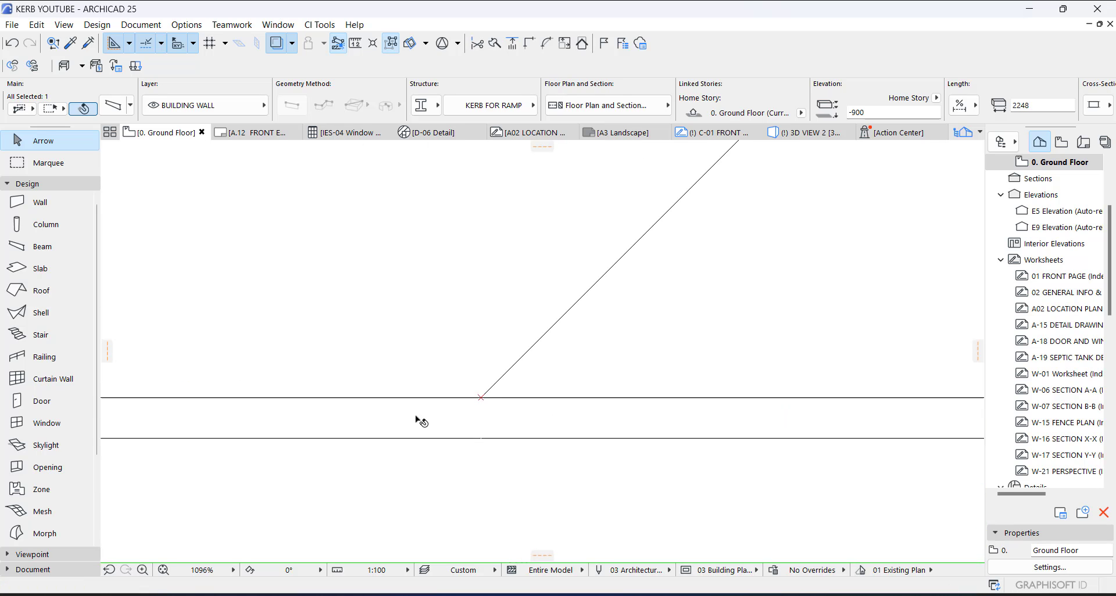
{"action": "left_click", "coordinate": [419, 419]}
{"action": "scroll", "coordinate": [537, 386], "scroll_direction": "up", "scroll_amount": 4}
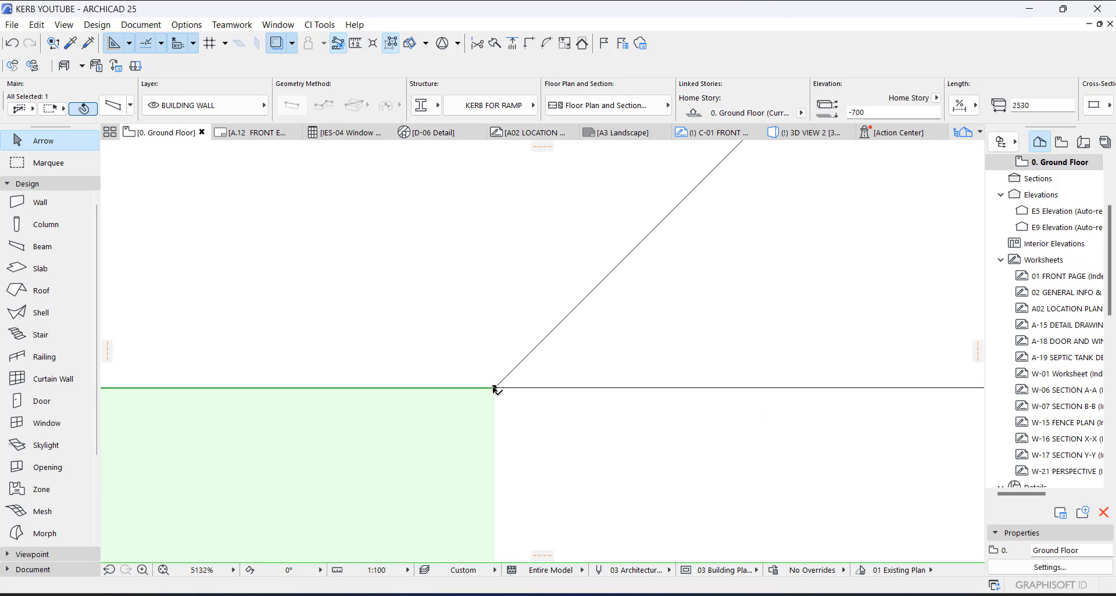
{"action": "left_click", "coordinate": [494, 388]}
{"action": "key", "text": "Escape"}
{"action": "key", "text": "Escape"}
Copy the outer kerb beam beyond the left flare 2531 mm along the paving edge, away from the ramp, keeping a small joint gap
{"action": "scroll", "coordinate": [491, 394], "scroll_direction": "down", "scroll_amount": 2}
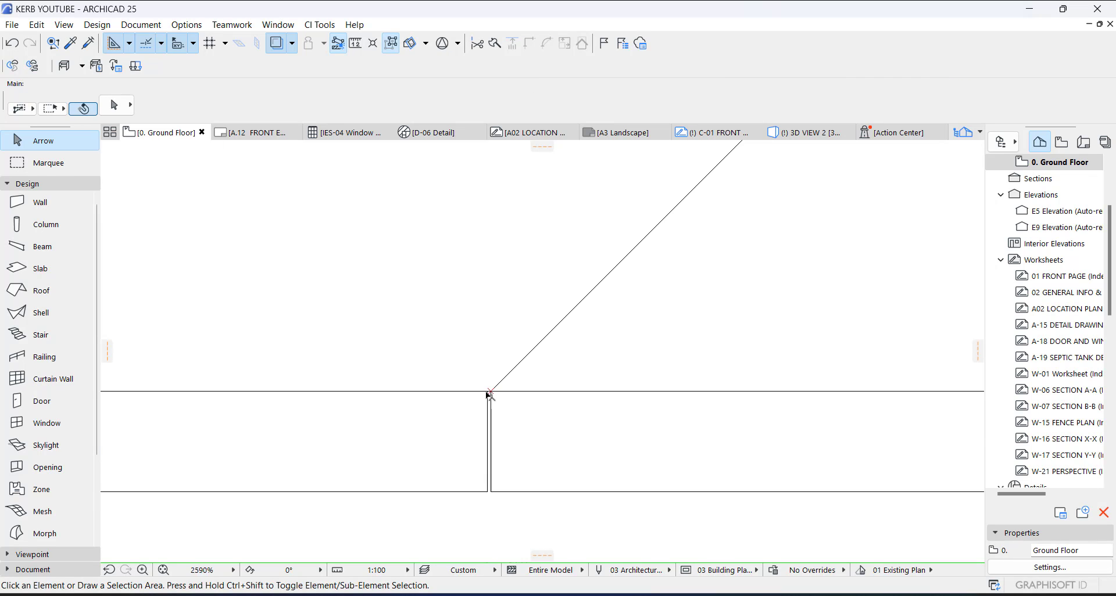
{"action": "scroll", "coordinate": [489, 395], "scroll_direction": "down", "scroll_amount": 9}
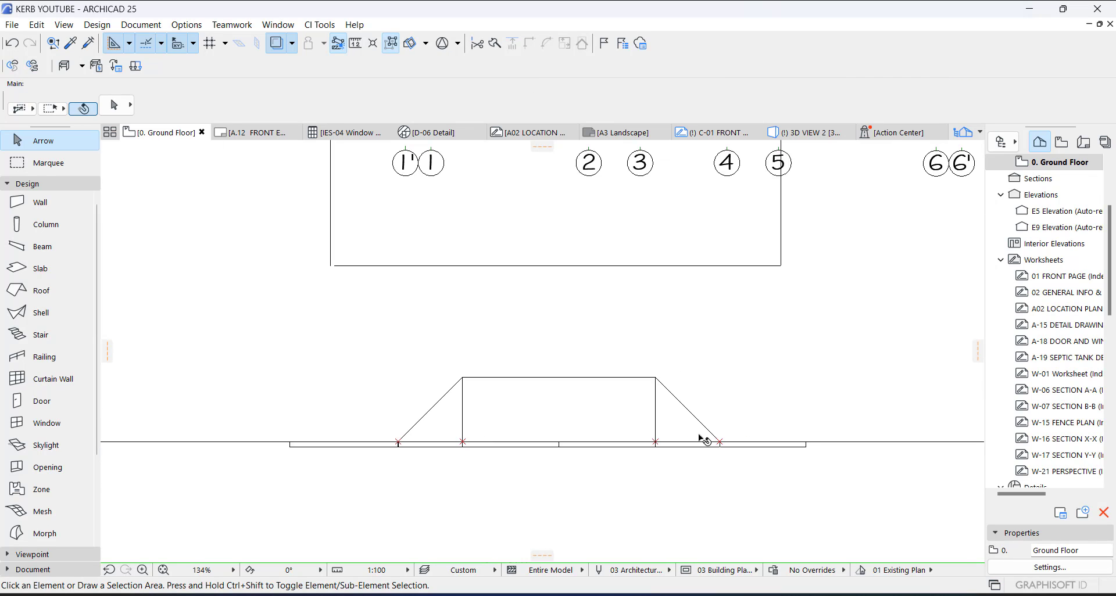
{"action": "key", "text": "F3"}
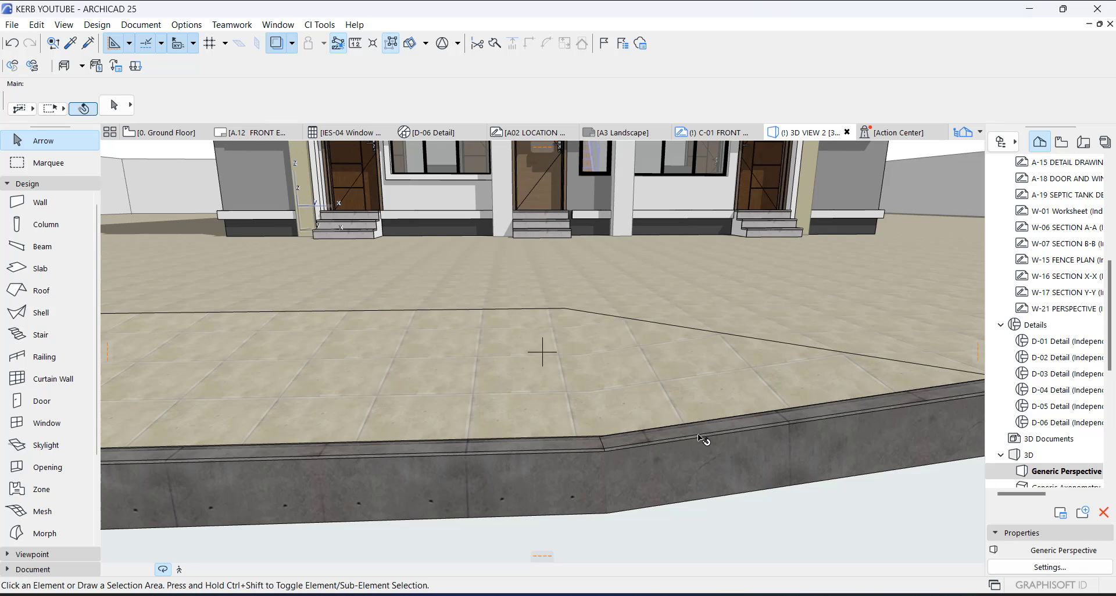
{"action": "scroll", "coordinate": [703, 440], "scroll_direction": "down", "scroll_amount": 5}
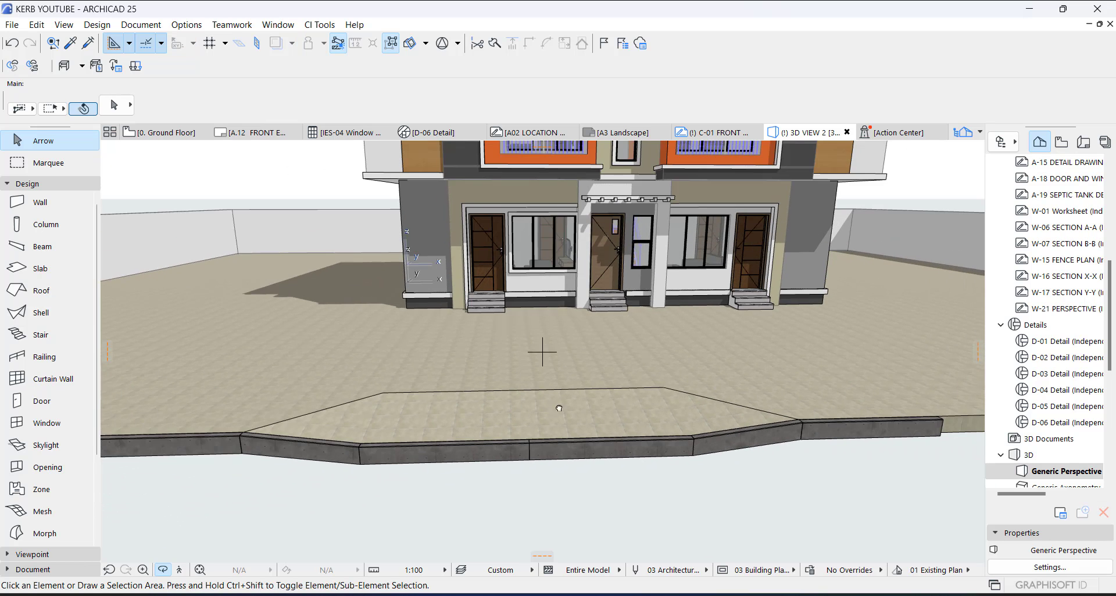
{"action": "middle_click_drag", "start_coordinate": [559, 408], "coordinate": [553, 415]}
{"action": "key", "text": "F2"}
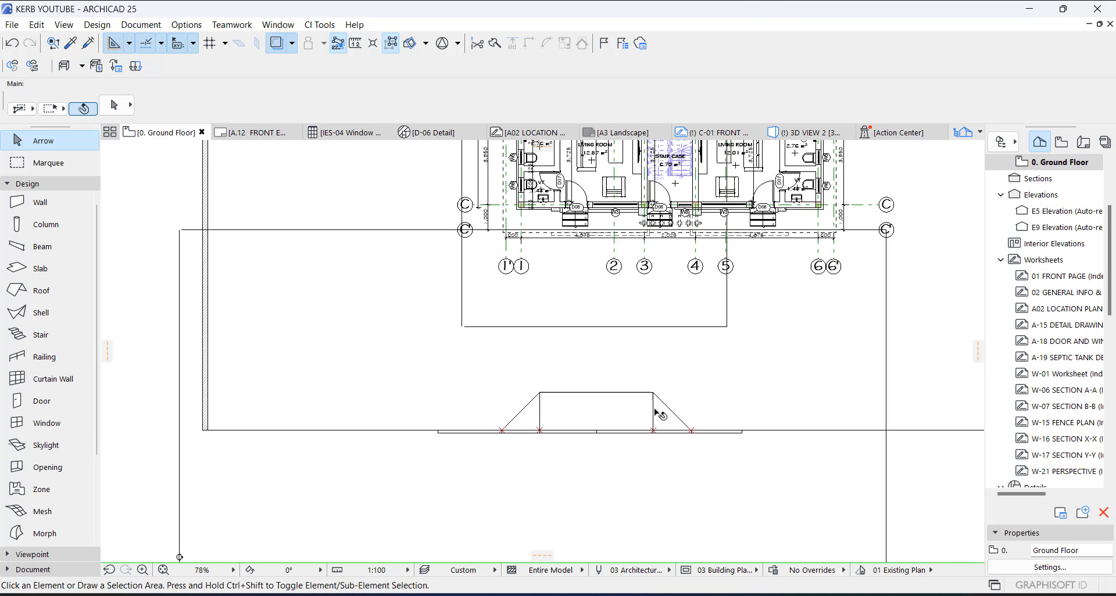
{"action": "scroll", "coordinate": [421, 430], "scroll_direction": "up", "scroll_amount": 3}
{"action": "left_click", "coordinate": [460, 433]}
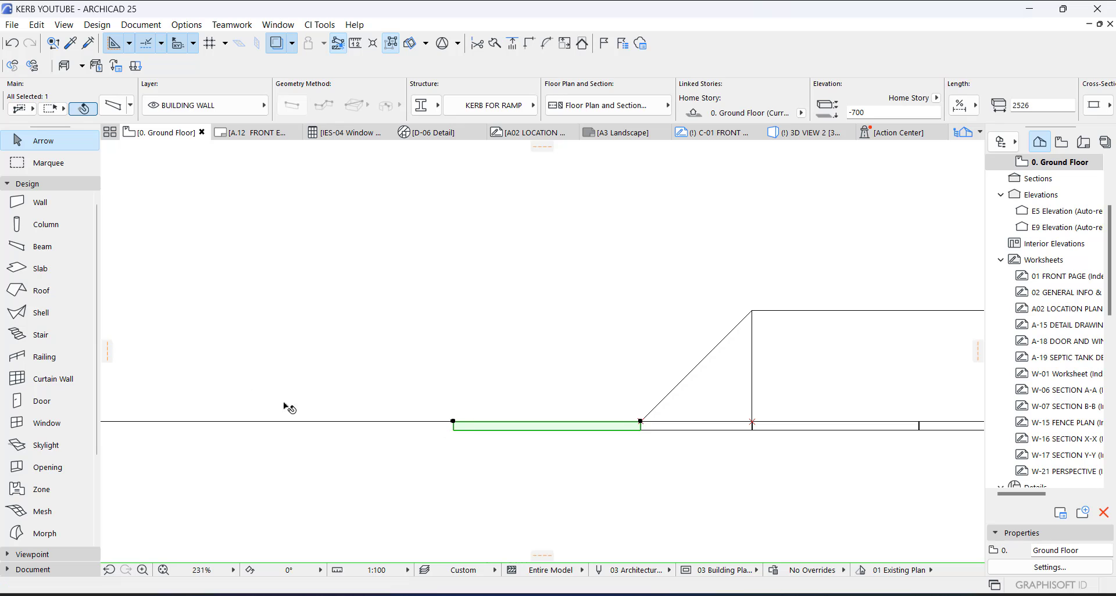
{"action": "scroll", "coordinate": [640, 424], "scroll_direction": "up", "scroll_amount": 4}
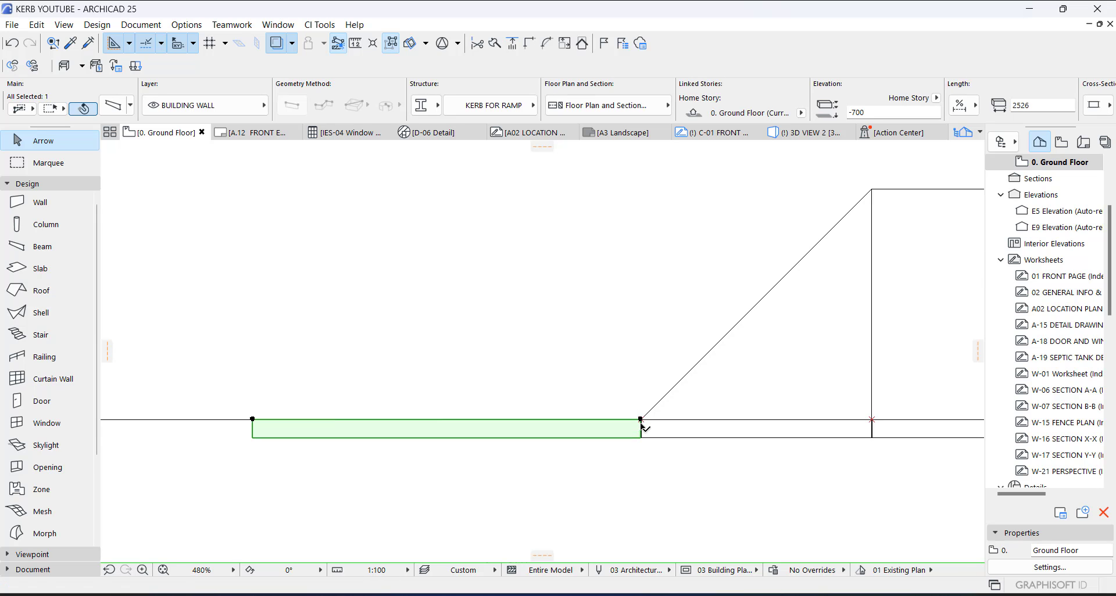
{"action": "key", "text": "ctrl+shift+d"}
{"action": "left_click", "coordinate": [639, 420]}
{"action": "scroll", "coordinate": [395, 410], "scroll_direction": "up", "scroll_amount": 6}
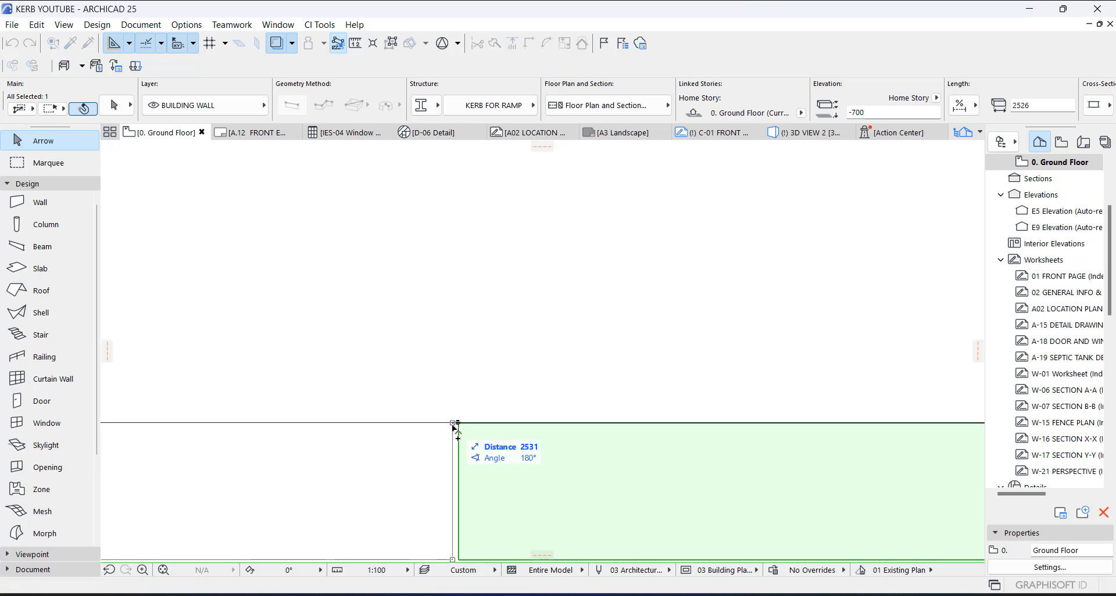
{"action": "left_click", "coordinate": [454, 428]}
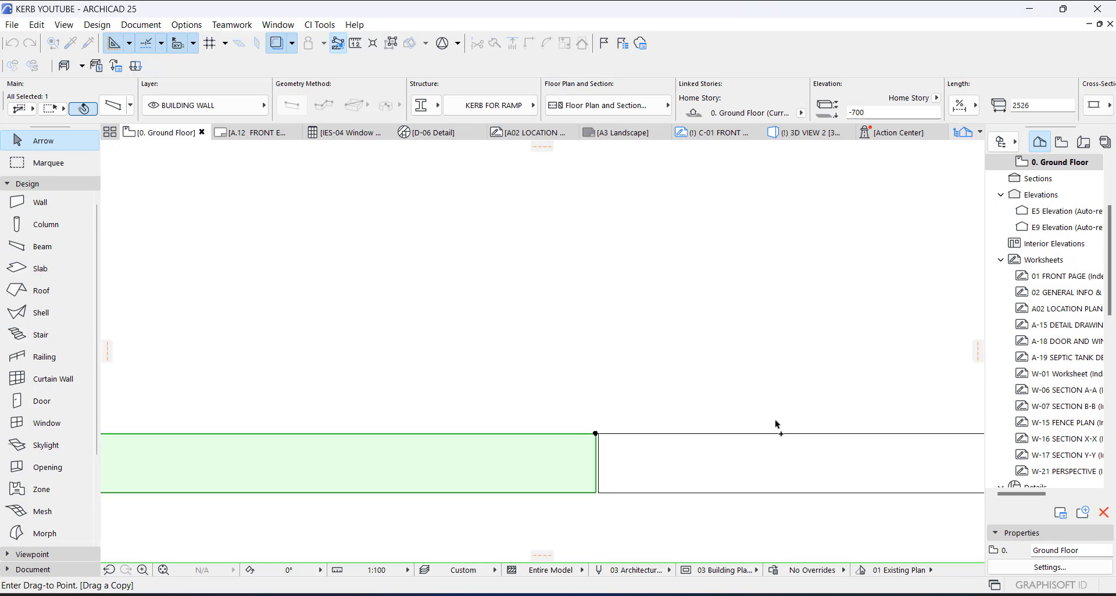
Extend the left kerb run with two more end-to-end beam copies spaced 2531 mm apart along the paving edge
{"action": "scroll", "coordinate": [408, 411], "scroll_direction": "down", "scroll_amount": 5}
{"action": "scroll", "coordinate": [501, 459], "scroll_direction": "up", "scroll_amount": 5}
{"action": "scroll", "coordinate": [499, 459], "scroll_direction": "down", "scroll_amount": 3}
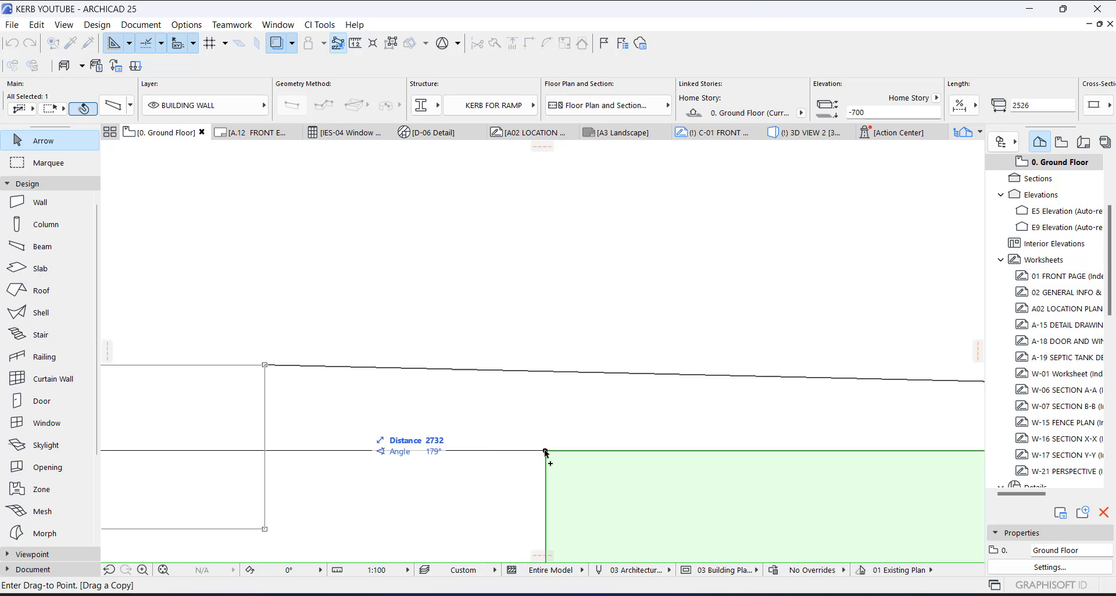
{"action": "scroll", "coordinate": [538, 452], "scroll_direction": "up", "scroll_amount": 3}
{"action": "left_click", "coordinate": [540, 452]}
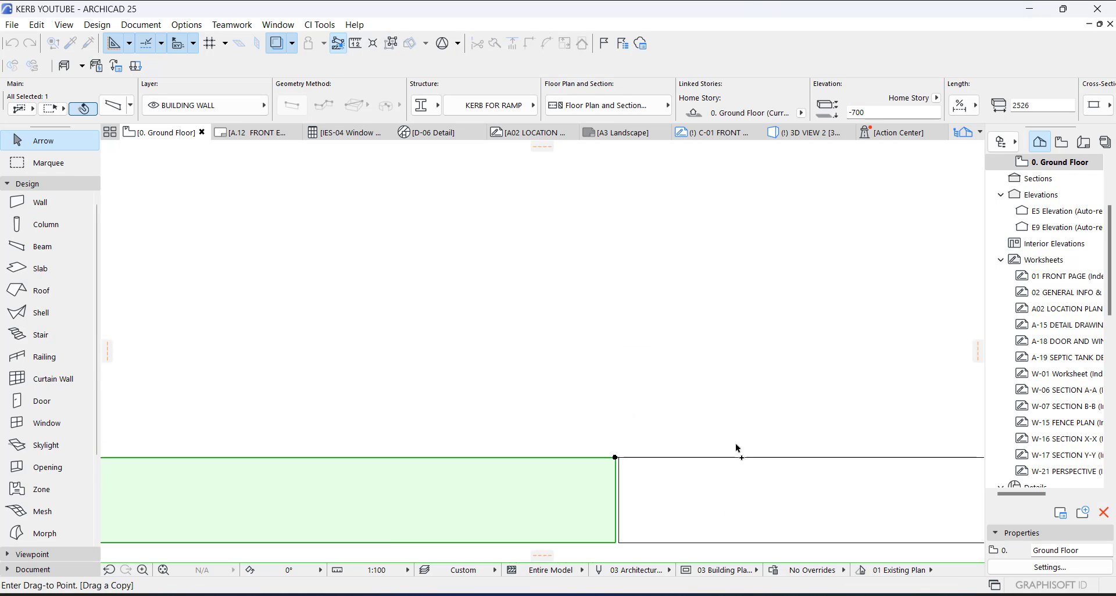
{"action": "scroll", "coordinate": [639, 446], "scroll_direction": "down", "scroll_amount": 3}
{"action": "left_click", "coordinate": [149, 451]}
{"action": "scroll", "coordinate": [473, 456], "scroll_direction": "up", "scroll_amount": 3}
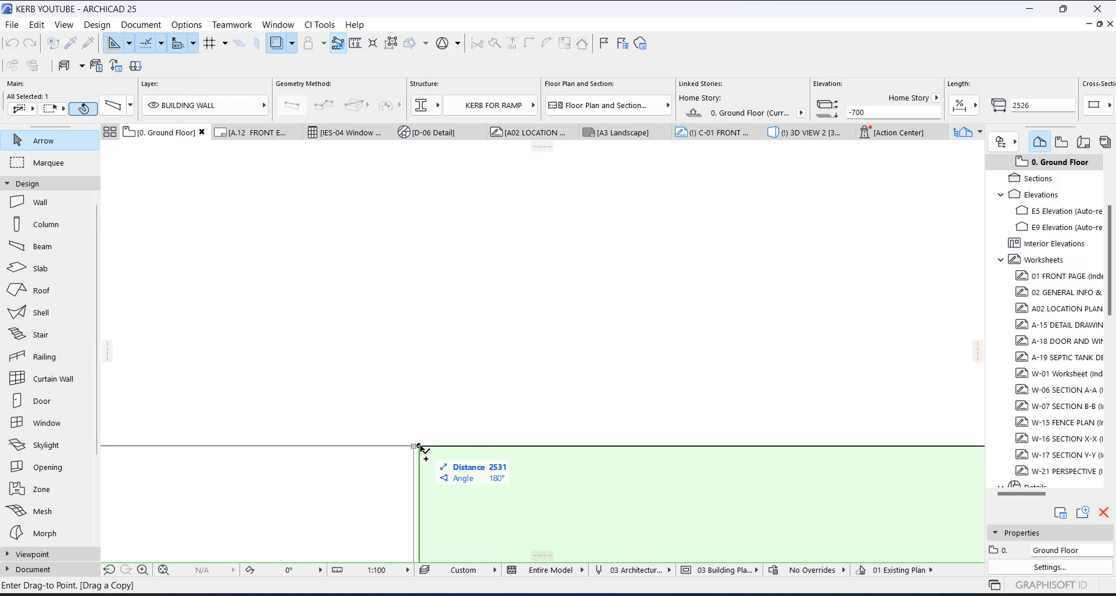
{"action": "left_click", "coordinate": [421, 447]}
Copy the outer kerb beam beyond the right flare once along the paving edge, away from the ramp, keeping the same small joint gap
{"action": "scroll", "coordinate": [436, 433], "scroll_direction": "down", "scroll_amount": 5}
{"action": "scroll", "coordinate": [348, 453], "scroll_direction": "down", "scroll_amount": 3}
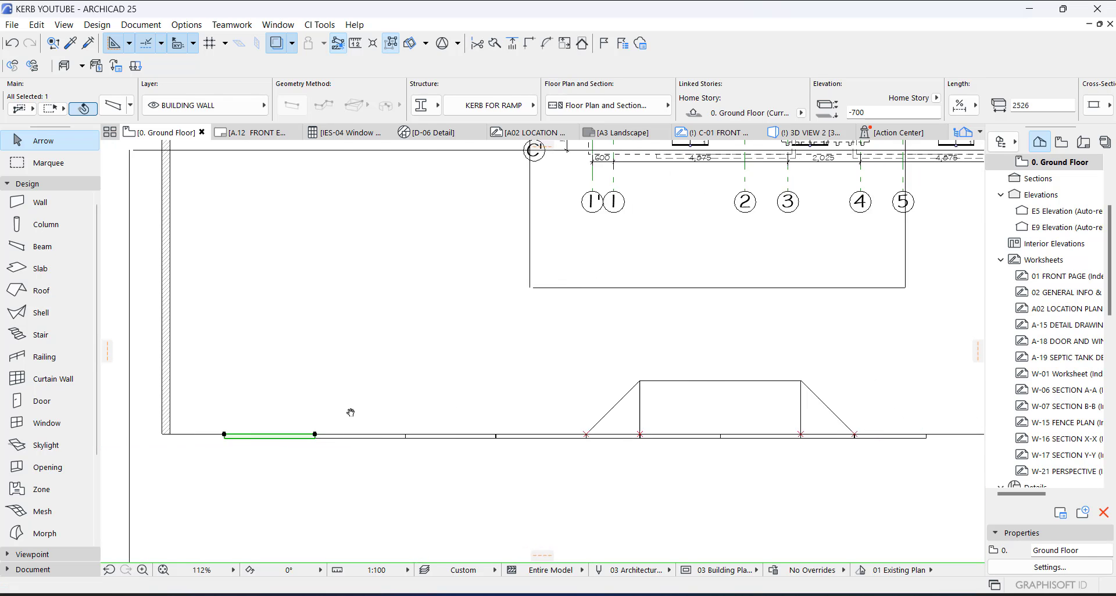
{"action": "scroll", "coordinate": [558, 438], "scroll_direction": "up", "scroll_amount": 6}
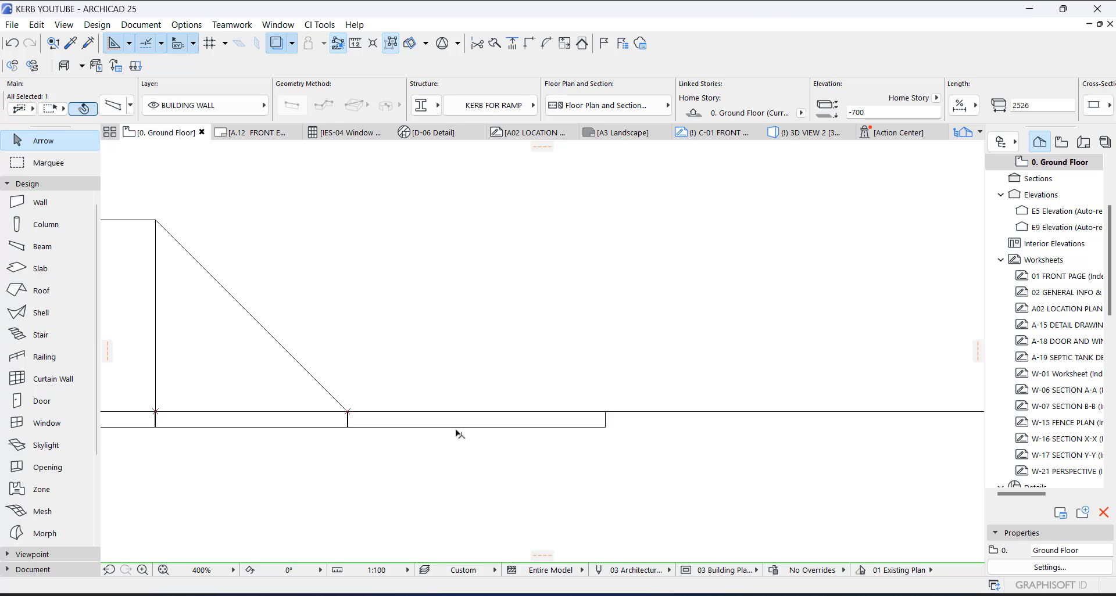
{"action": "scroll", "coordinate": [326, 415], "scroll_direction": "up", "scroll_amount": 15}
{"action": "key", "text": "ctrl+d"}
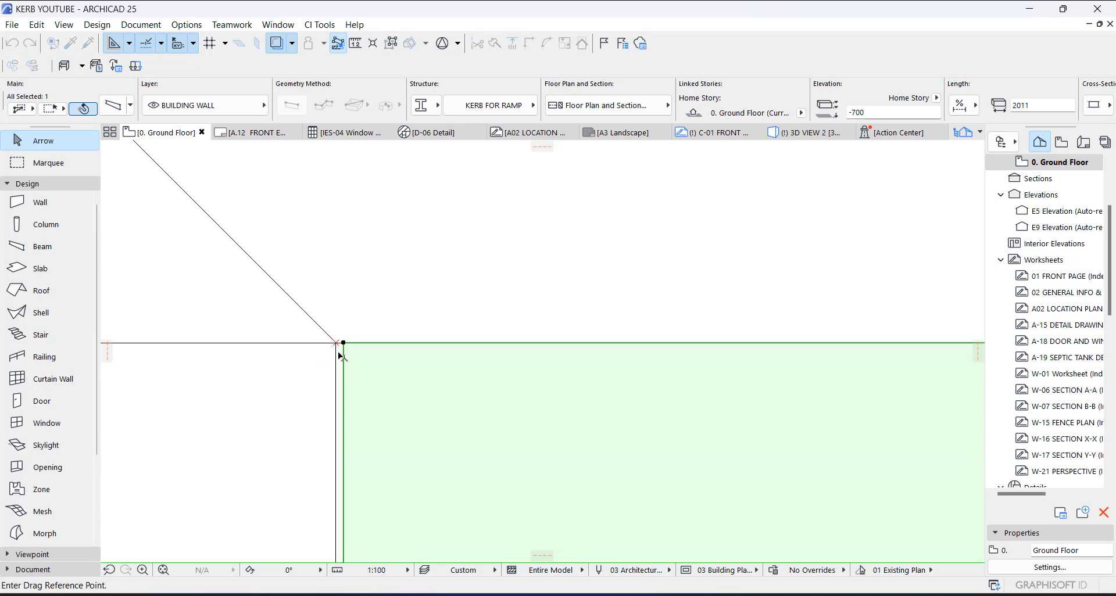
{"action": "left_click", "coordinate": [336, 345]}
{"action": "scroll", "coordinate": [256, 401], "scroll_direction": "down", "scroll_amount": 5}
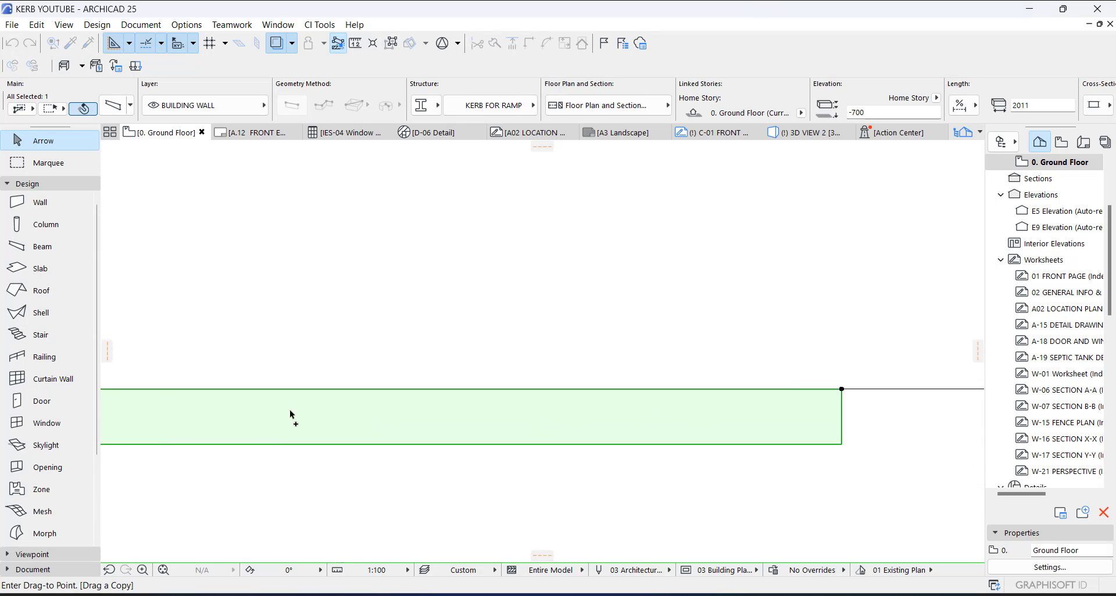
{"action": "scroll", "coordinate": [776, 386], "scroll_direction": "up", "scroll_amount": 6}
{"action": "left_click", "coordinate": [770, 379]}
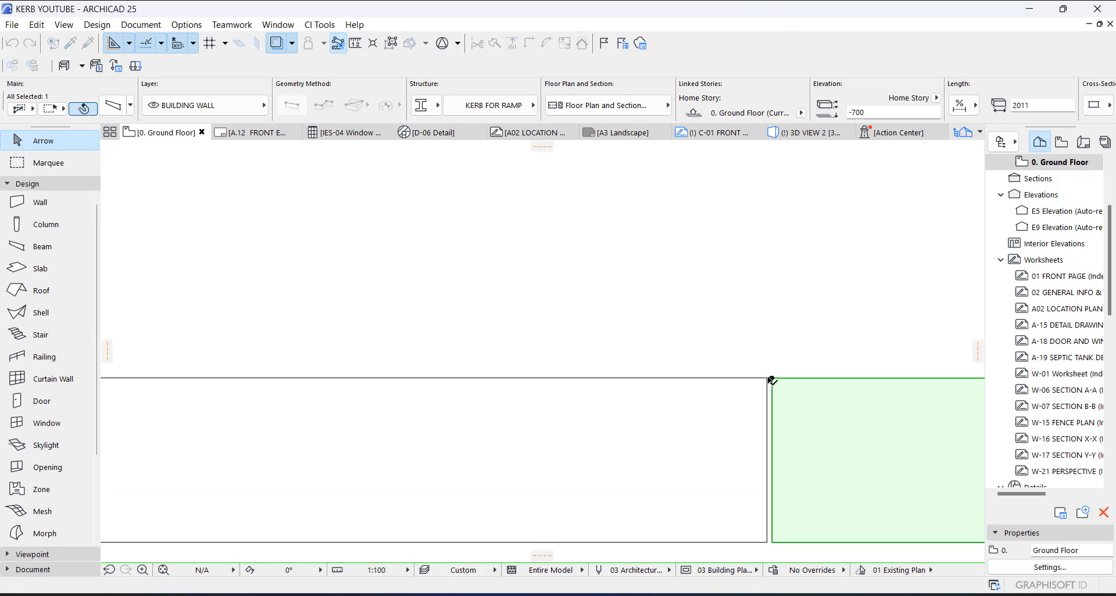
Extend the right kerb run with two more end-to-end beam copies along the paving edge, keeping the same small joint gap
{"action": "key", "text": "ctrl+shift+d"}
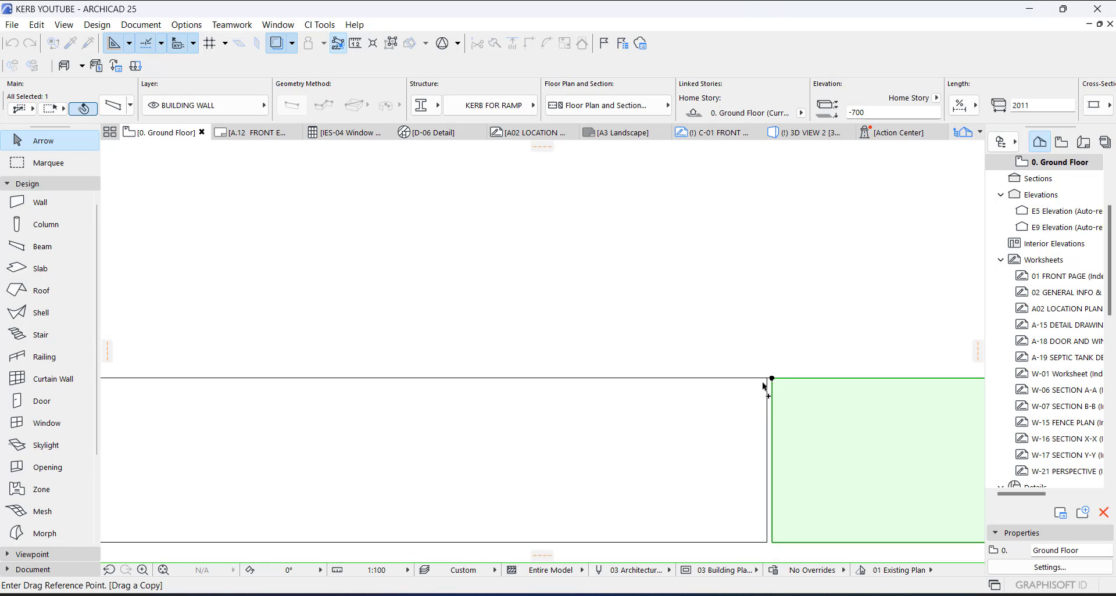
{"action": "left_click", "coordinate": [771, 379]}
{"action": "scroll", "coordinate": [473, 443], "scroll_direction": "down", "scroll_amount": 3}
{"action": "middle_click_drag", "start_coordinate": [814, 424], "coordinate": [517, 407]}
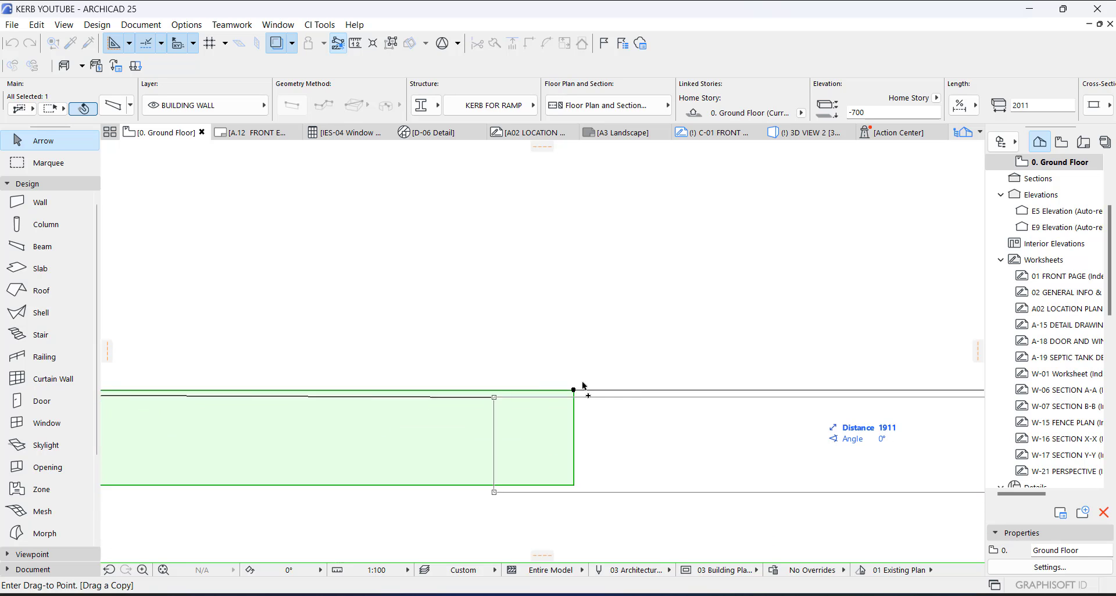
{"action": "left_click", "coordinate": [495, 393]}
{"action": "key", "text": "ctrl+shift+d"}
{"action": "left_click", "coordinate": [499, 392]}
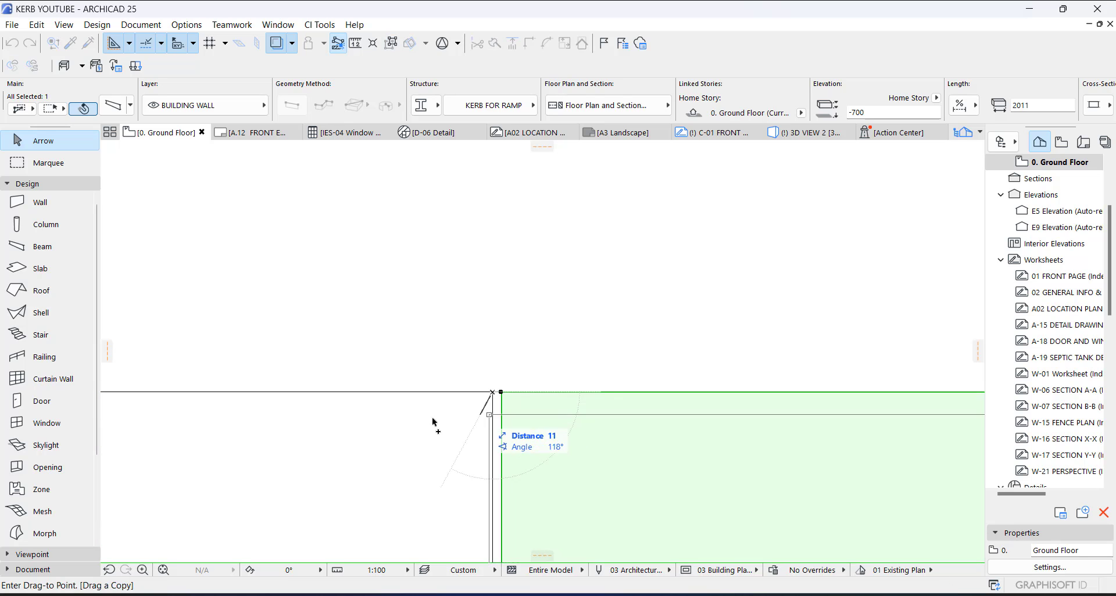
{"action": "scroll", "coordinate": [436, 417], "scroll_direction": "down", "scroll_amount": 4}
{"action": "scroll", "coordinate": [671, 414], "scroll_direction": "up", "scroll_amount": 3}
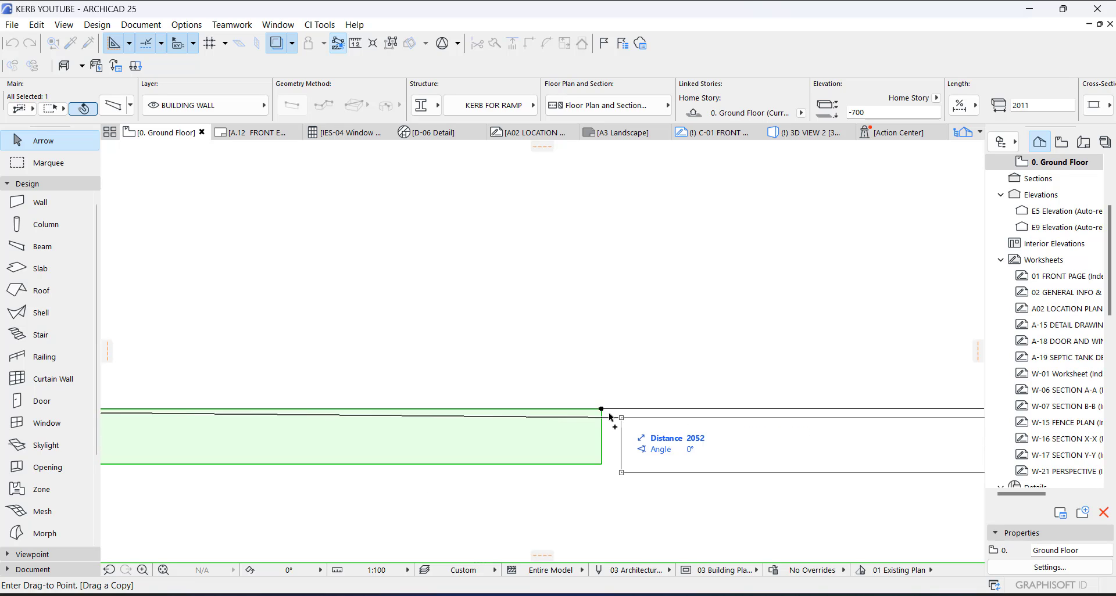
{"action": "left_click", "coordinate": [603, 412]}
{"action": "scroll", "coordinate": [678, 411], "scroll_direction": "down", "scroll_amount": 8}
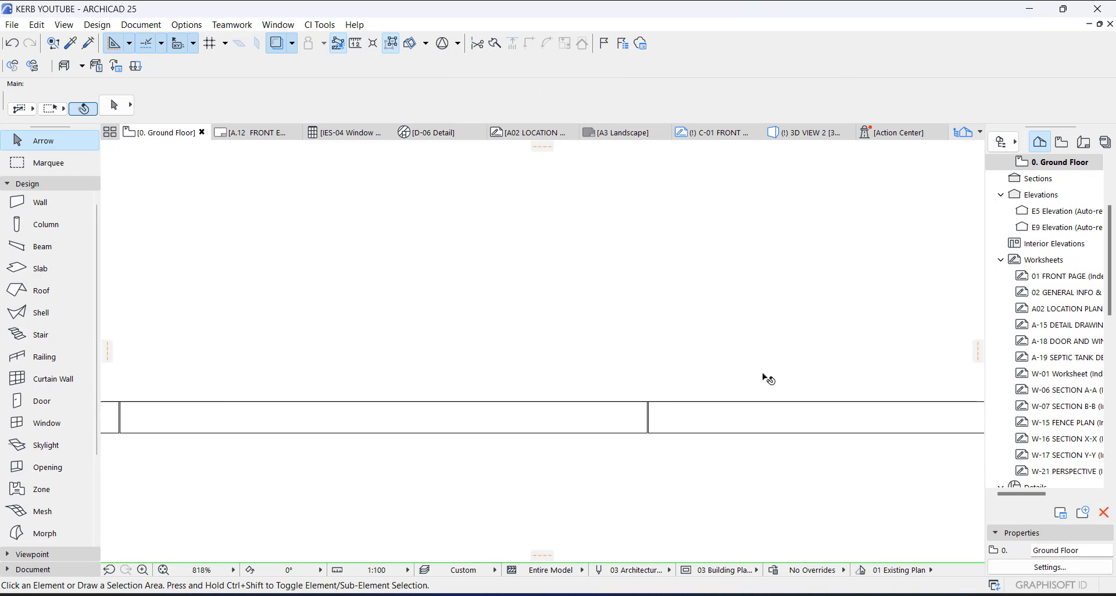
Pick up the existing paving slab's settings and draw a long rectangular slab in front of the kerb run
{"action": "left_click", "coordinate": [736, 309], "text": "alt"}
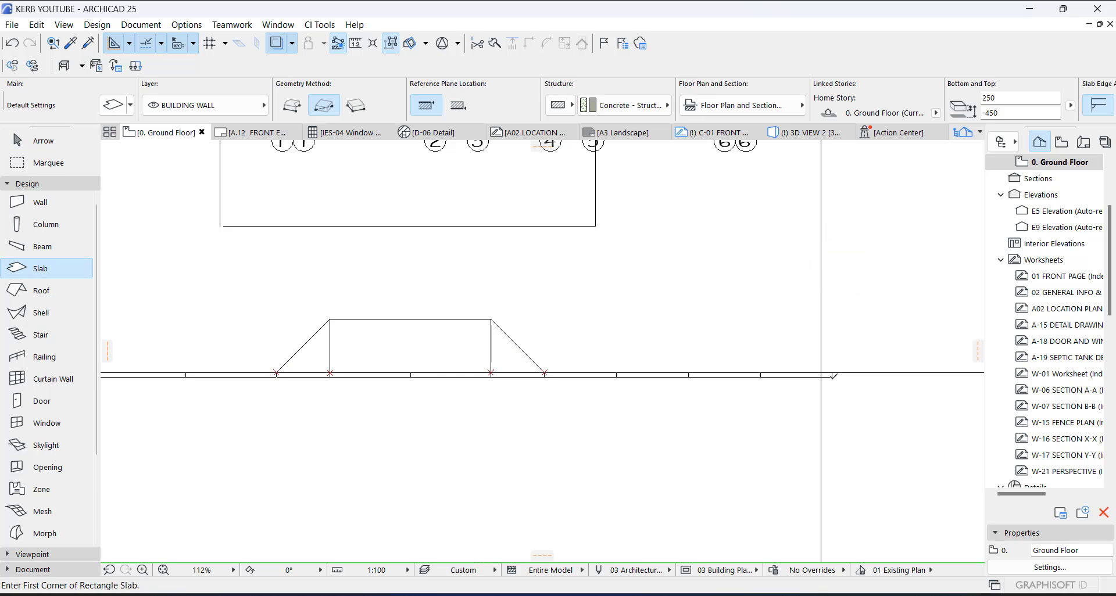
{"action": "left_click", "coordinate": [831, 377]}
{"action": "scroll", "coordinate": [668, 441], "scroll_direction": "down", "scroll_amount": 3}
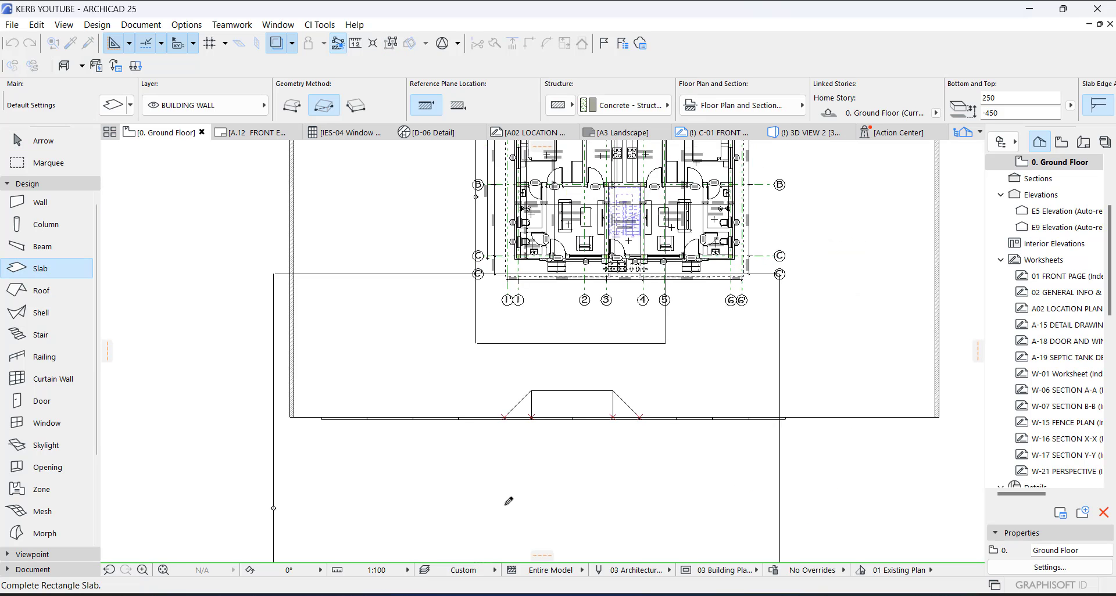
{"action": "left_click", "coordinate": [431, 503]}
{"action": "key", "text": "Escape"}
Set the new front slab's thickness to 50 and override all its surfaces with Concrete - 10 in the 3D view
{"action": "key", "text": "F3"}
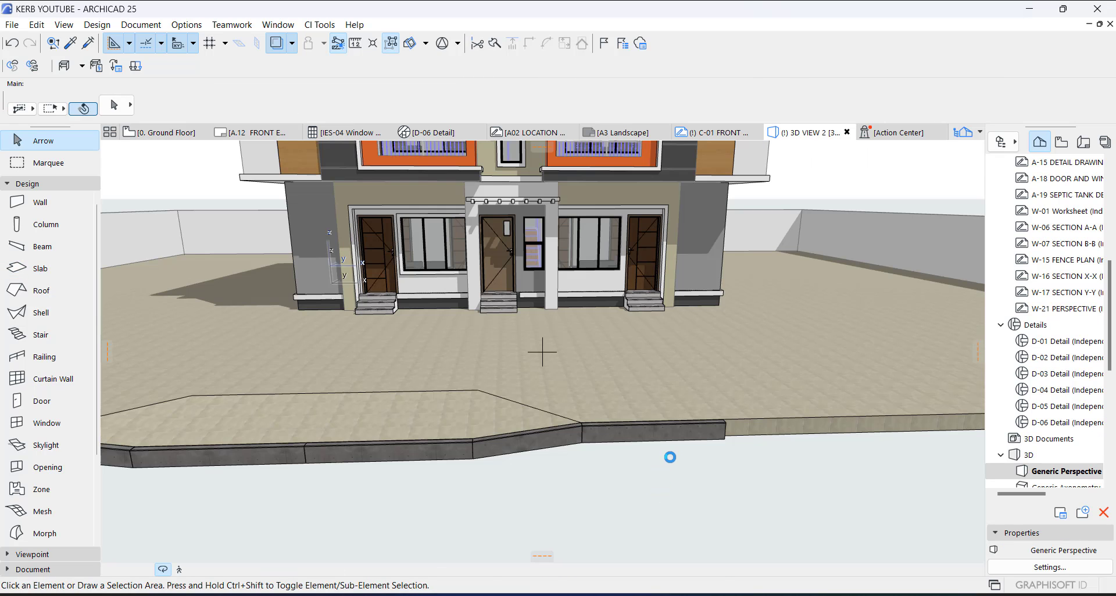
{"action": "left_click", "coordinate": [642, 477]}
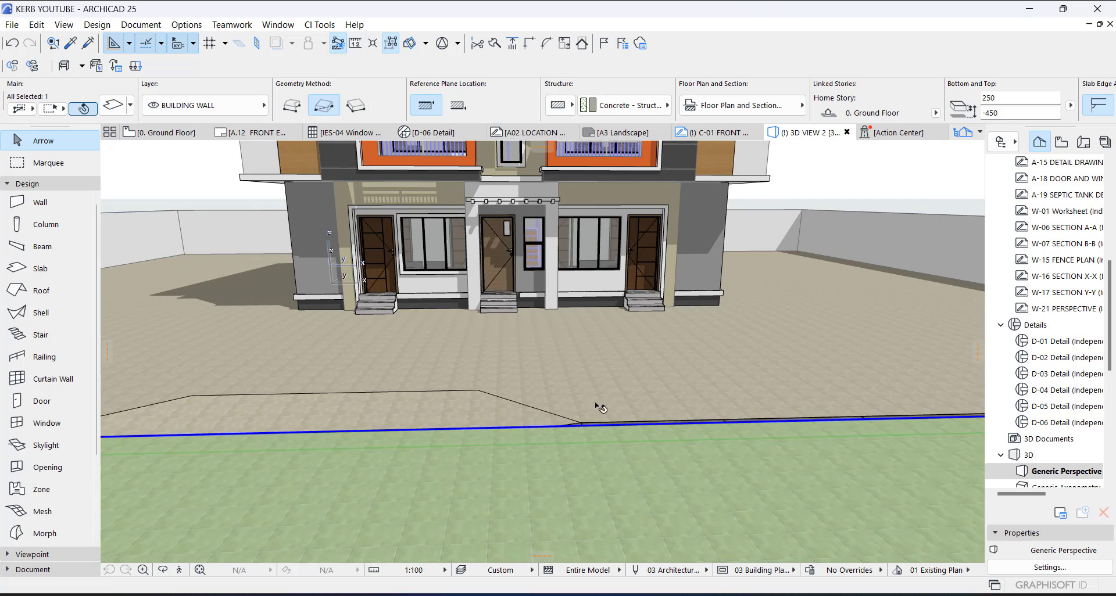
{"action": "left_click", "coordinate": [112, 105]}
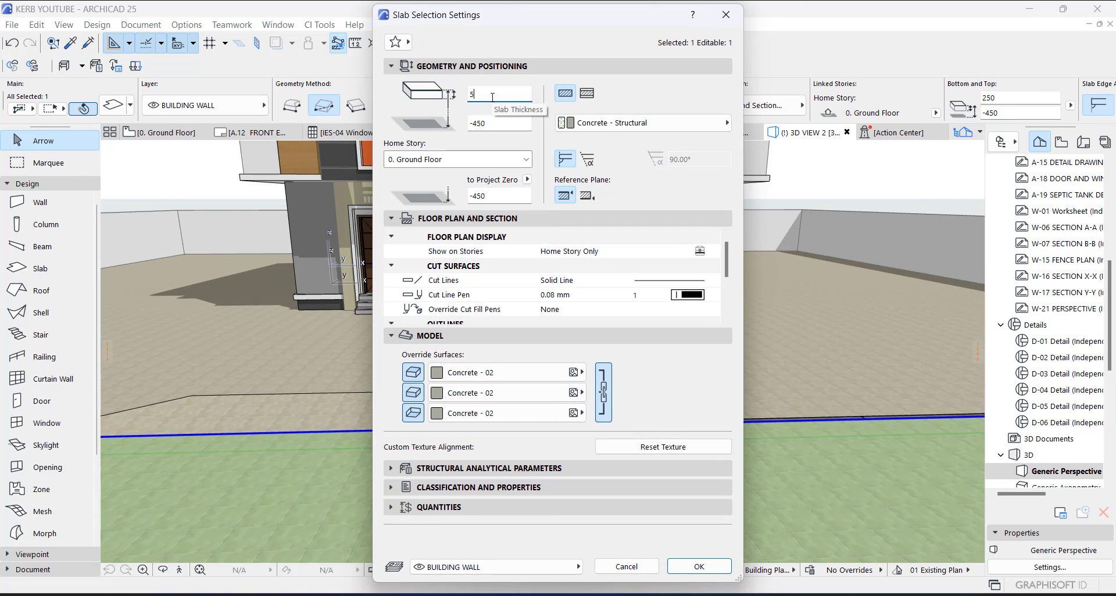
{"action": "left_click", "coordinate": [459, 375]}
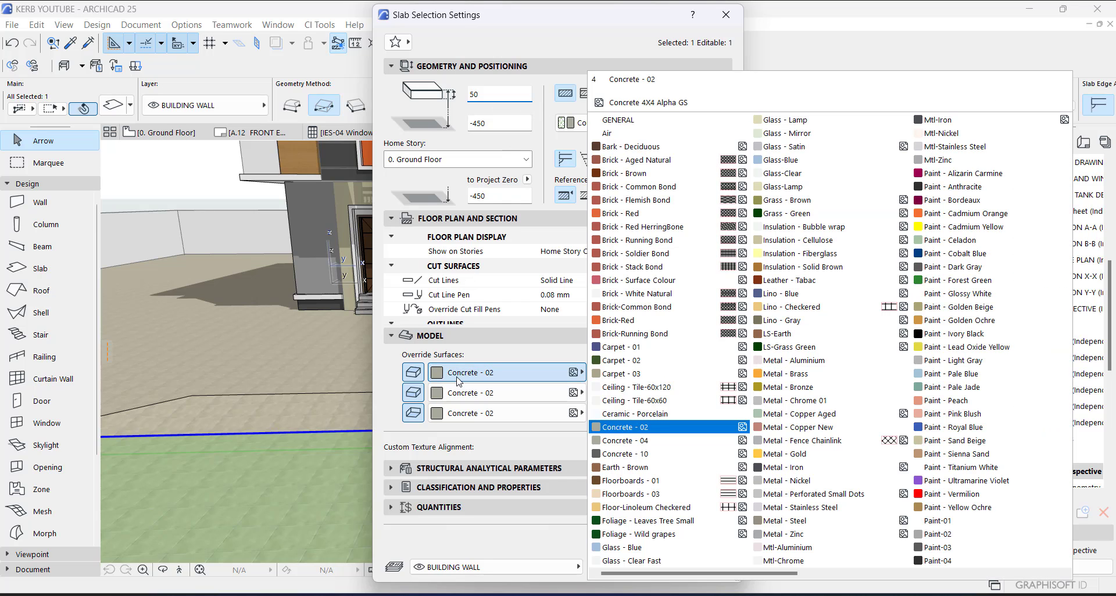
{"action": "left_click", "coordinate": [631, 442]}
{"action": "left_click", "coordinate": [550, 370]}
{"action": "left_click", "coordinate": [611, 454]}
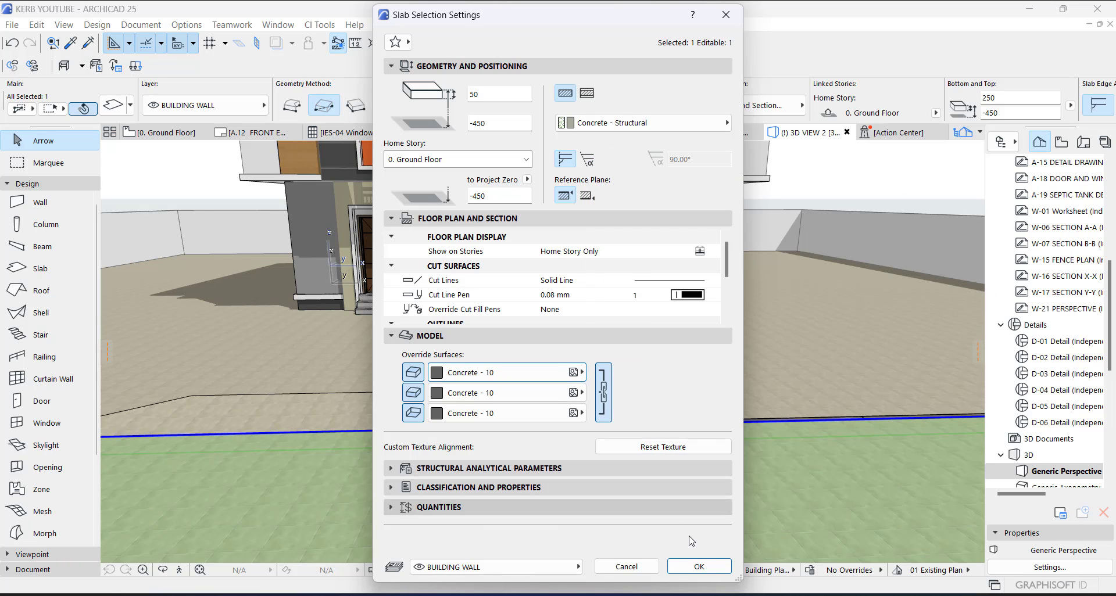
{"action": "left_click", "coordinate": [699, 566]}
Drag the front slab vertically in 3D to the kerb beams' bottom corner at -700, and deselect it
{"action": "middle_click_drag", "start_coordinate": [521, 429], "coordinate": [711, 371], "text": "shift"}
{"action": "scroll", "coordinate": [619, 332], "scroll_direction": "up", "scroll_amount": 5}
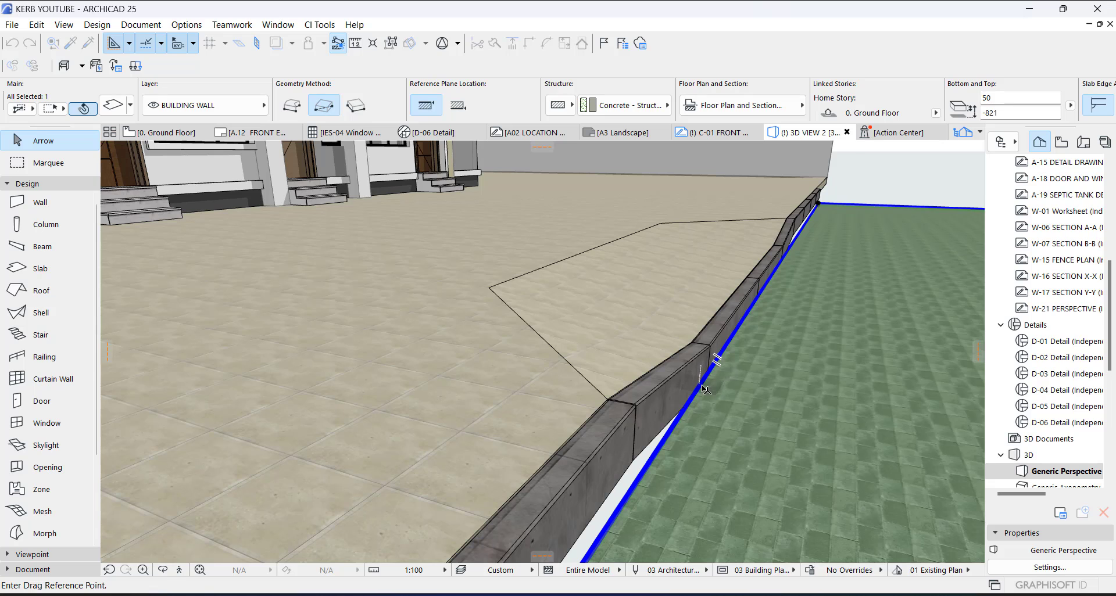
{"action": "left_click", "coordinate": [701, 385]}
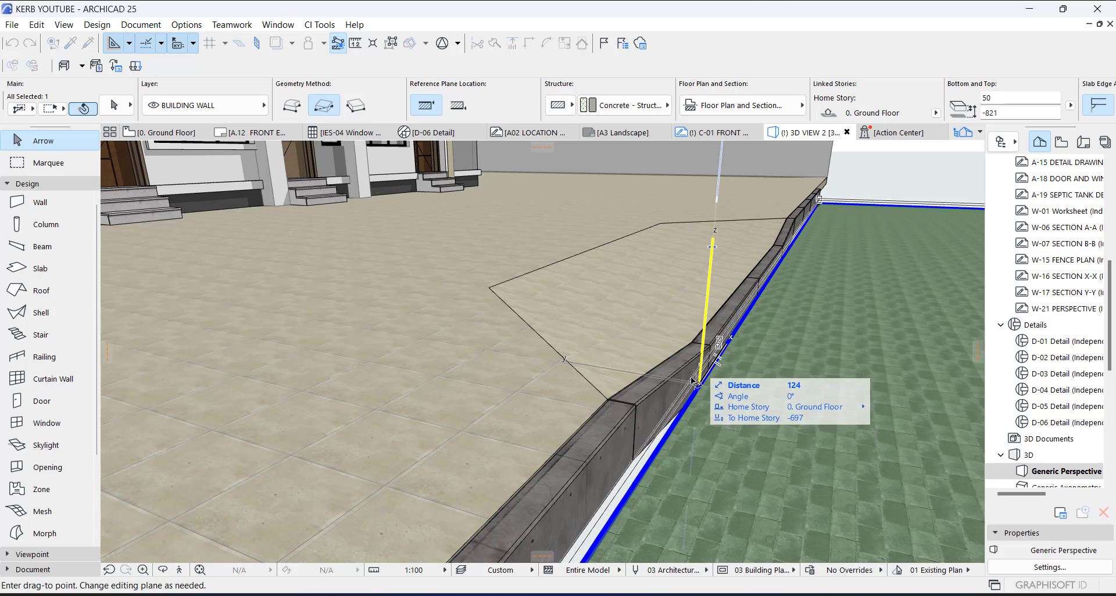
{"action": "left_click", "coordinate": [634, 460]}
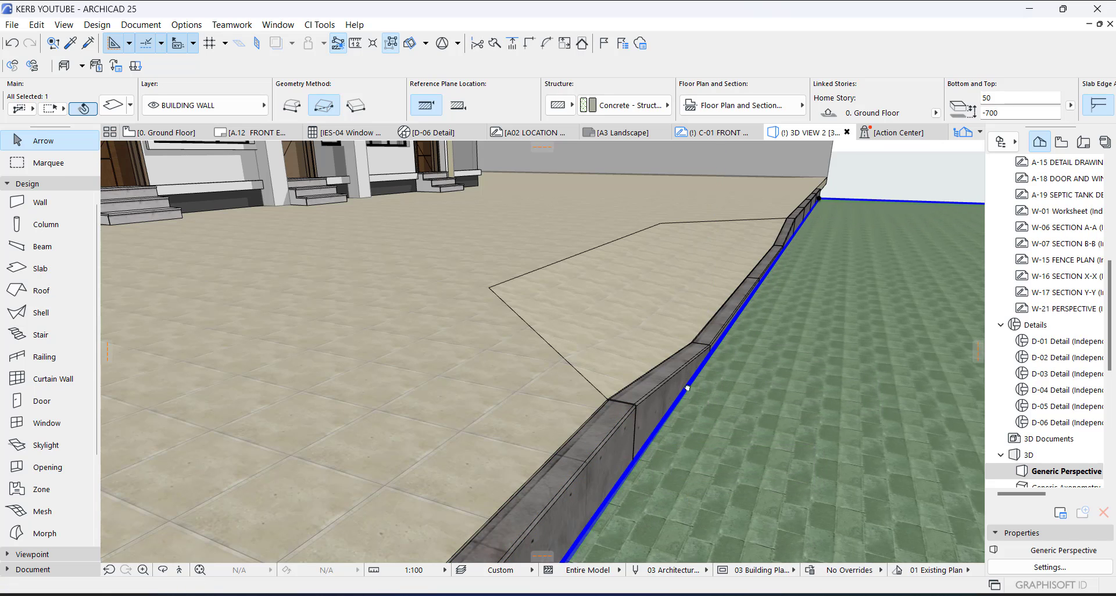
{"action": "middle_click_drag", "start_coordinate": [688, 388], "coordinate": [502, 365]}
{"action": "key", "text": "Escape"}
{"action": "scroll", "coordinate": [660, 268], "scroll_direction": "up", "scroll_amount": 2}
{"action": "middle_click_drag", "start_coordinate": [663, 276], "coordinate": [434, 384]}
Open the E9 elevation from the ground floor plan and select the front slab where it meets the kerb
{"action": "key", "text": "F2"}
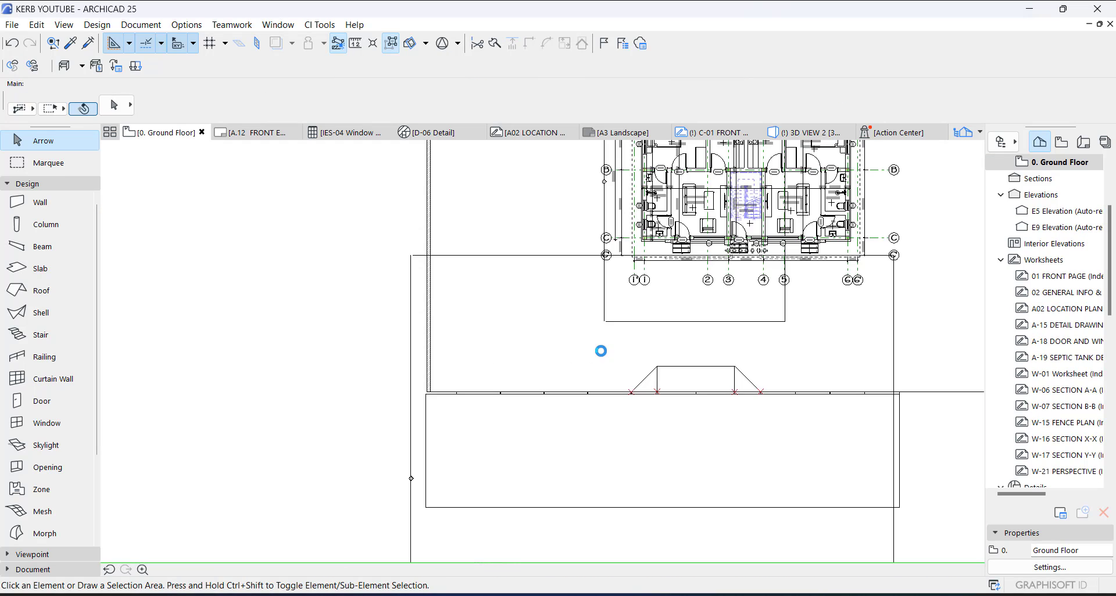
{"action": "left_click", "coordinate": [412, 375]}
{"action": "right_click", "coordinate": [412, 375]}
{"action": "left_click", "coordinate": [494, 264]}
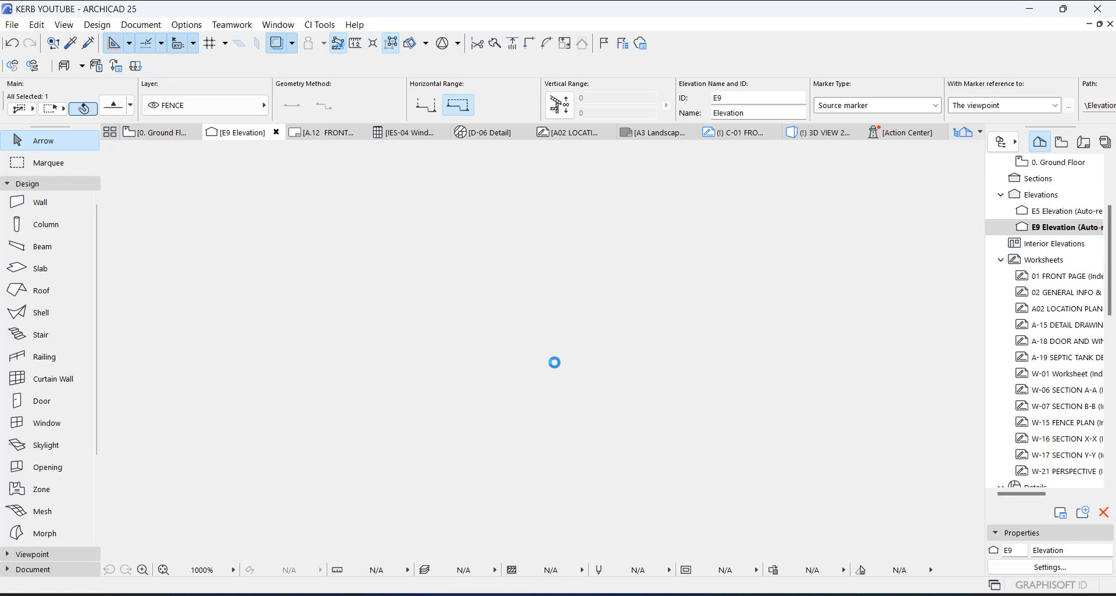
{"action": "scroll", "coordinate": [556, 376], "scroll_direction": "down", "scroll_amount": 2}
{"action": "scroll", "coordinate": [576, 479], "scroll_direction": "up", "scroll_amount": 7}
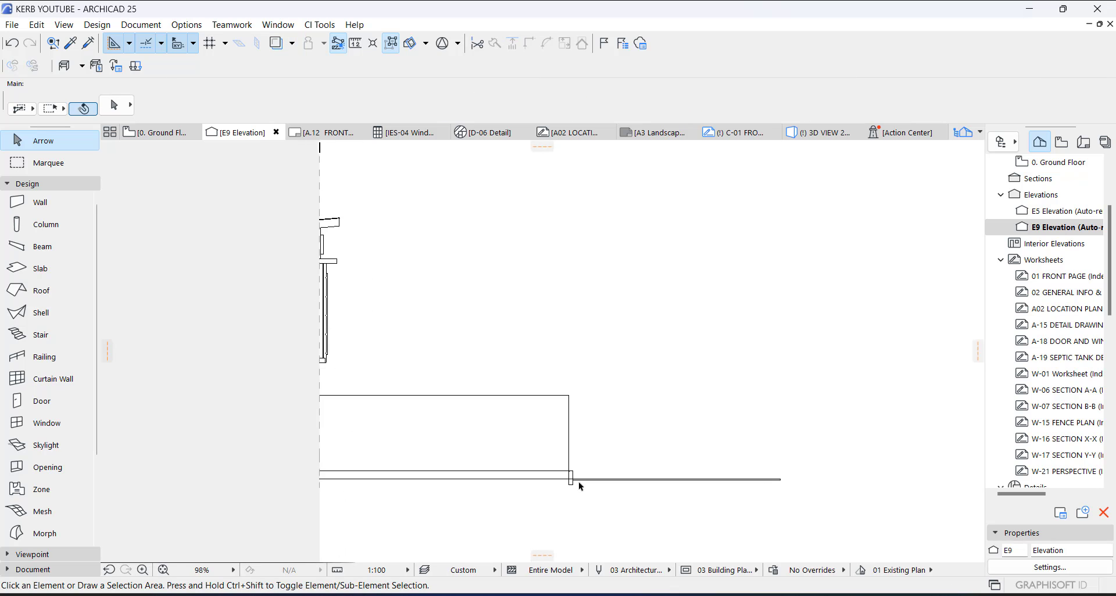
{"action": "scroll", "coordinate": [577, 479], "scroll_direction": "up", "scroll_amount": 8}
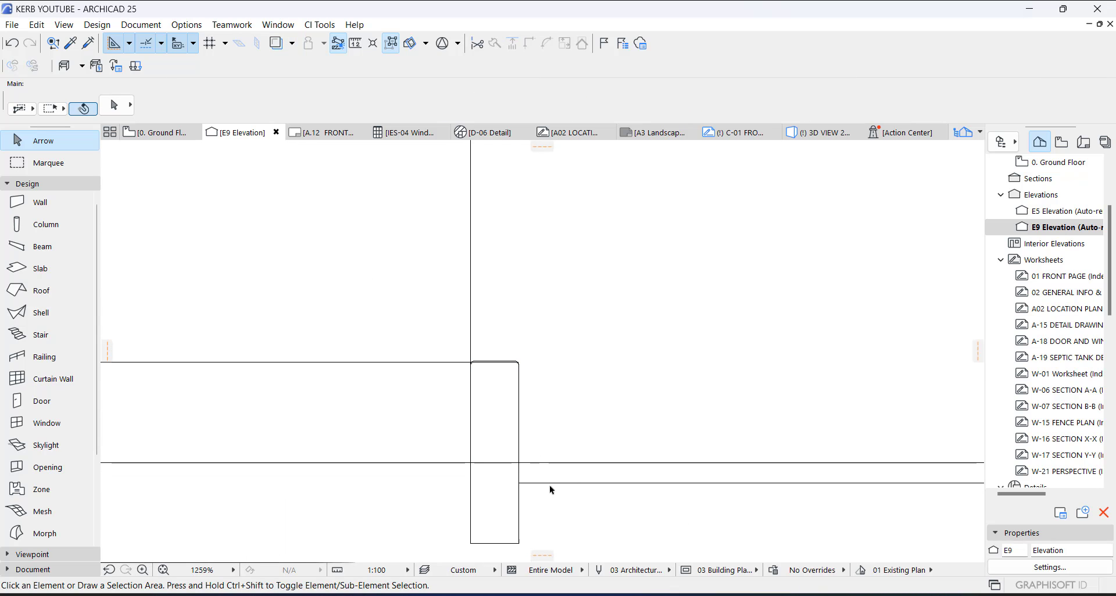
{"action": "left_click", "coordinate": [527, 478]}
{"action": "scroll", "coordinate": [526, 474], "scroll_direction": "up", "scroll_amount": 4}
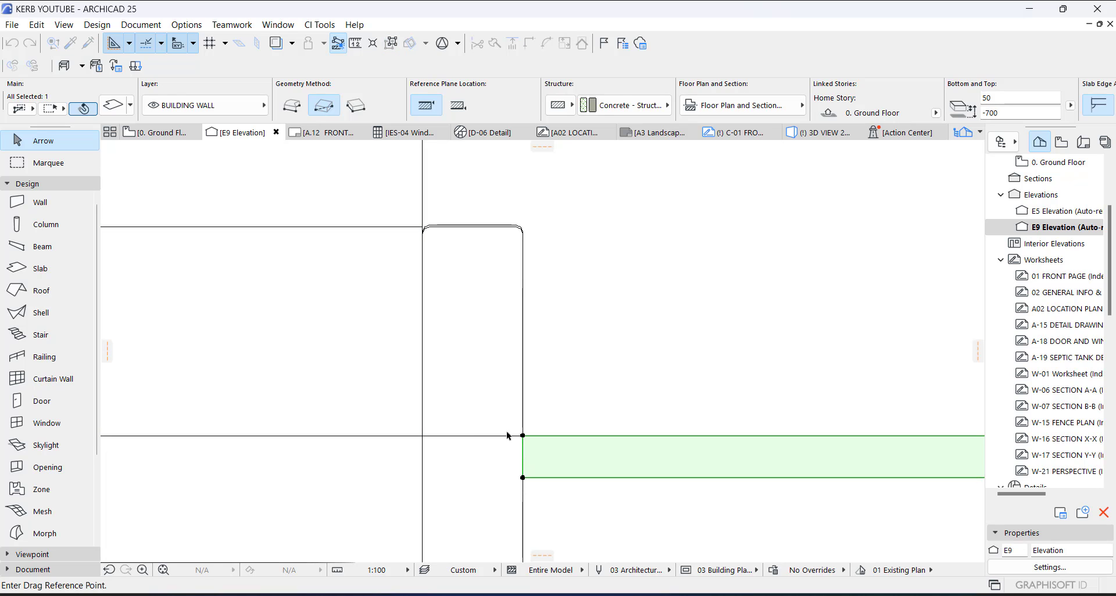
Shift the E9 elevation line on the ground floor plan to cross the ramp, and reopen the elevation with current view settings
{"action": "key", "text": "F2"}
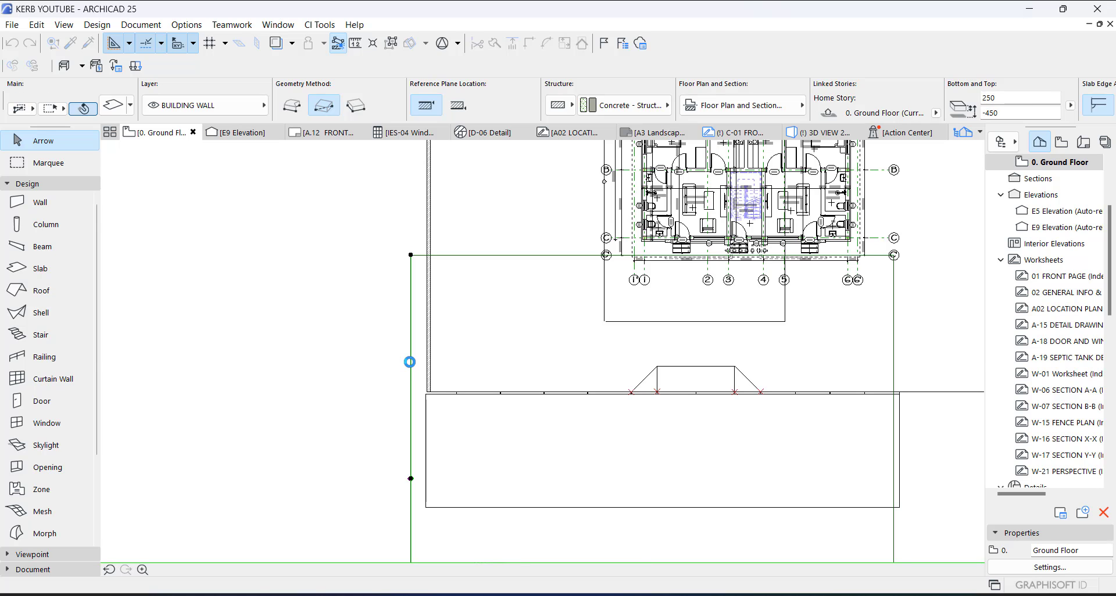
{"action": "left_click", "coordinate": [410, 362]}
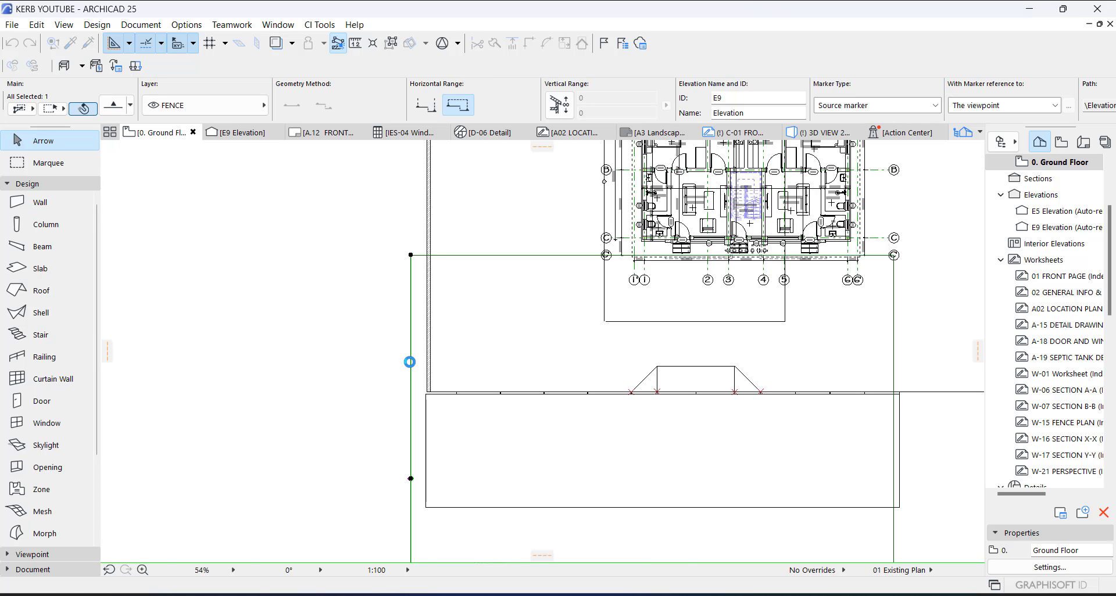
{"action": "right_click", "coordinate": [671, 417]}
{"action": "left_click", "coordinate": [715, 102]}
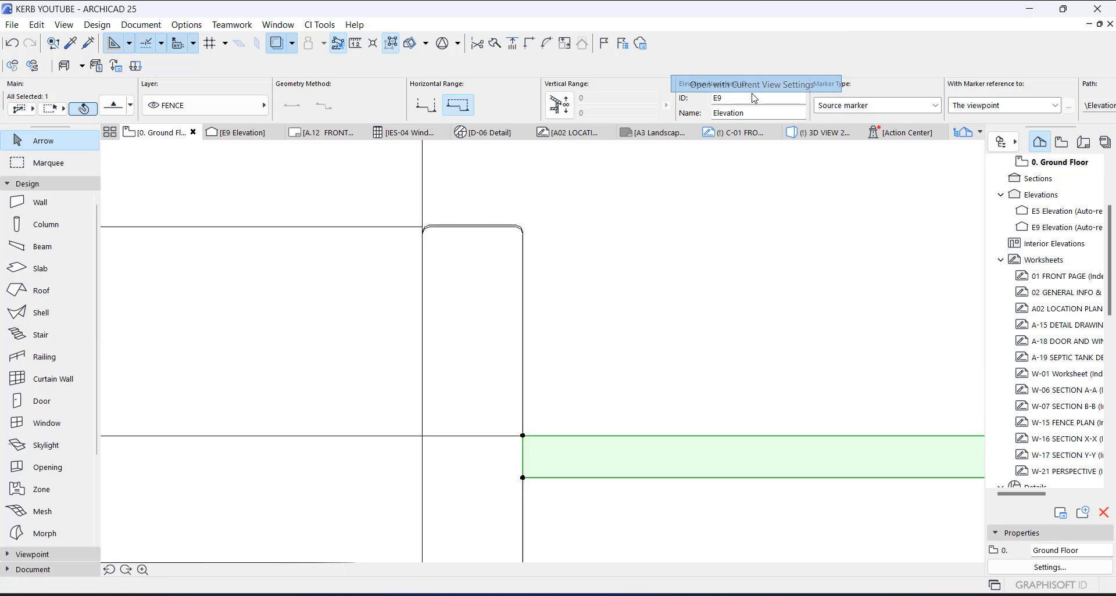
Raise the front slab in the elevation so its top corner meets the rounded upper edge of the lowered ramp kerb
{"action": "scroll", "coordinate": [528, 432], "scroll_direction": "up", "scroll_amount": 1}
{"action": "left_click", "coordinate": [524, 437]}
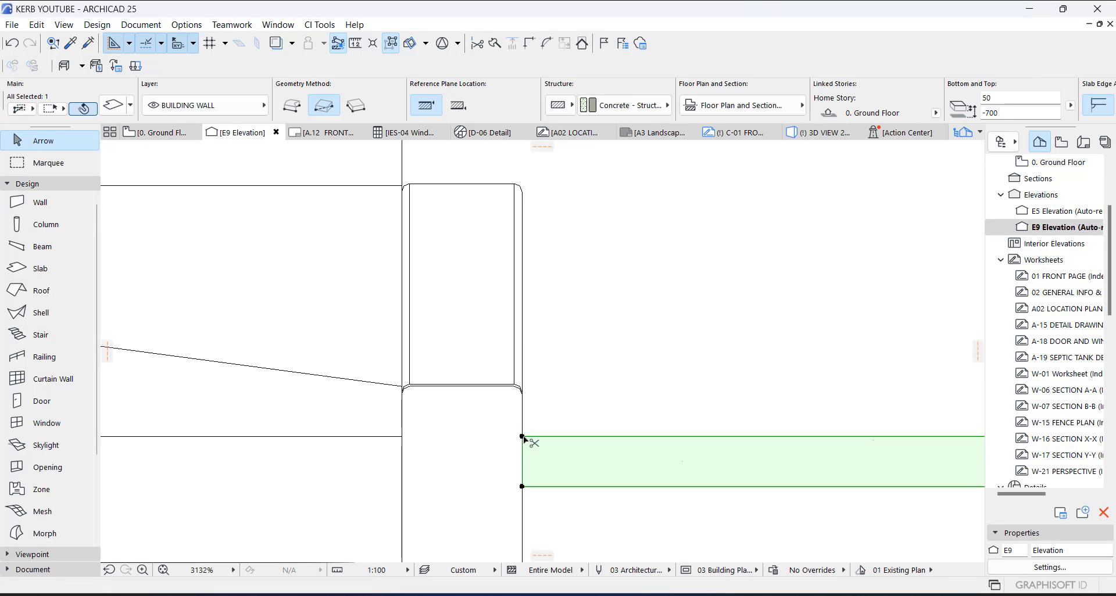
{"action": "left_click", "coordinate": [522, 395]}
{"action": "key", "text": "Escape"}
Inspect the front slab, the kerbed ramp and the whole house from several angles in the 3D view
{"action": "key", "text": "F3"}
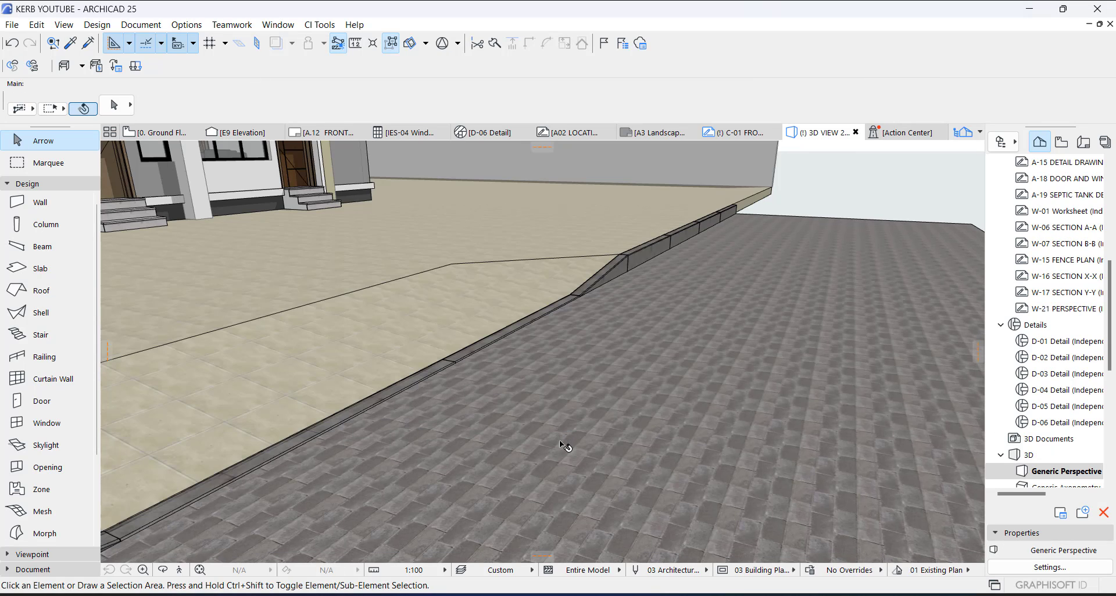
{"action": "scroll", "coordinate": [595, 375], "scroll_direction": "down", "scroll_amount": 1}
{"action": "middle_click_drag", "start_coordinate": [595, 376], "coordinate": [379, 373], "text": "shift"}
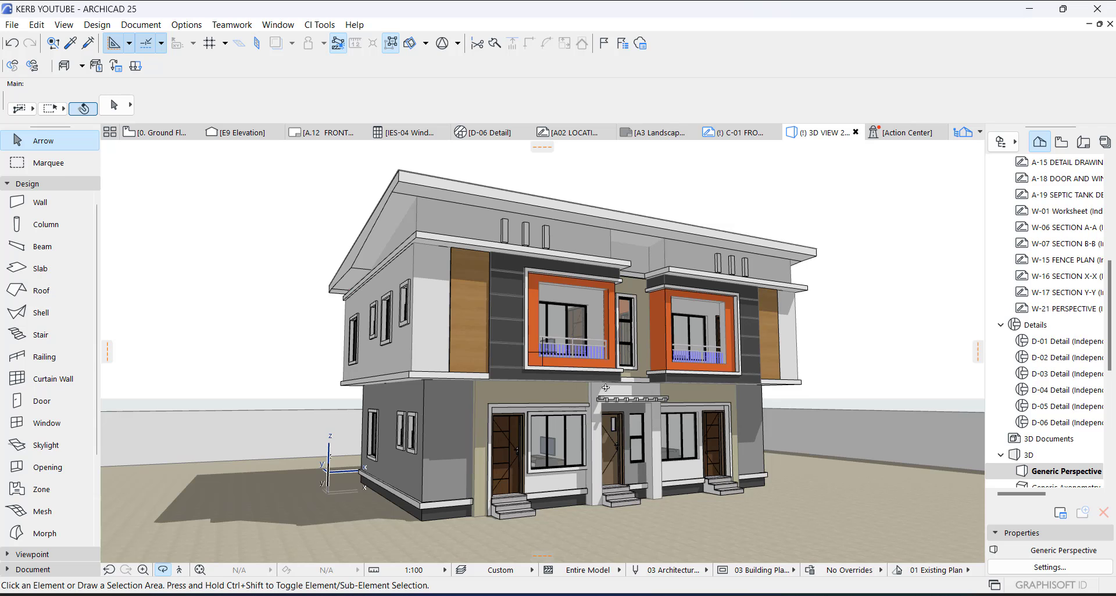
{"action": "scroll", "coordinate": [605, 387], "scroll_direction": "down", "scroll_amount": 1}
{"action": "middle_click_drag", "start_coordinate": [670, 468], "coordinate": [658, 445]}
{"action": "middle_click_drag", "start_coordinate": [719, 473], "coordinate": [726, 517], "text": "shift"}
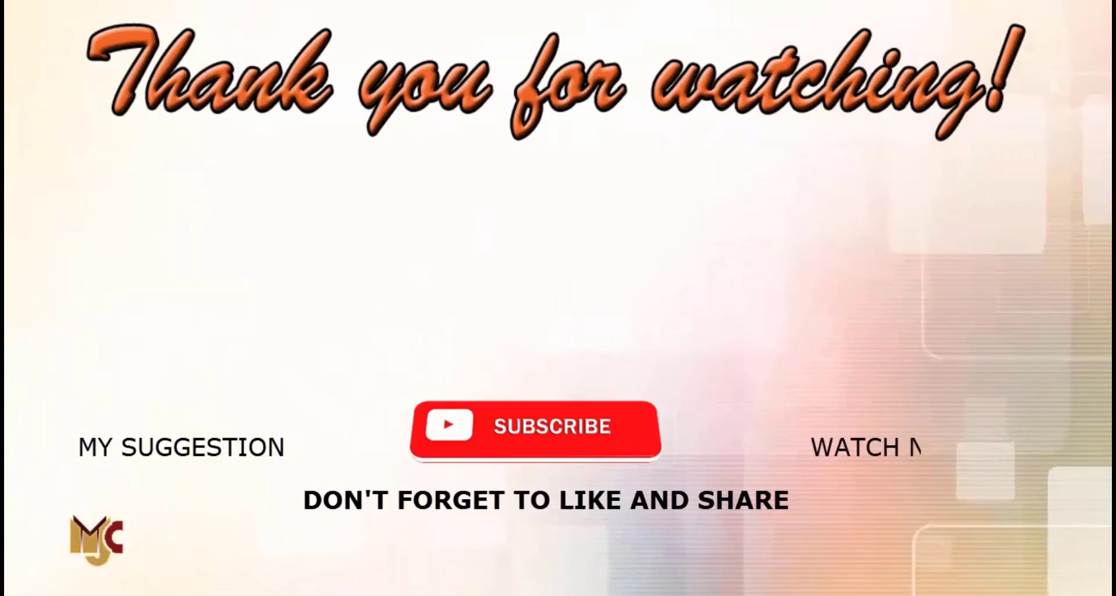